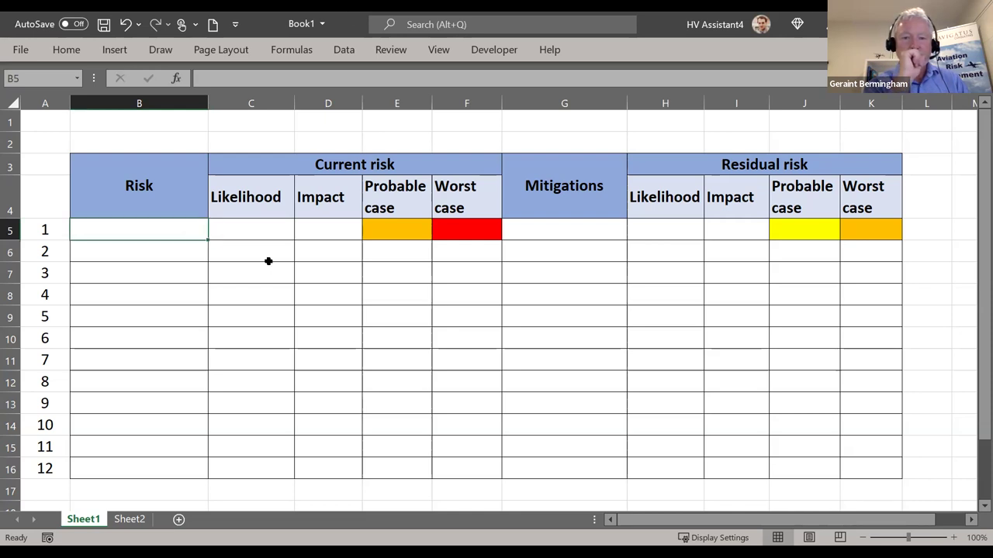
{"action": "left_click", "coordinate": [319, 242]}
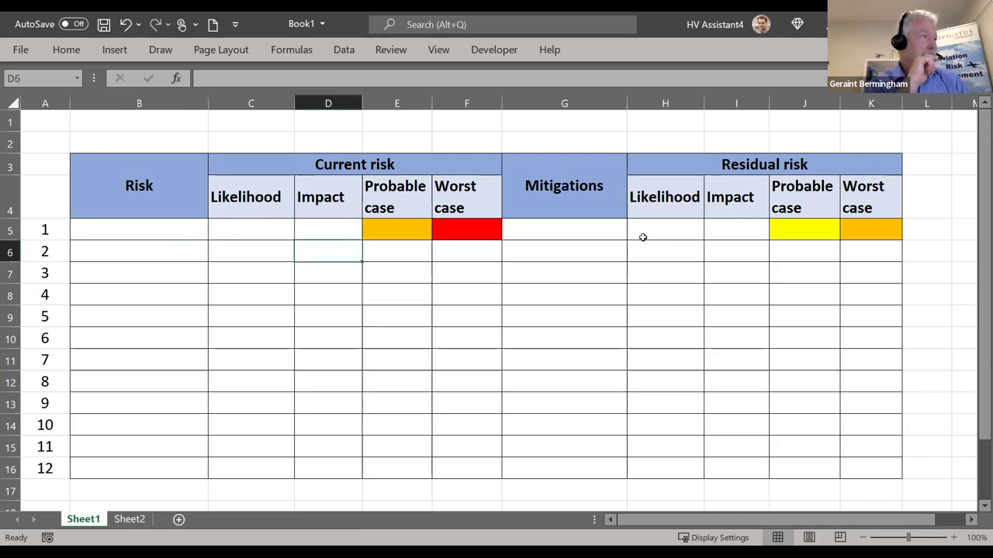
{"action": "left_click", "coordinate": [583, 232]}
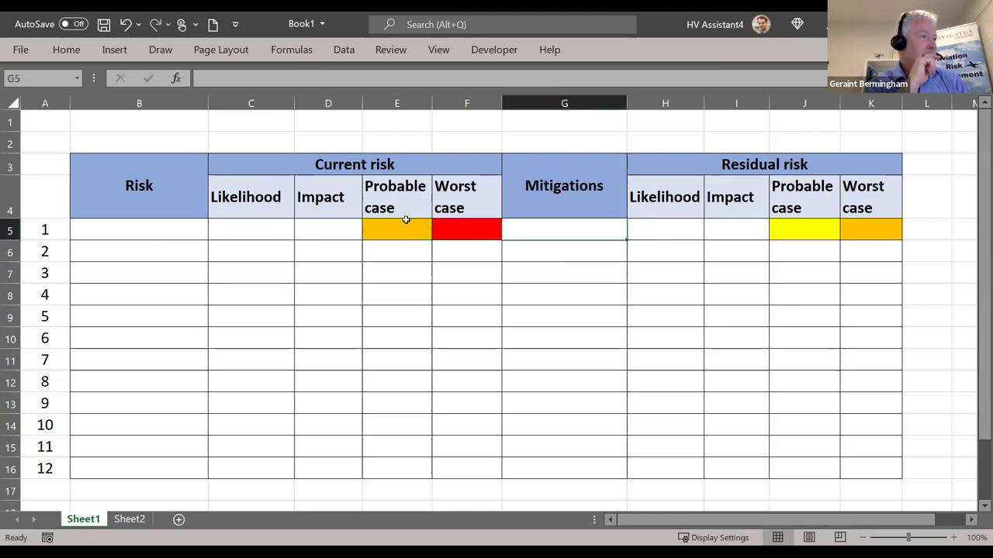
{"action": "left_click_drag", "start_coordinate": [139, 230], "coordinate": [861, 229]}
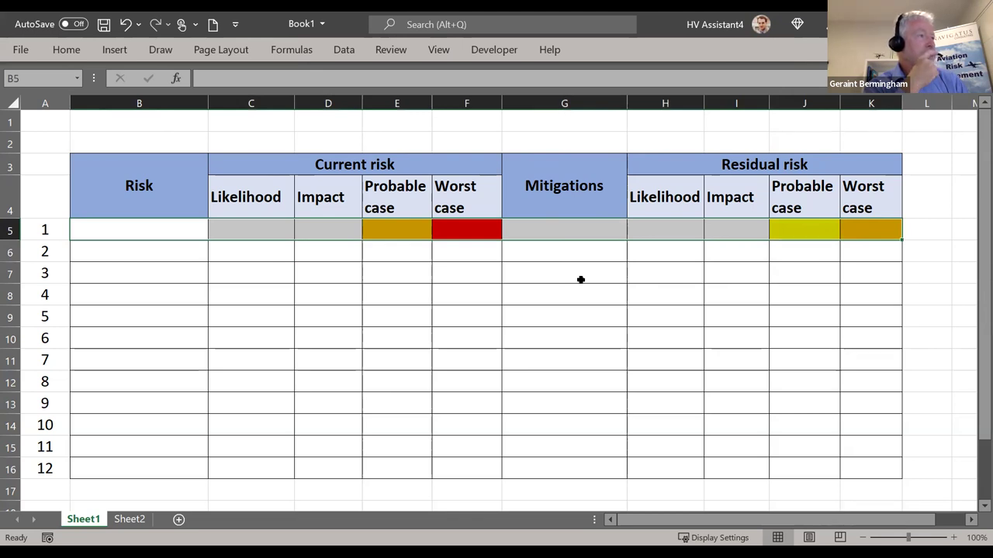
{"action": "left_click", "coordinate": [410, 273]}
{"action": "left_click", "coordinate": [182, 230]}
{"action": "double_click", "coordinate": [182, 231]}
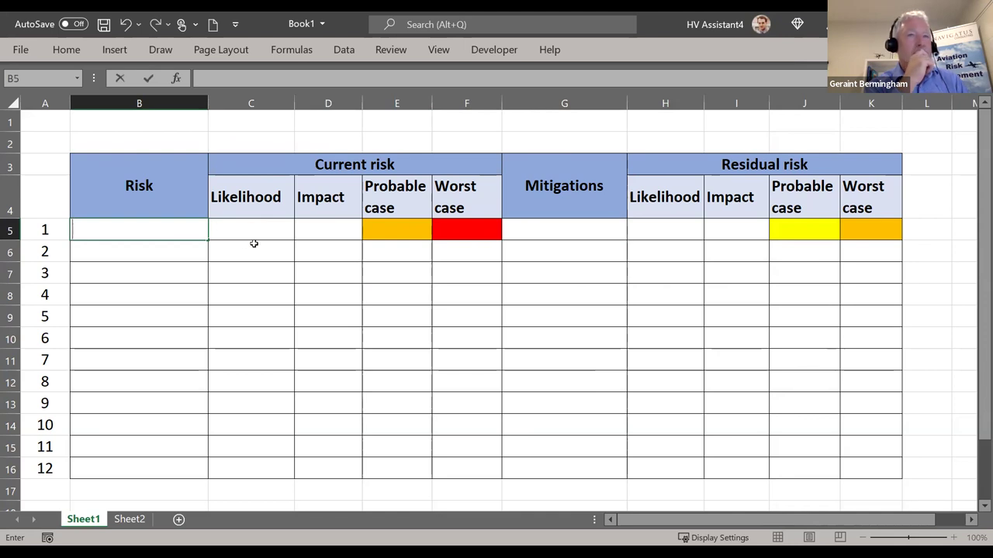
{"action": "left_click", "coordinate": [254, 243]}
{"action": "left_click", "coordinate": [145, 227]}
{"action": "double_click", "coordinate": [146, 228]}
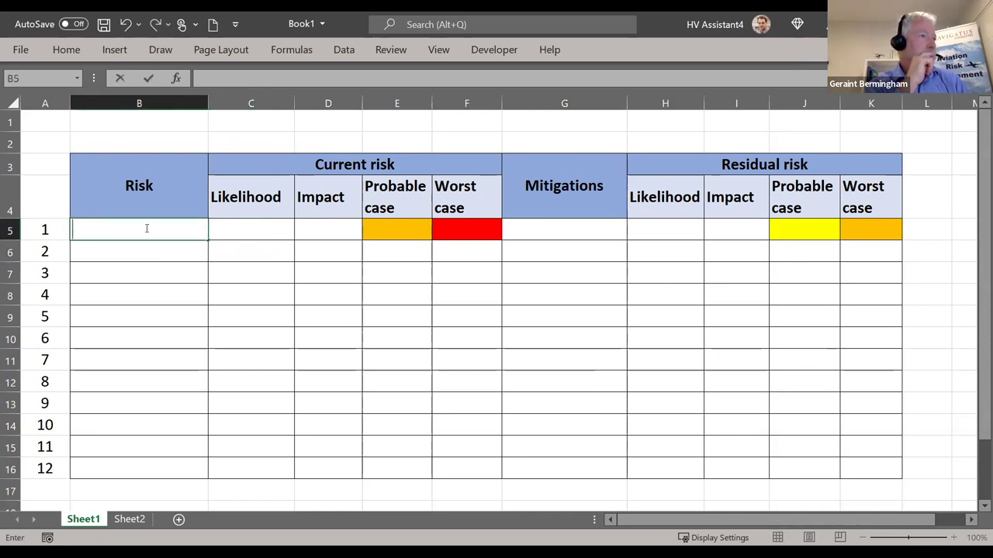
{"action": "left_click", "coordinate": [309, 246]}
{"action": "left_click", "coordinate": [160, 228]}
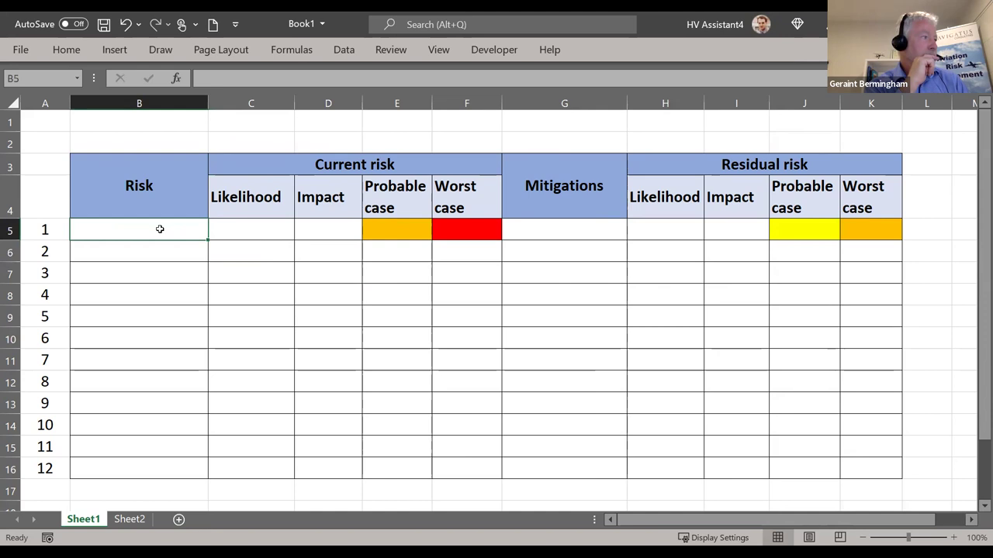
{"action": "double_click", "coordinate": [164, 230]}
{"action": "left_click", "coordinate": [338, 235]}
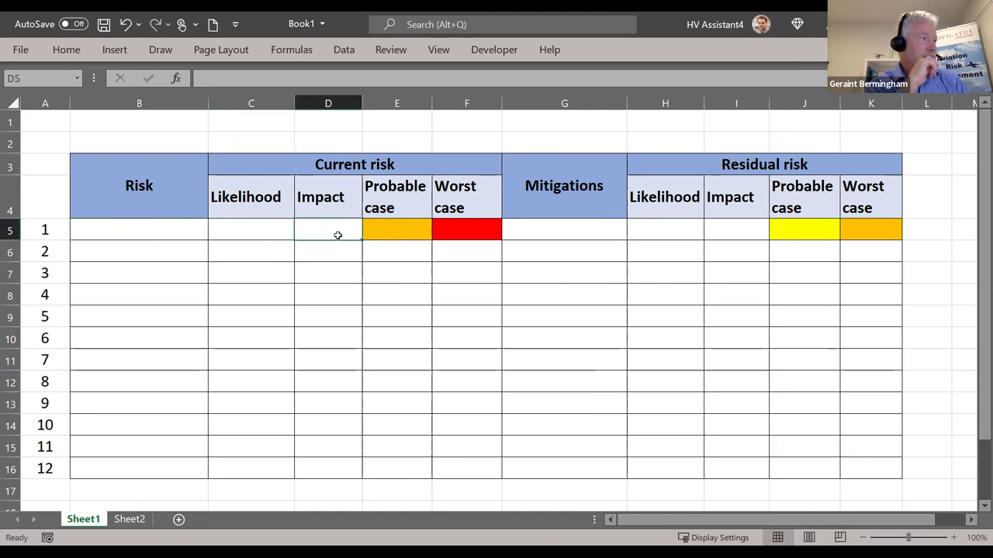
{"action": "double_click", "coordinate": [153, 230]}
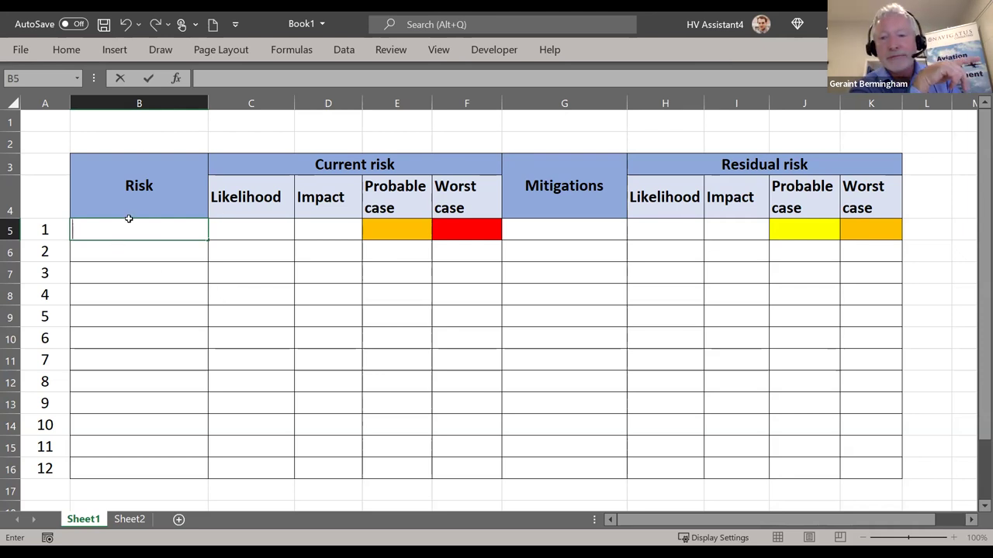
Insert a new blank, unformatted column directly before the Risk column
{"action": "left_click", "coordinate": [143, 102]}
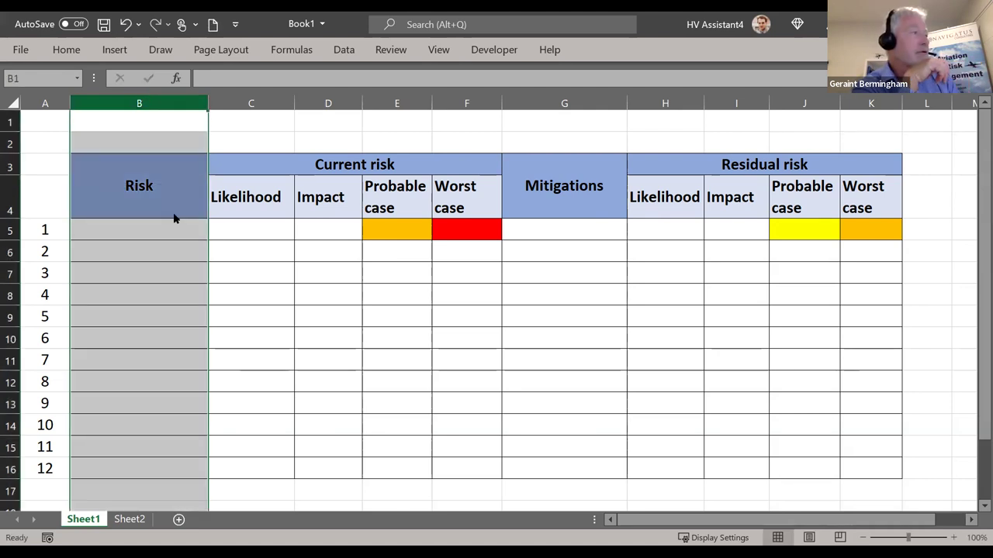
{"action": "right_click", "coordinate": [190, 244]}
{"action": "left_click", "coordinate": [190, 235]}
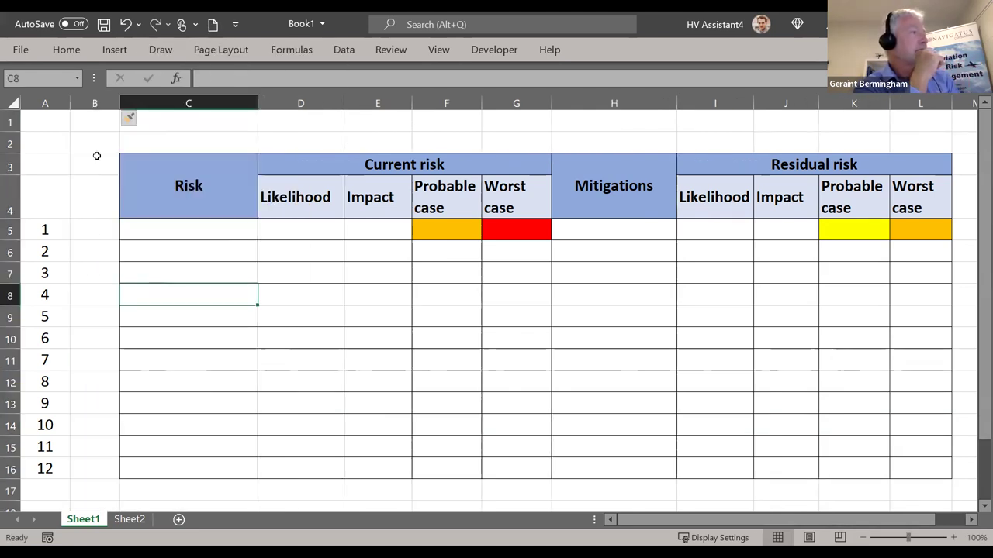
Merge and center cells B3:B4 and enter the header "Objectives" in the merged cell
{"action": "left_click_drag", "start_coordinate": [95, 165], "coordinate": [94, 203]}
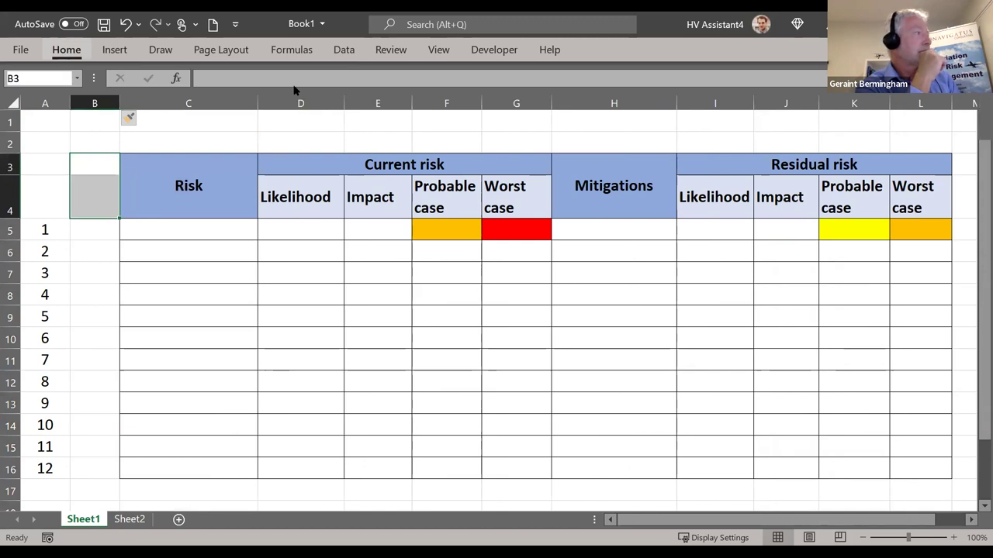
{"action": "left_click", "coordinate": [359, 104]}
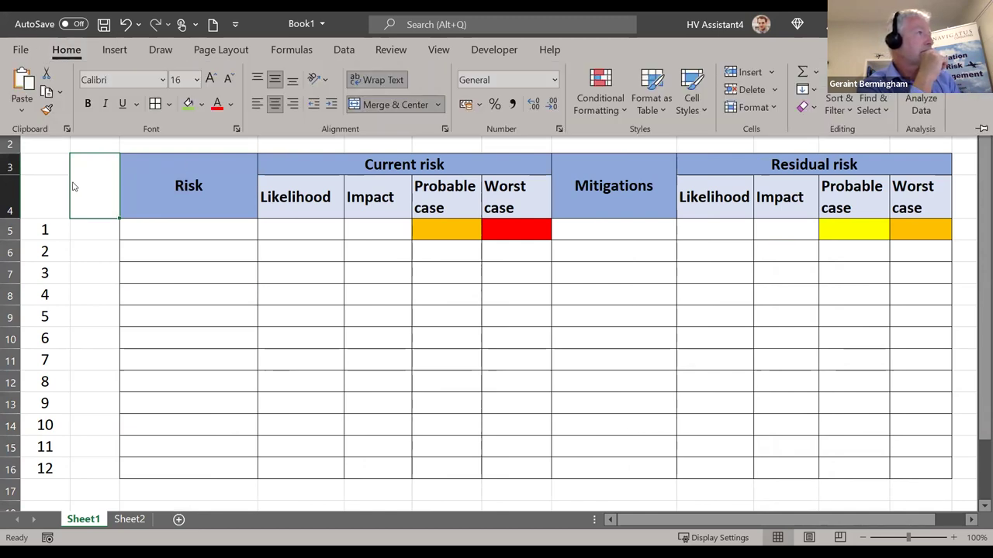
{"action": "left_click", "coordinate": [74, 186]}
{"action": "type", "text": "Objectiv"}
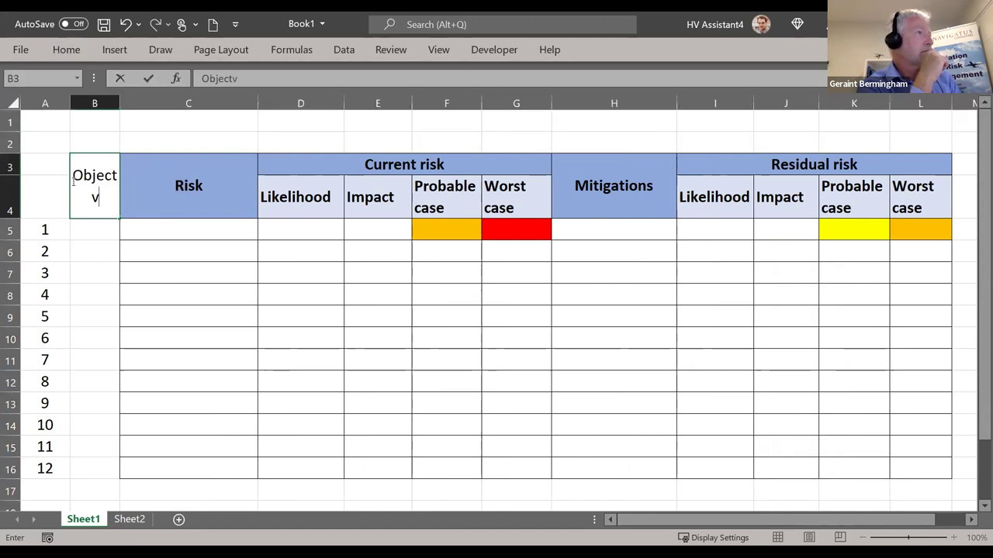
{"action": "type", "text": "es"}
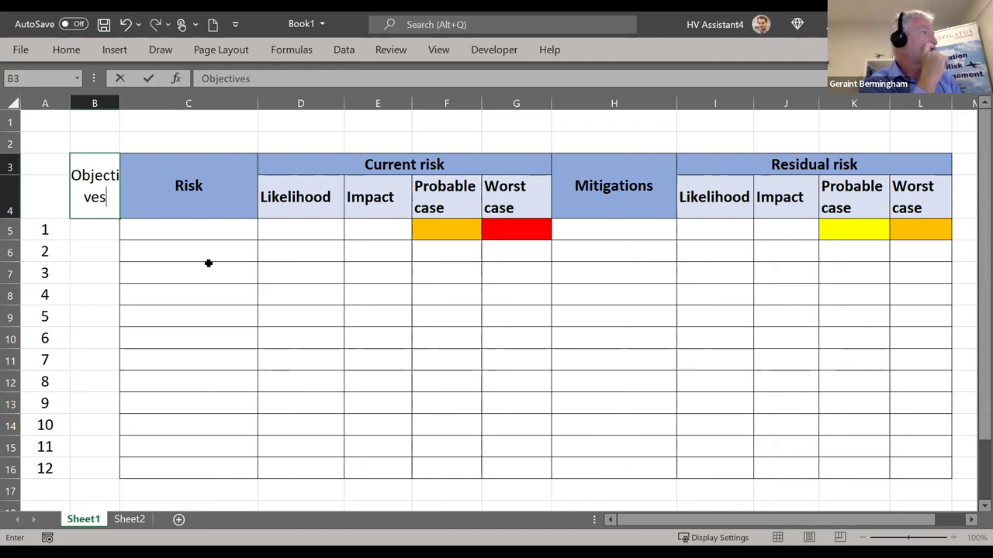
{"action": "key", "text": "Return"}
Auto-fit the width of column B so the "Objectives" header fits on one line
{"action": "left_click", "coordinate": [102, 171]}
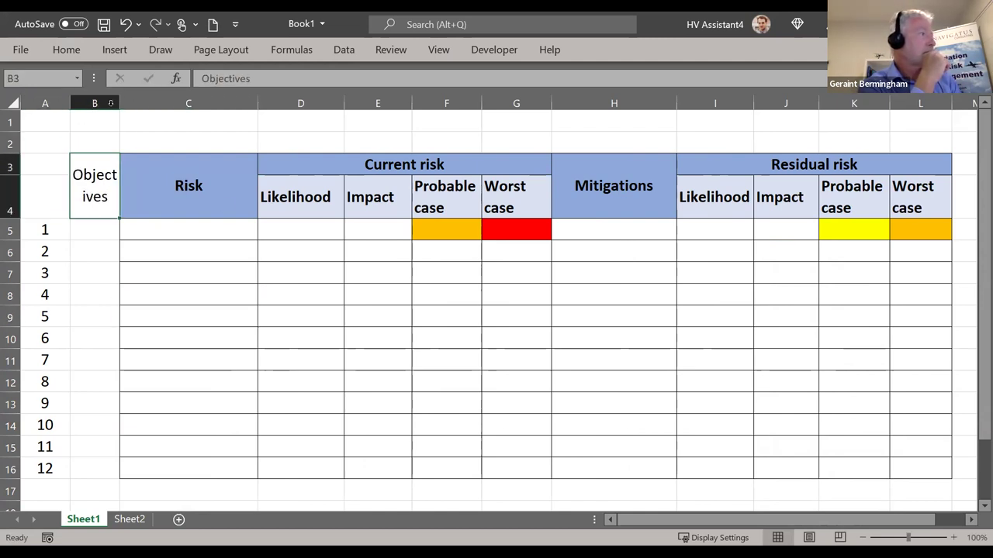
{"action": "double_click", "coordinate": [116, 94]}
{"action": "left_click", "coordinate": [190, 252]}
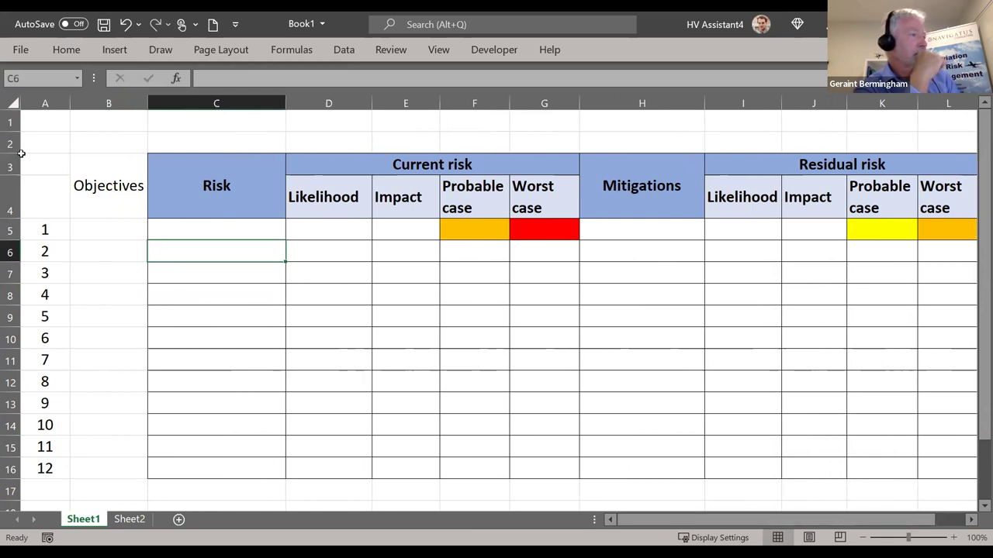
{"action": "left_click", "coordinate": [93, 161]}
{"action": "left_click", "coordinate": [65, 48]}
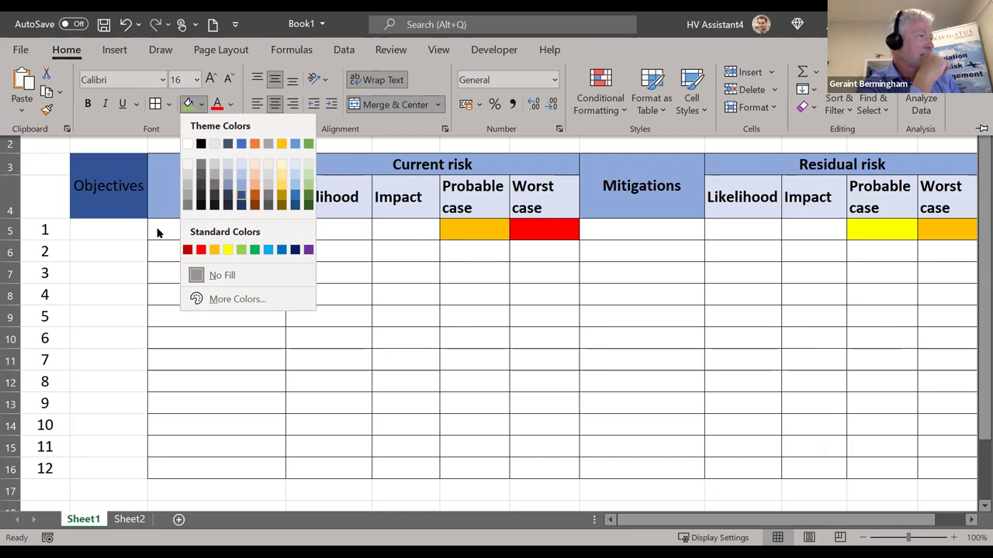
{"action": "key", "text": "Escape"}
{"action": "key", "text": "Escape"}
Copy the formatting of the Risk header onto the Objectives header with Format Painter
{"action": "key", "text": "Right"}
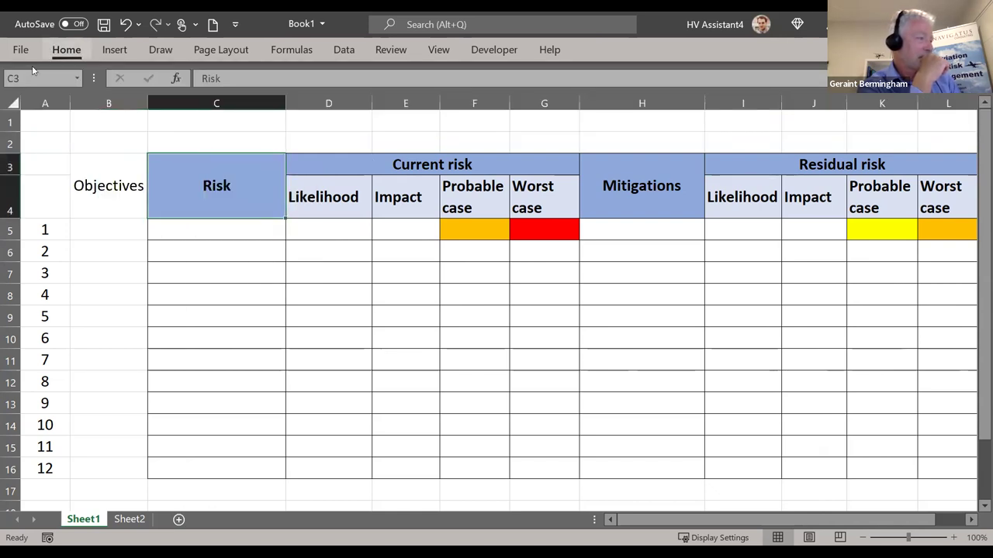
{"action": "left_click", "coordinate": [58, 49]}
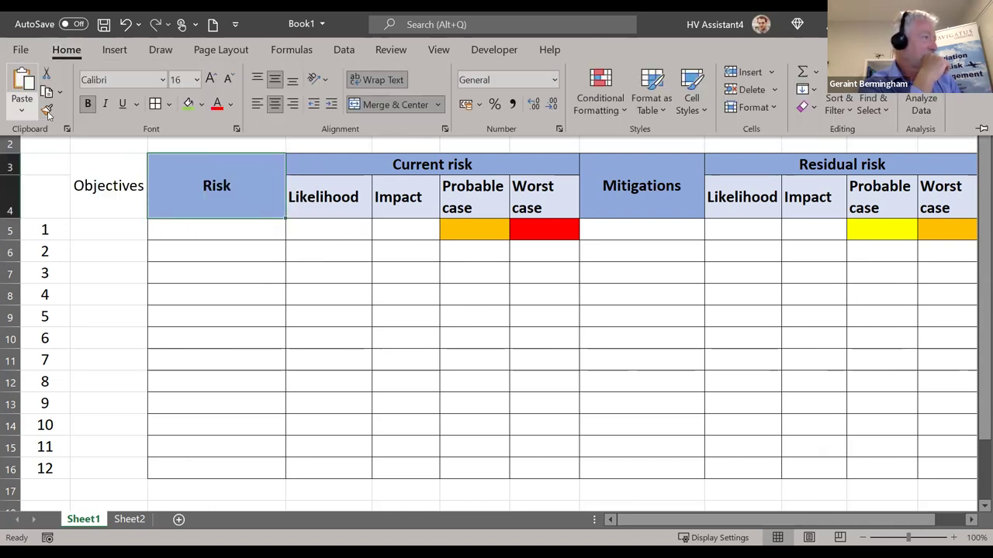
{"action": "left_click", "coordinate": [124, 200]}
{"action": "left_click", "coordinate": [131, 247]}
{"action": "left_click", "coordinate": [132, 228]}
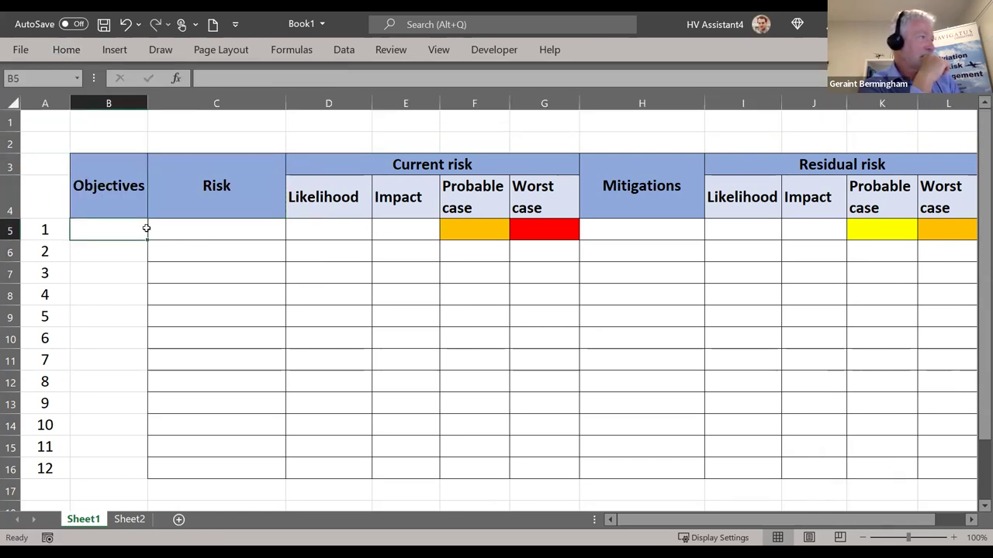
Replace the row number in A5 with "Group 5", placing the 5 on a second line within the cell
{"action": "left_click", "coordinate": [64, 229]}
{"action": "type", "text": "Group"}
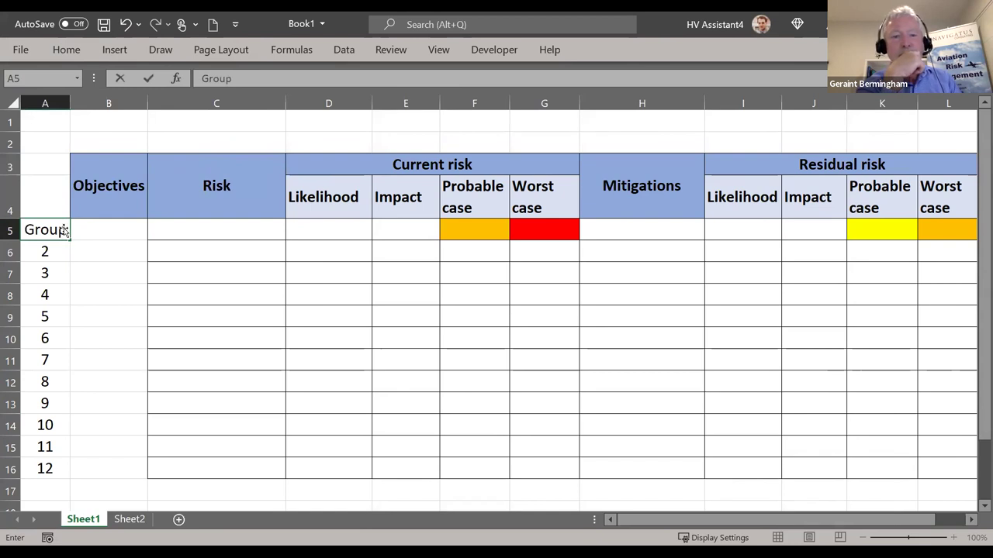
{"action": "key", "text": "alt+Return"}
{"action": "type", "text": "5"}
{"action": "key", "text": "Return"}
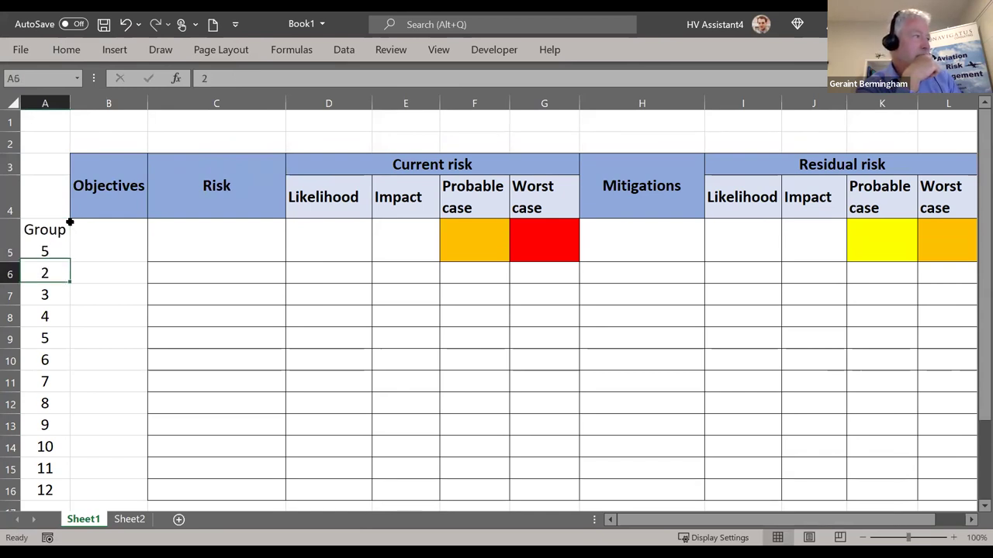
Apply all borders to the Objectives cells B5:B16 to match the rest of the table
{"action": "left_click", "coordinate": [110, 250]}
{"action": "left_click_drag", "start_coordinate": [114, 248], "coordinate": [134, 429]}
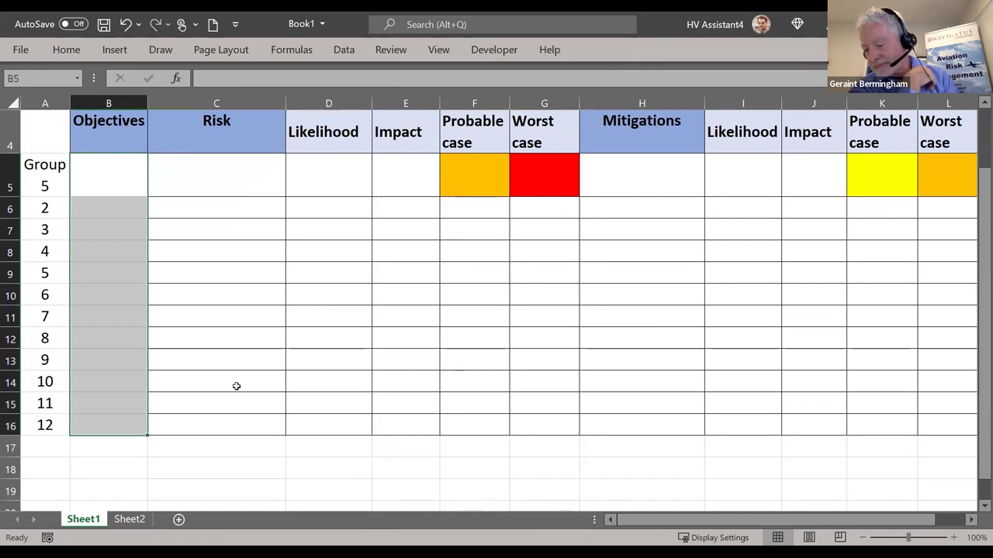
{"action": "scroll", "coordinate": [151, 128], "scroll_direction": "up", "scroll_amount": 1}
{"action": "left_click", "coordinate": [58, 49]}
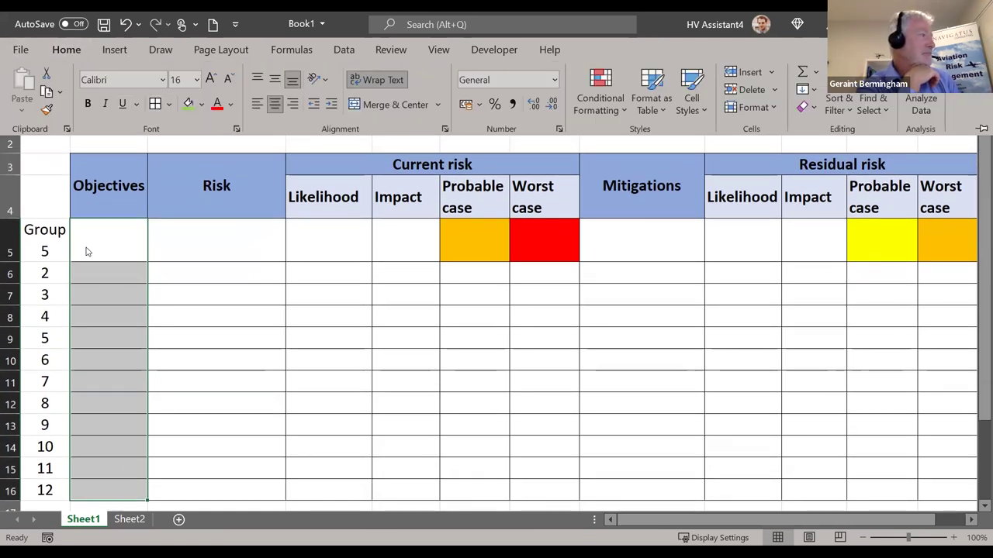
Clear the row numbers 2 to 12 from A6:A16 and widen the Objectives column
{"action": "left_click_drag", "start_coordinate": [45, 273], "coordinate": [46, 485]}
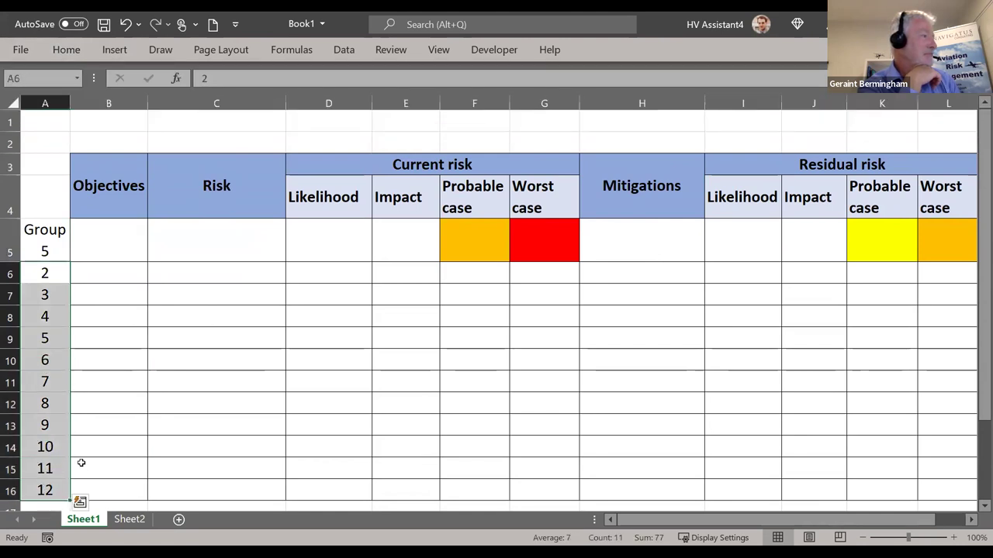
{"action": "key", "text": "ctrl+z"}
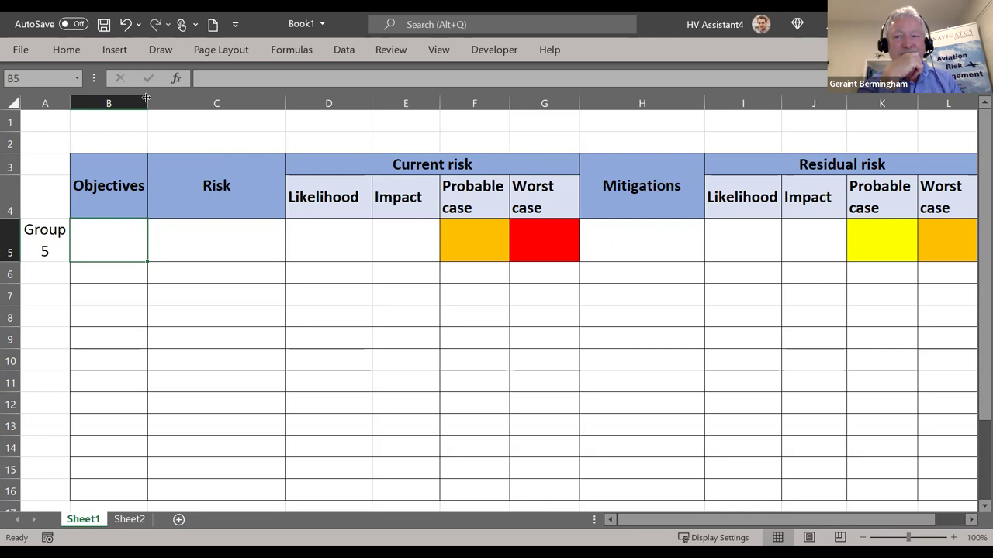
{"action": "left_click_drag", "start_coordinate": [185, 99], "coordinate": [187, 99]}
Enter the Group 5 objective in B5: "- To ensure the stability of the operation for the service company (VIAGS) to offer service to airlines"
{"action": "double_click", "coordinate": [129, 253]}
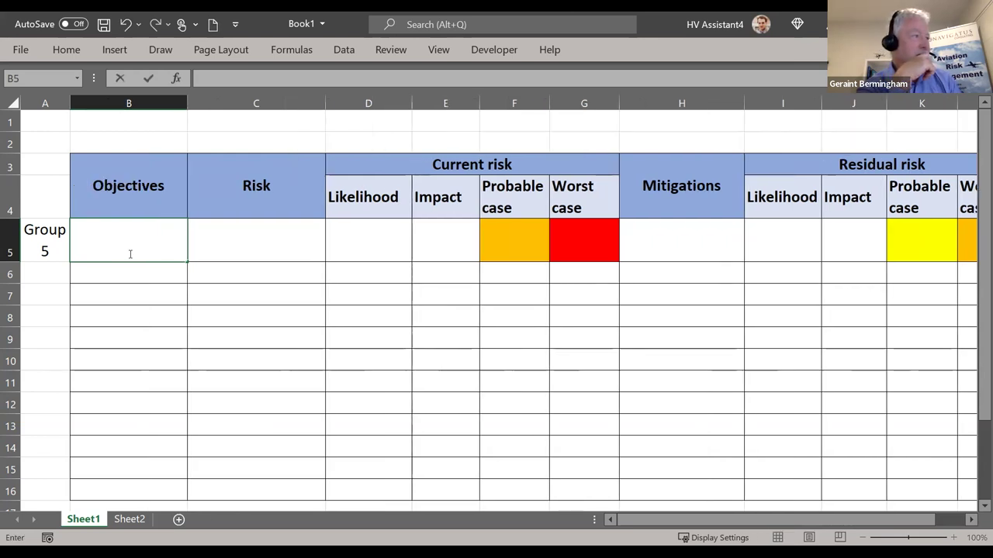
{"action": "type", "text": "- T"}
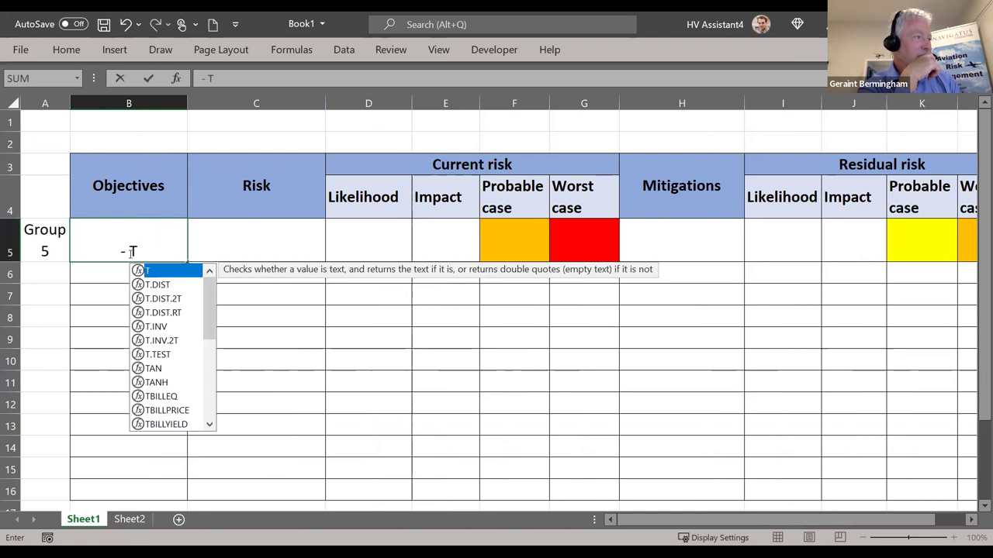
{"action": "type", "text": "o ensure the stability of the operation "}
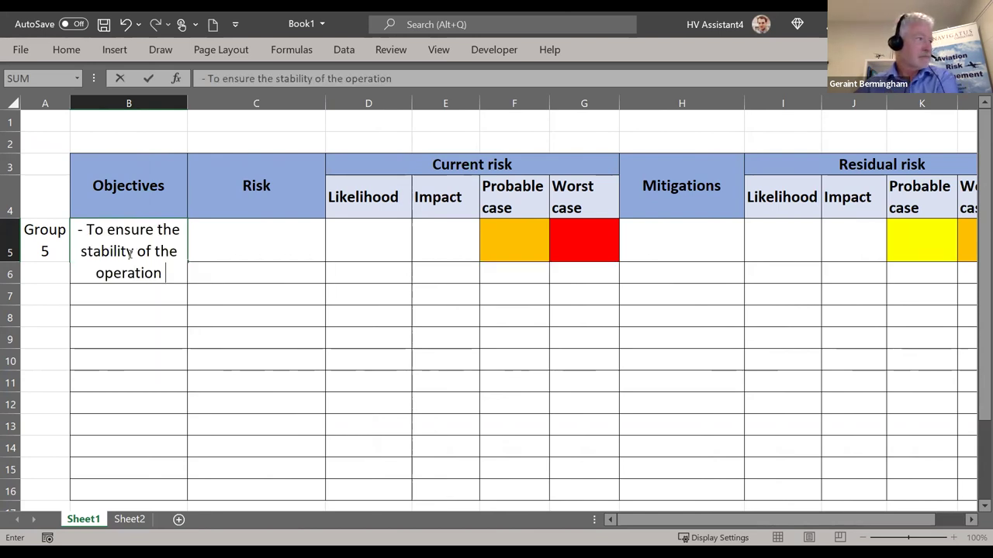
{"action": "type", "text": "for the service company (V"}
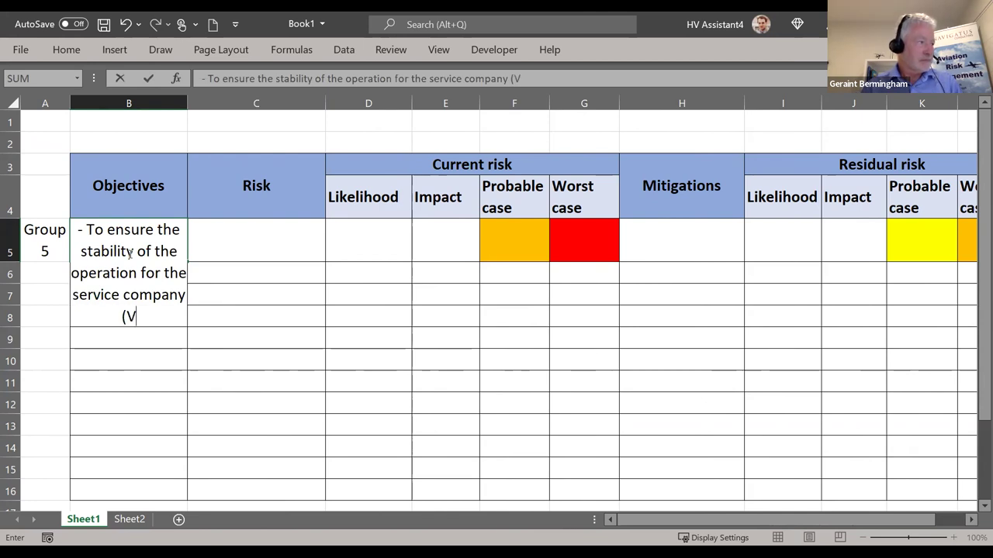
{"action": "type", "text": "IAGS"}
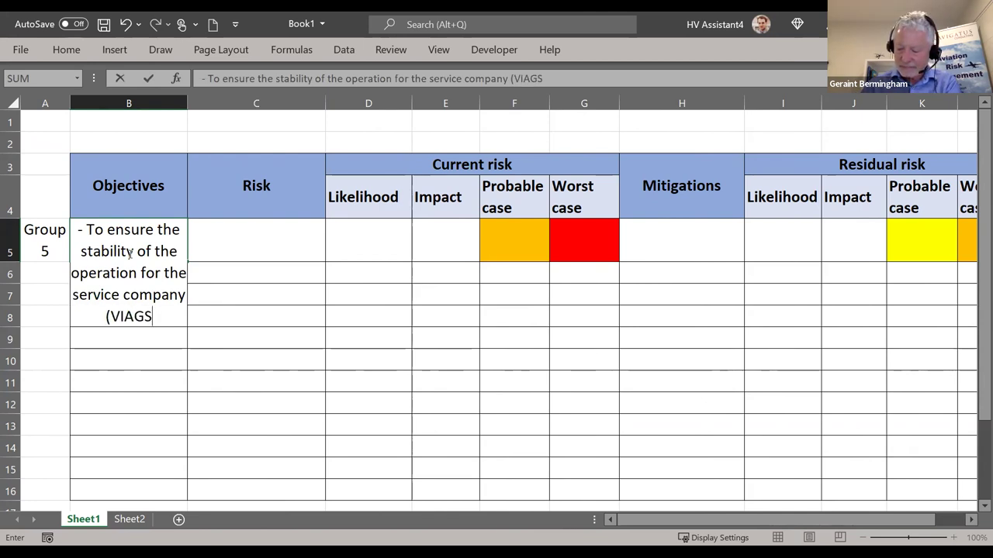
{"action": "type", "text": ") "}
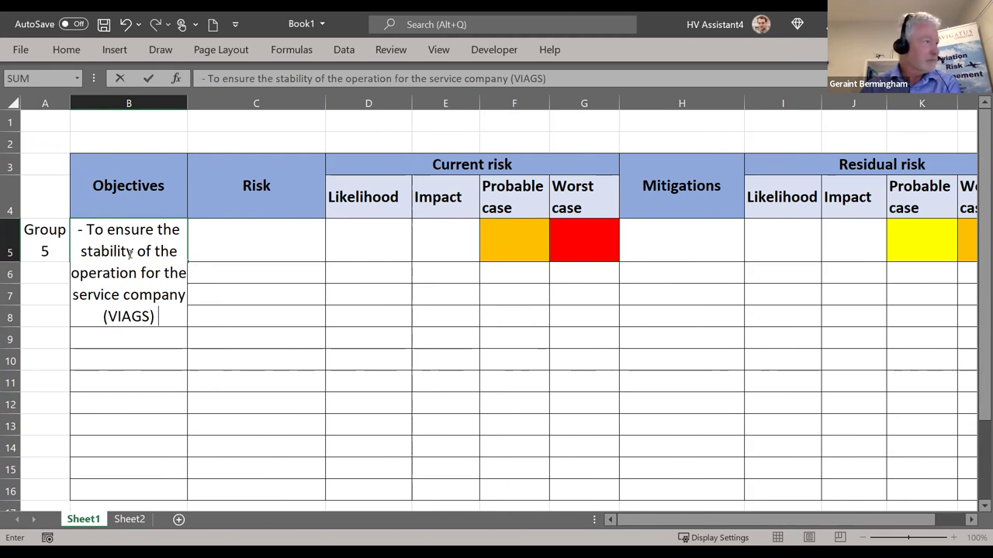
{"action": "type", "text": "to offer service to airlines"}
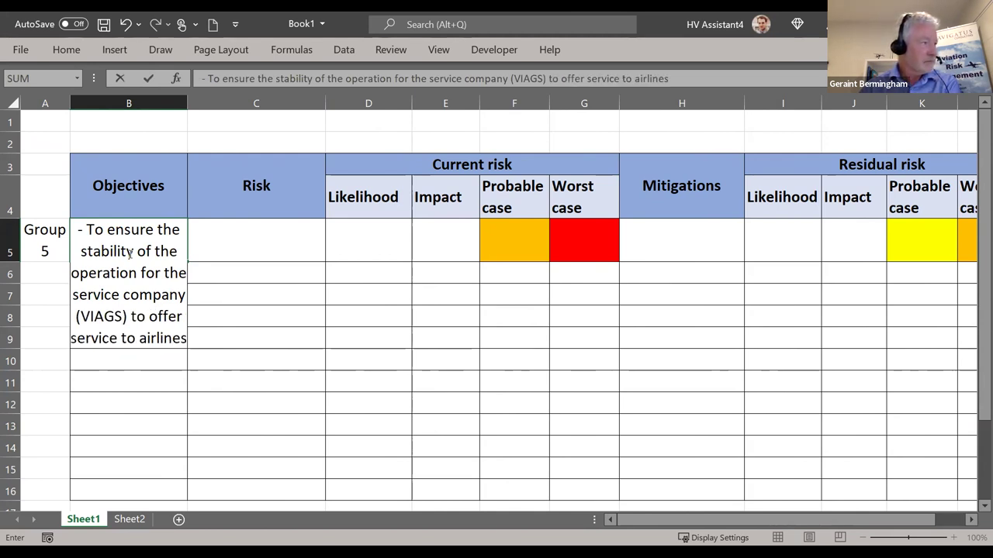
{"action": "left_click", "coordinate": [256, 247]}
Turn the objective in B5 into plain text by replacing its leading equals sign with an apostrophe
{"action": "left_click", "coordinate": [97, 244]}
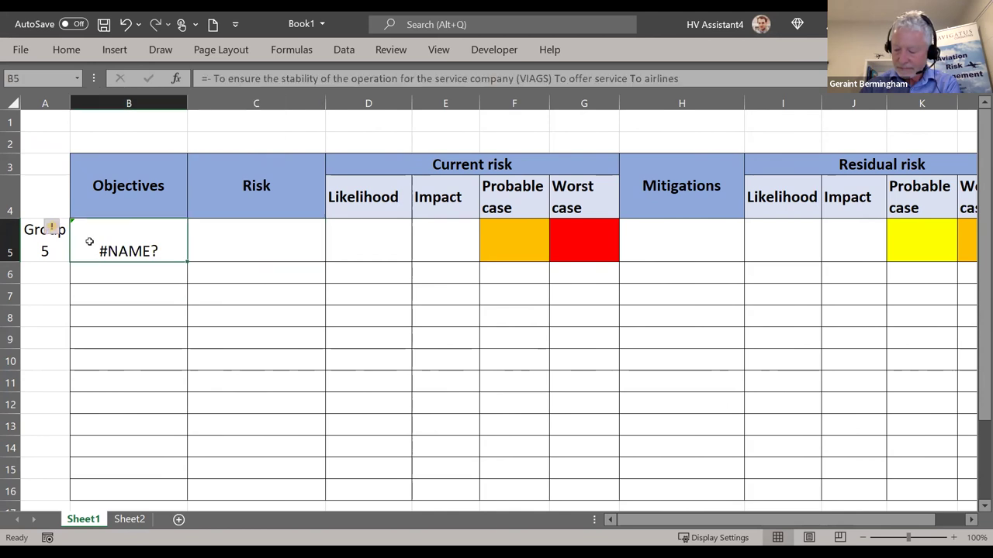
{"action": "left_click", "coordinate": [207, 80]}
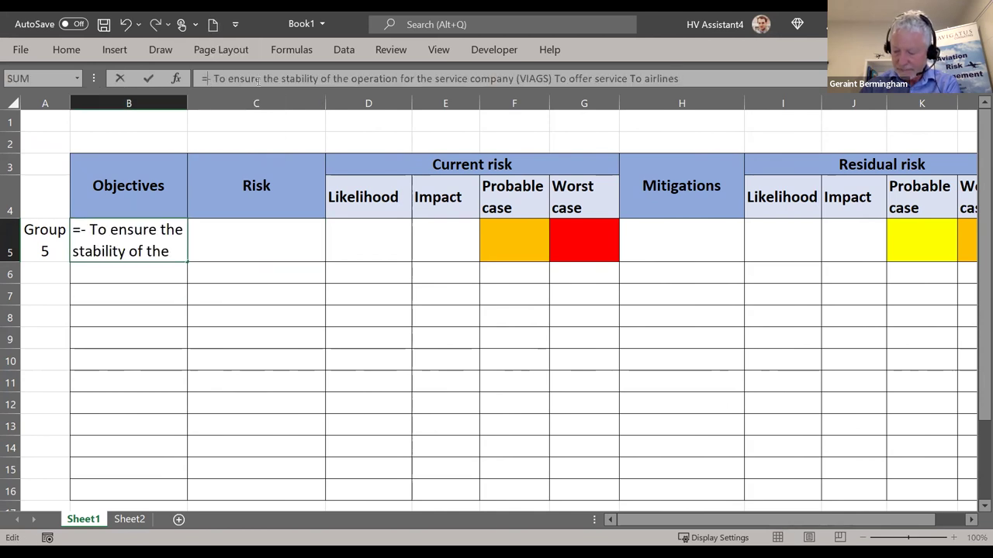
{"action": "key", "text": "BackSpace"}
{"action": "type", "text": "'"}
{"action": "key", "text": "Return"}
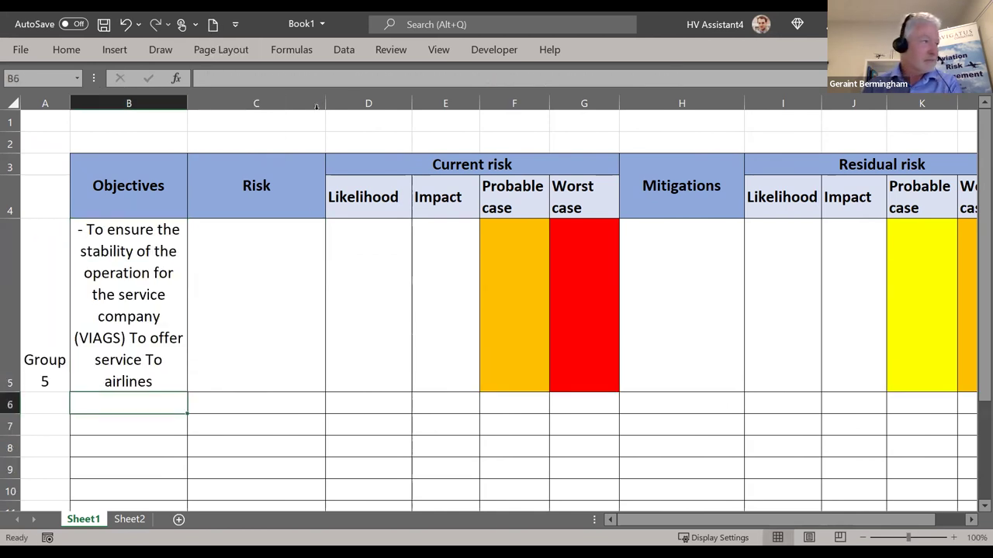
{"action": "left_click", "coordinate": [239, 283]}
{"action": "type", "text": "-"}
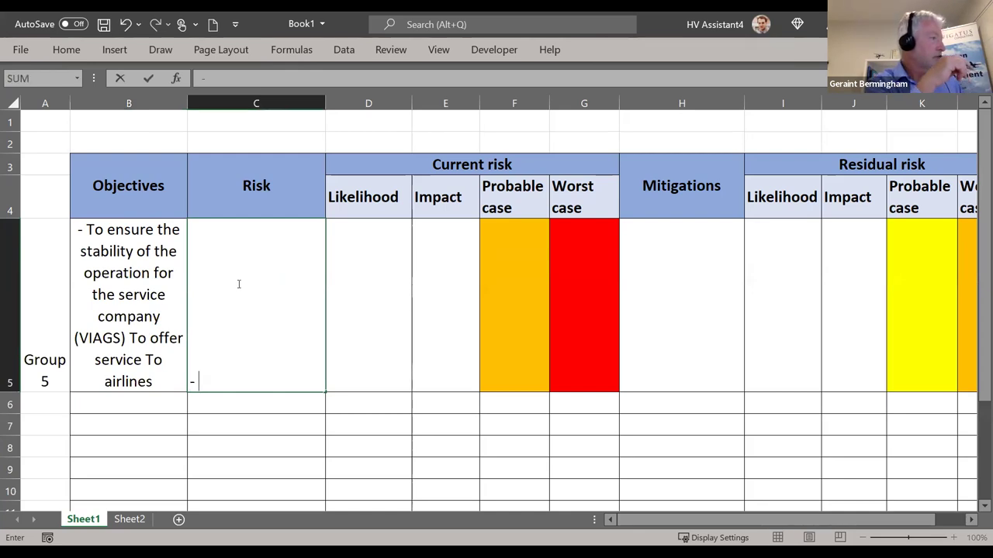
{"action": "key", "text": "Escape"}
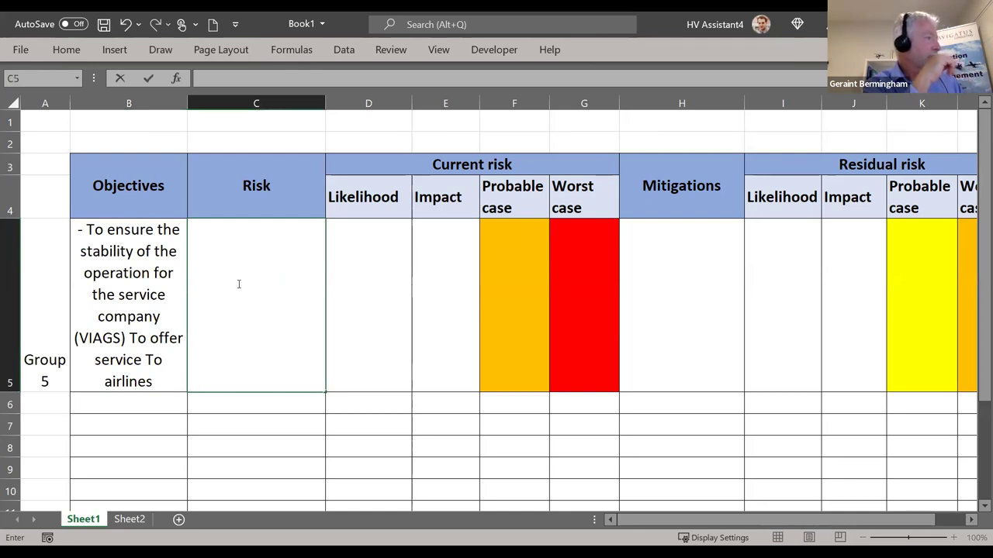
{"action": "type", "text": "-'-"}
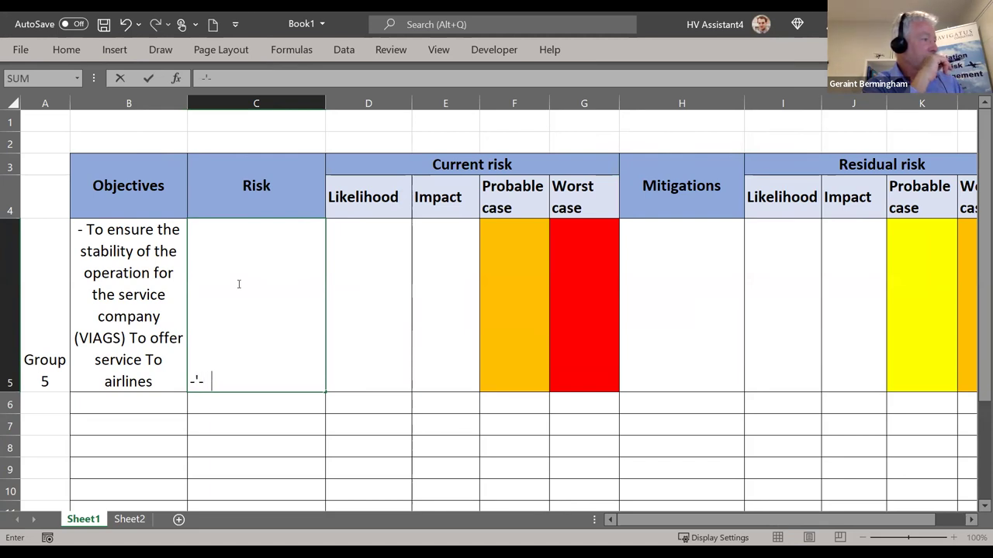
{"action": "key", "text": "Escape"}
Enter the Group 5 risk in C5 as text: "-Staff who got covid (affect the operation and continuity of the service)"
{"action": "type", "text": "'-S"}
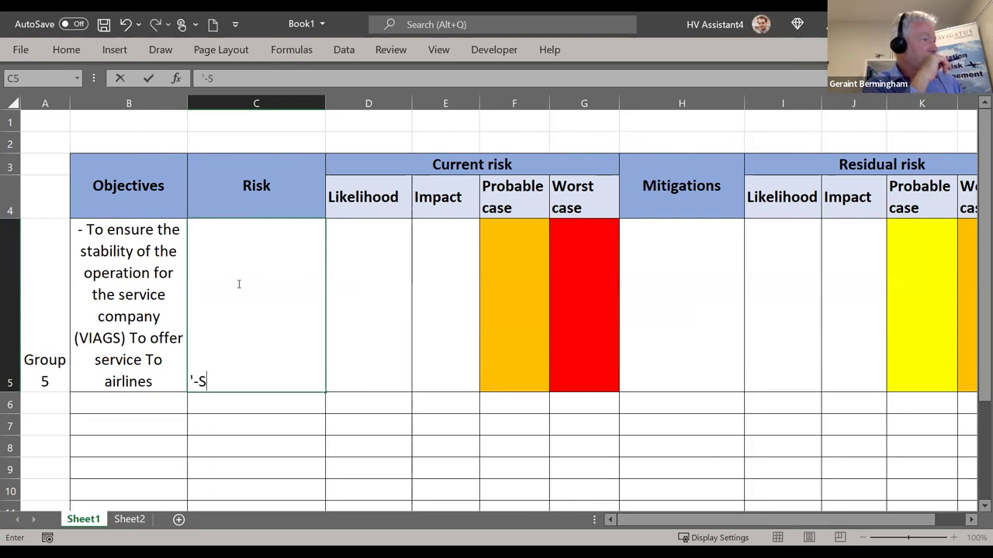
{"action": "type", "text": "taff who "}
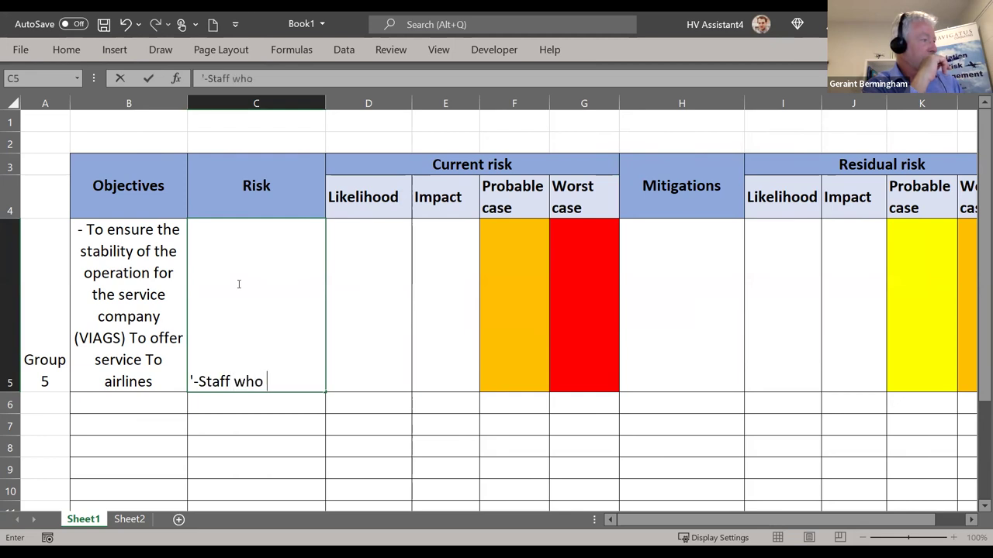
{"action": "type", "text": "got cov"}
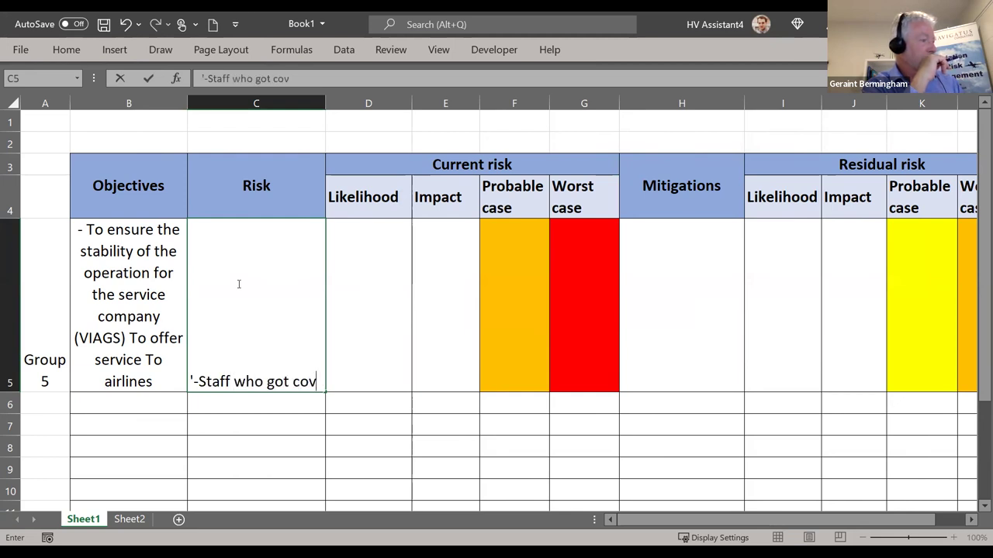
{"action": "type", "text": "id (affe"}
{"action": "key", "text": "BackSpace"}
{"action": "type", "text": "f"}
{"action": "key", "text": "BackSpace"}
{"action": "type", "text": "ect the"}
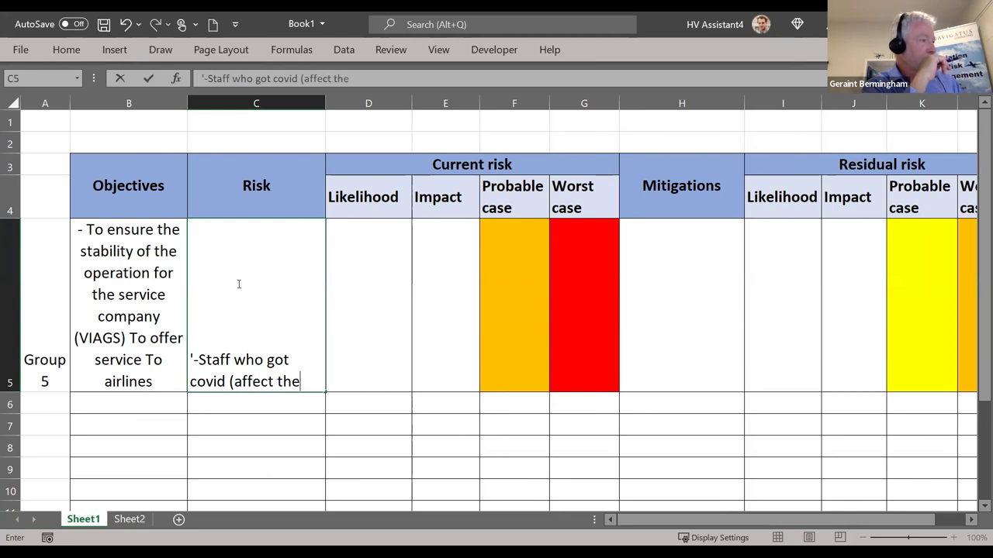
{"action": "type", "text": " operation and co"}
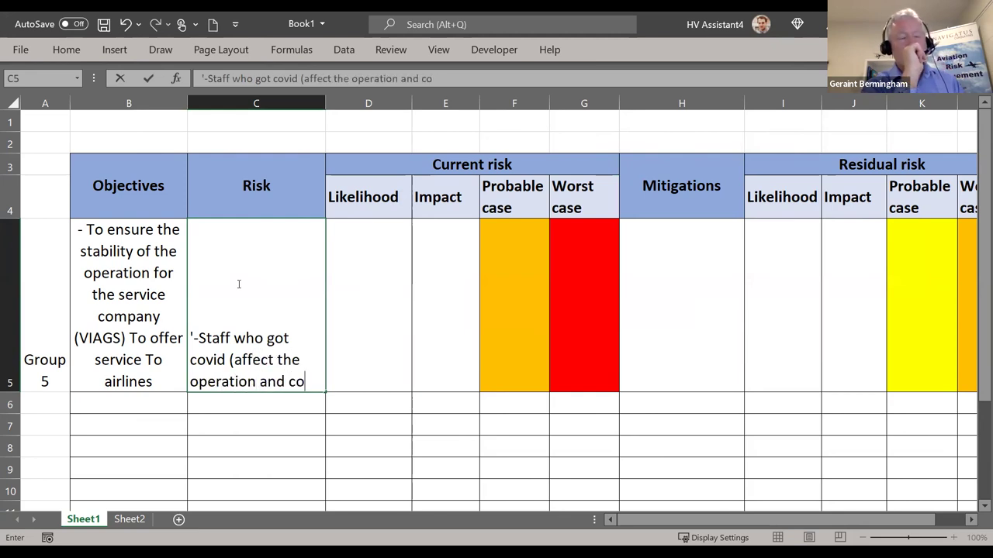
{"action": "type", "text": "ntinuity "}
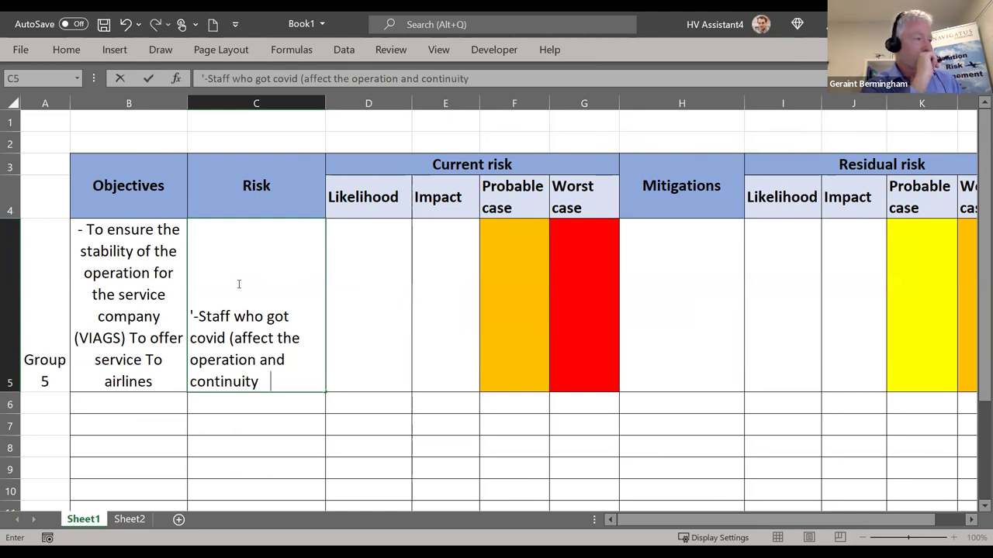
{"action": "type", "text": "of the service"}
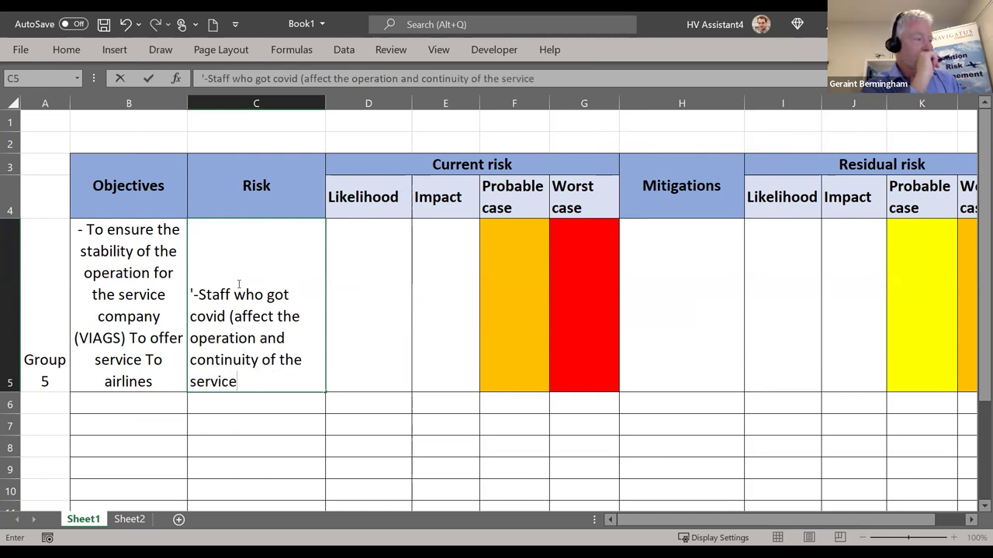
{"action": "type", "text": ")"}
{"action": "key", "text": "Return"}
Rate the current risk's likelihood for Group 5 as "High" in D5
{"action": "left_click", "coordinate": [352, 321]}
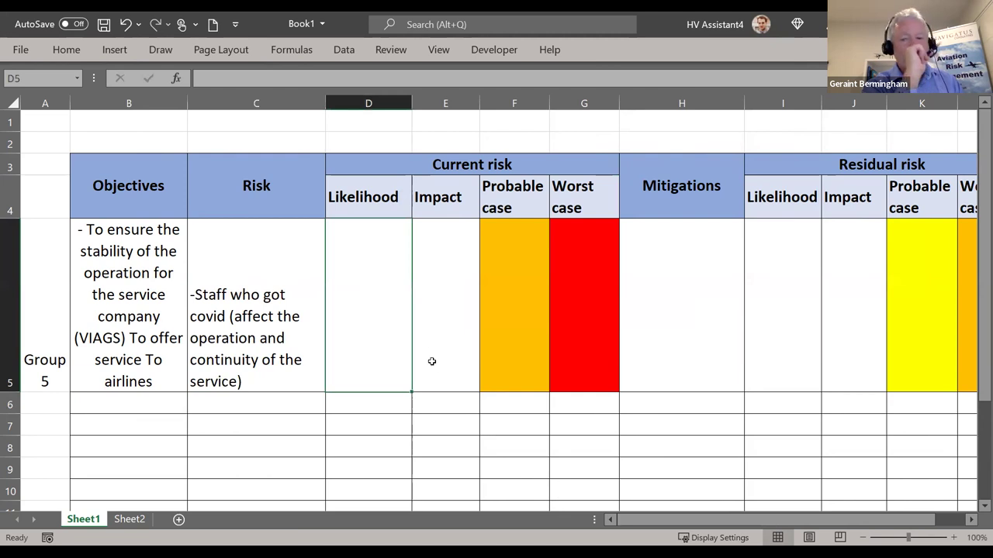
{"action": "left_click", "coordinate": [568, 298]}
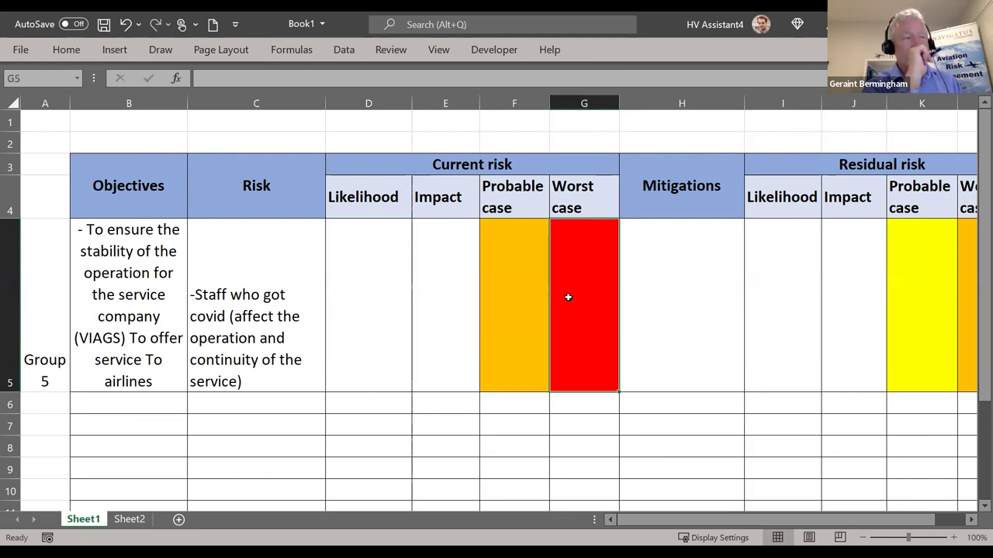
{"action": "left_click_drag", "start_coordinate": [405, 287], "coordinate": [404, 287]}
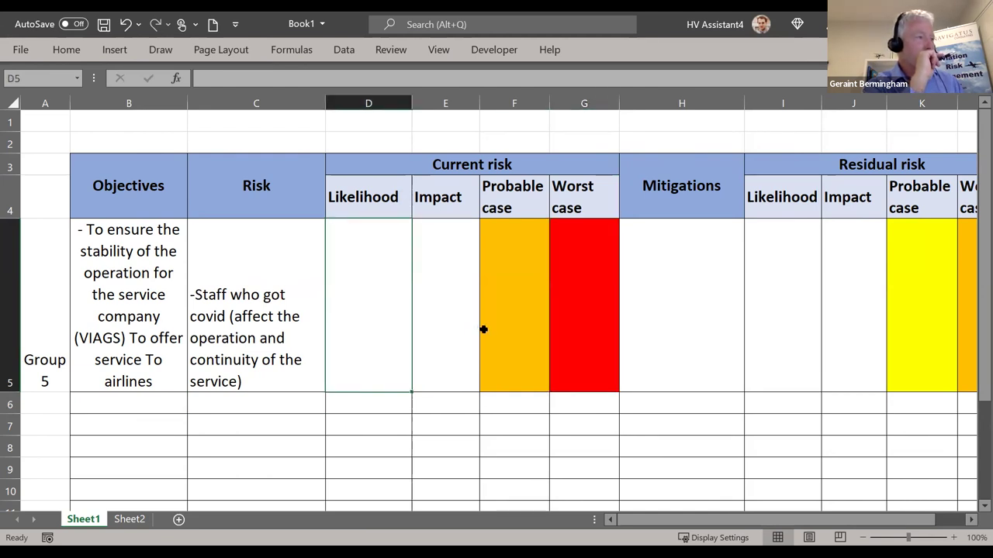
{"action": "type", "text": "Hihg"}
{"action": "key", "text": "BackSpace"}
{"action": "key", "text": "BackSpace"}
{"action": "type", "text": "ght"}
{"action": "key", "text": "BackSpace"}
{"action": "key", "text": "BackSpace"}
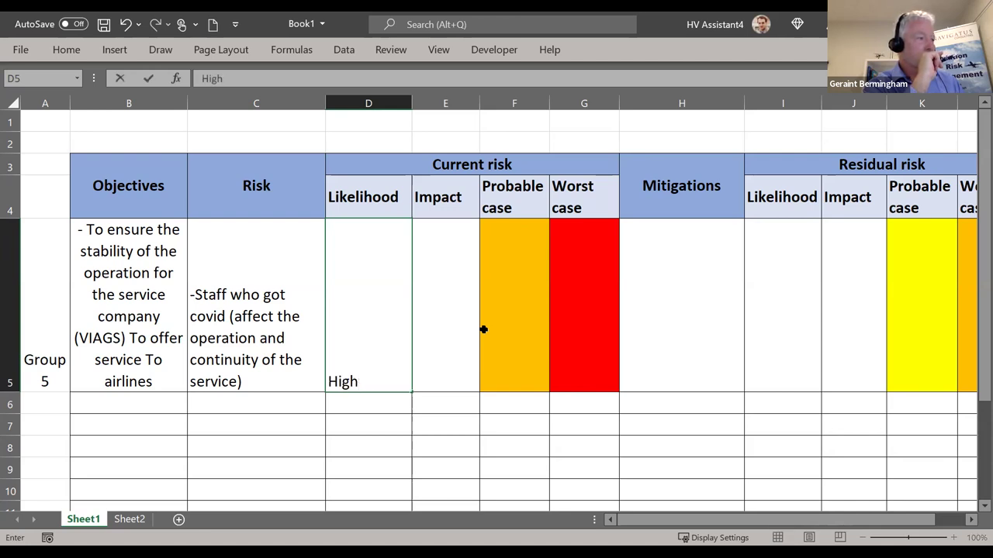
Rate the current risk's impact for Group 5 as "Major" in E5
{"action": "key", "text": "Tab"}
{"action": "type", "text": "na"}
{"action": "key", "text": "BackSpace"}
{"action": "key", "text": "BackSpace"}
{"action": "type", "text": "Mj"}
{"action": "key", "text": "BackSpace"}
{"action": "type", "text": "ajor"}
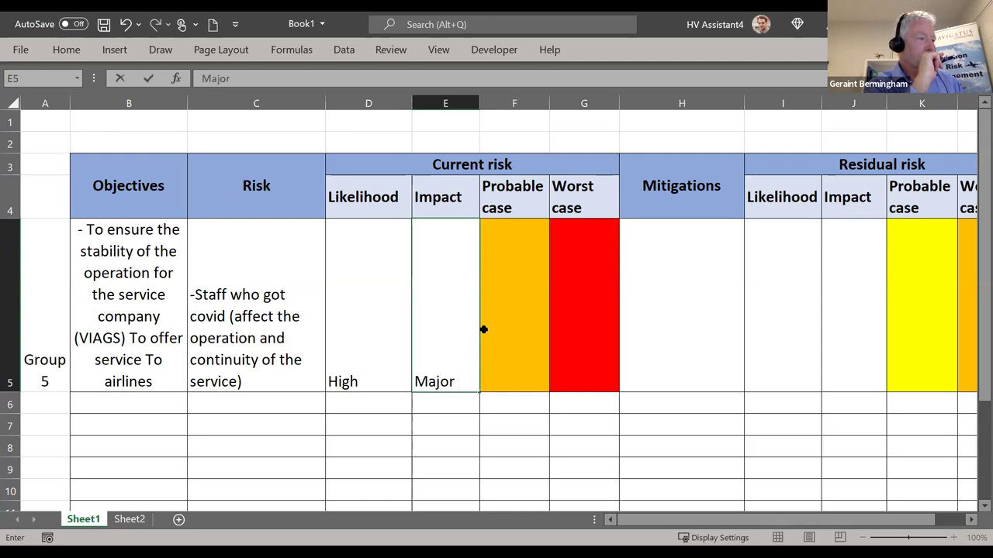
Remove the orange fill from the current risk's Probable case cell F5
{"action": "left_click", "coordinate": [601, 318]}
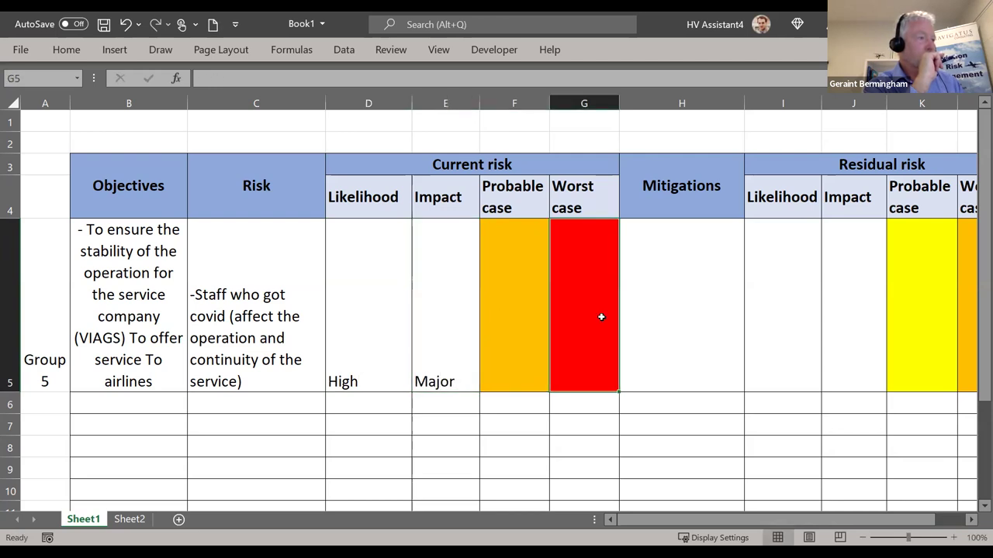
{"action": "left_click", "coordinate": [516, 315]}
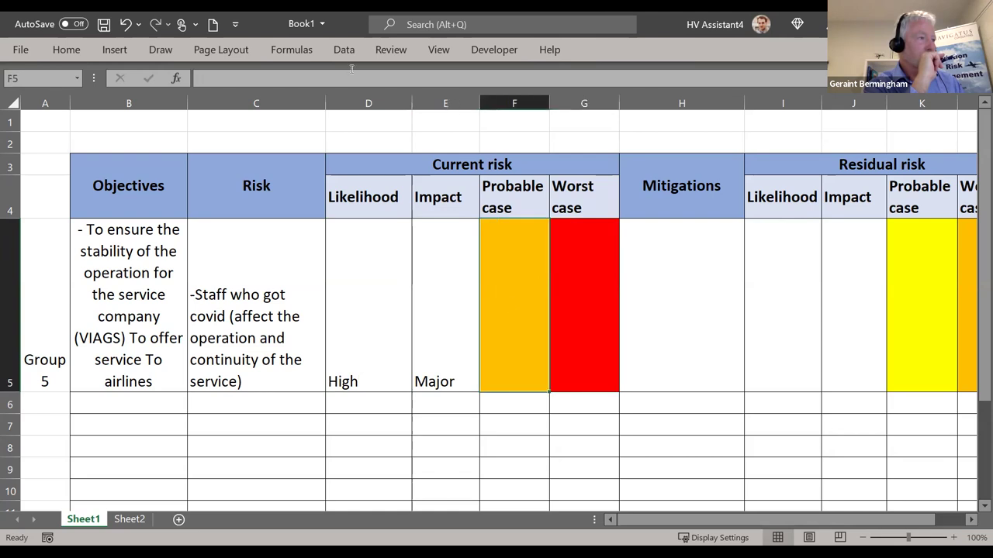
{"action": "left_click", "coordinate": [66, 50]}
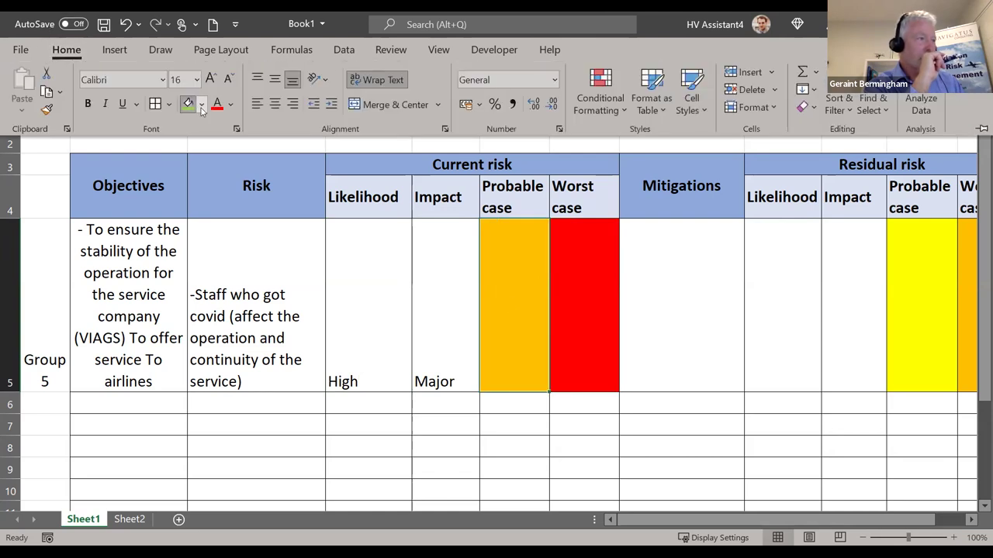
Begin the Group 5 mitigation in H5 as text: "1. divide all the staff into 2 or 3 groups."
{"action": "double_click", "coordinate": [695, 283]}
{"action": "type", "text": "'-"}
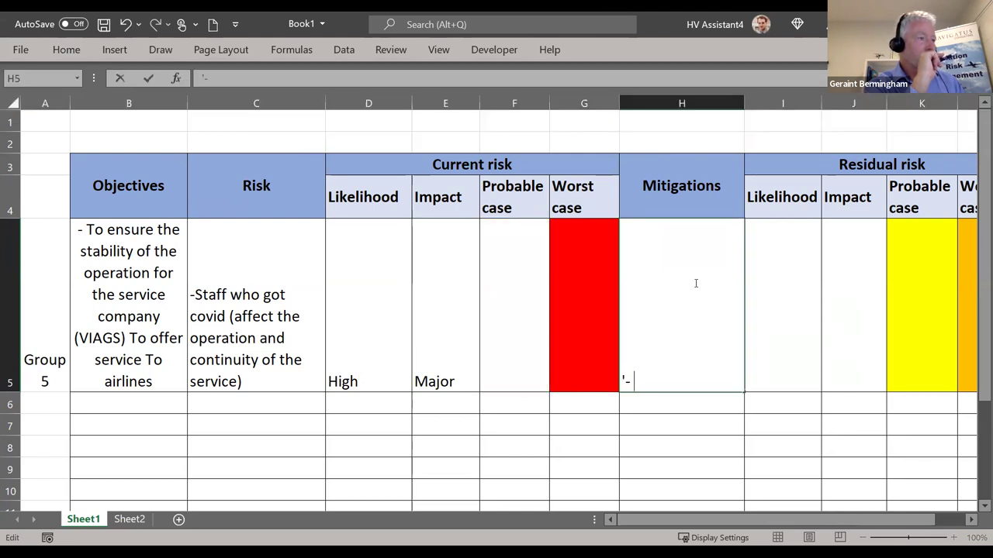
{"action": "key", "text": "BackSpace"}
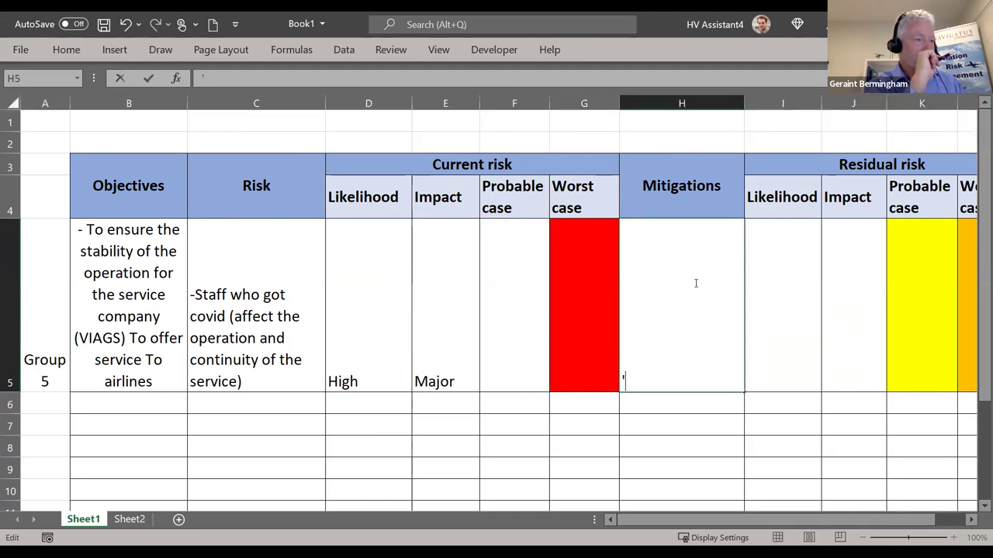
{"action": "type", "text": "1."}
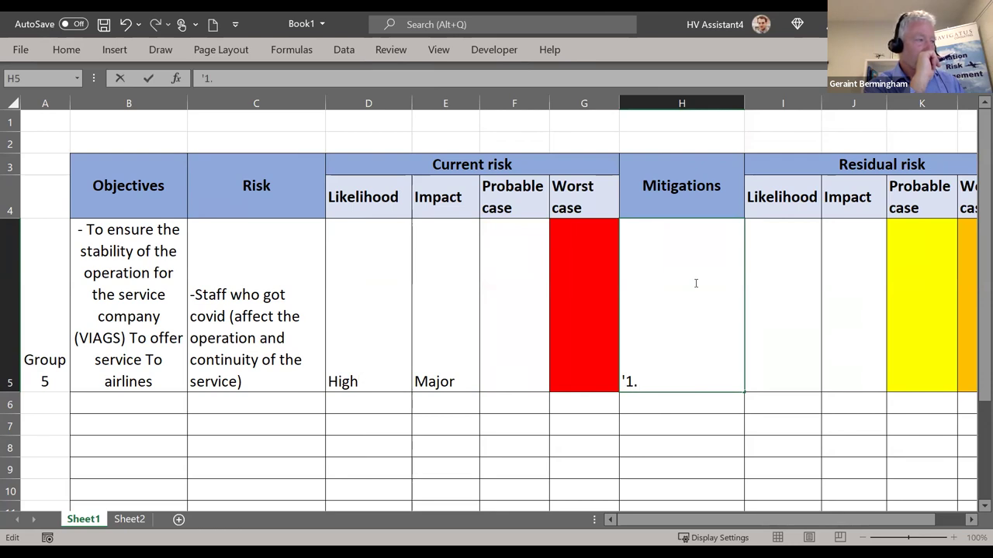
{"action": "type", "text": " divide "}
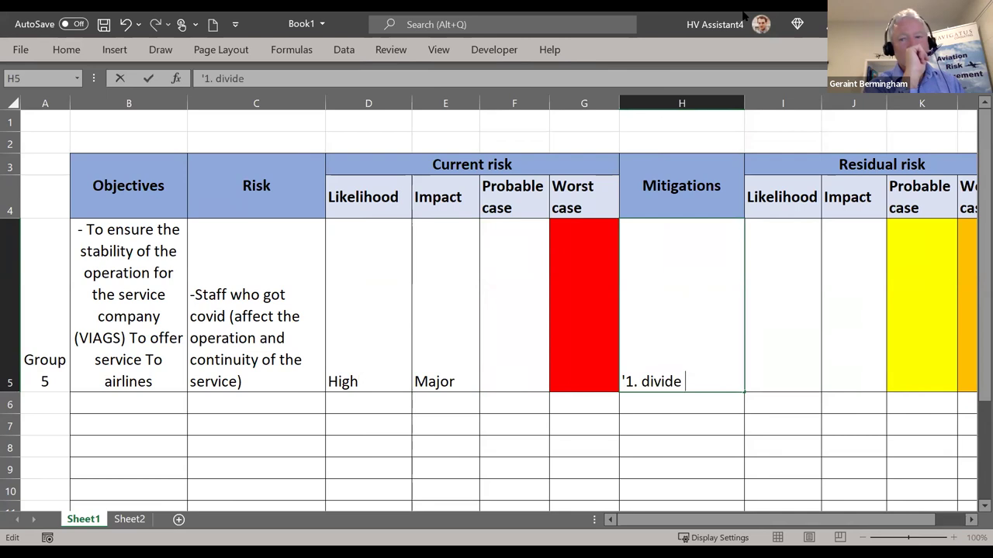
{"action": "type", "text": "all the staff "}
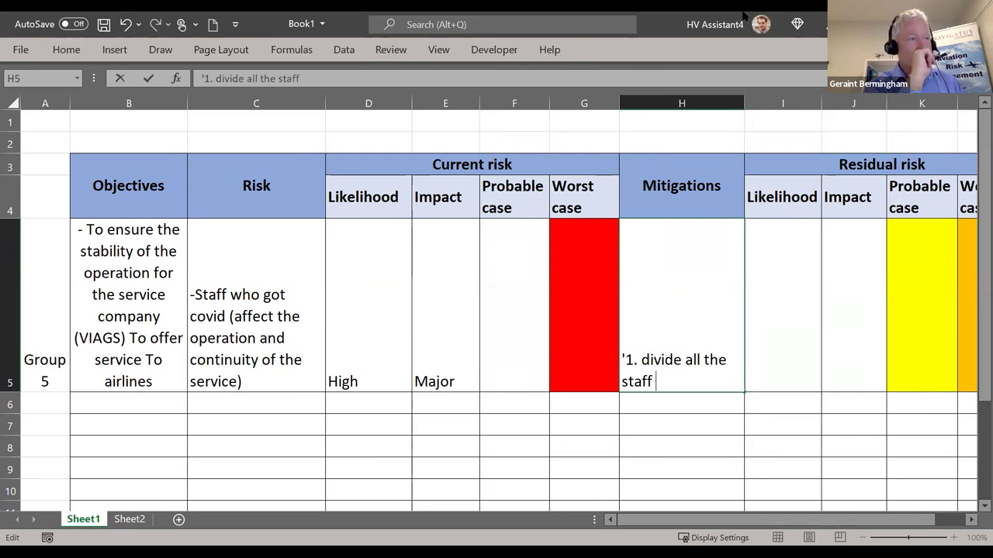
{"action": "type", "text": "into 2 or "}
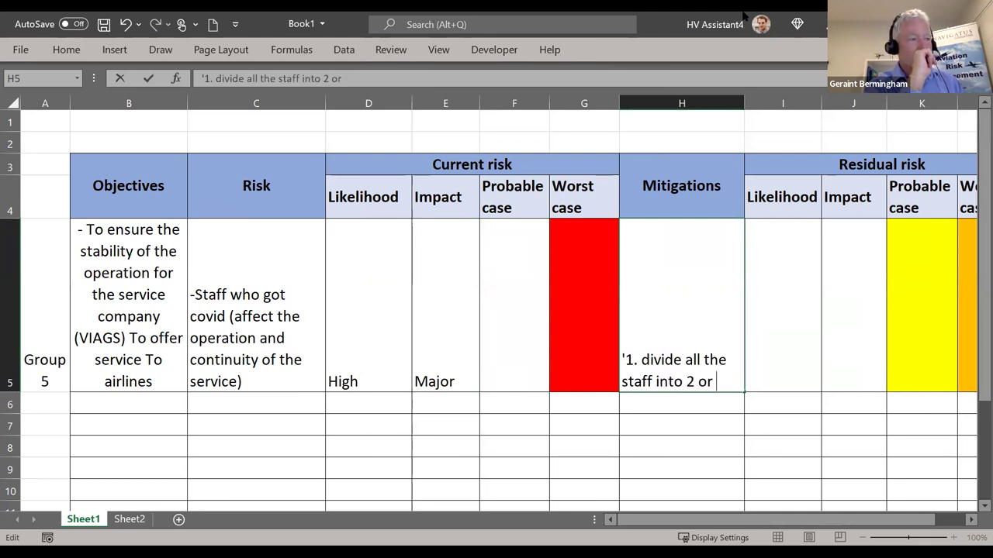
{"action": "type", "text": "3 "}
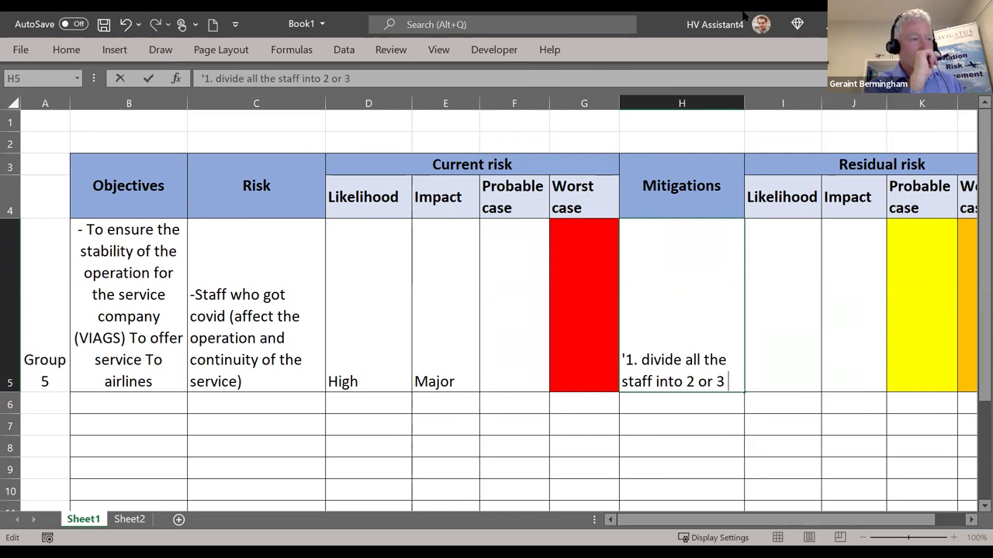
{"action": "type", "text": "groups. 5"}
{"action": "key", "text": "BackSpace"}
Continue the first mitigation in H5 with "5K procedure (not contact, wear mask, protective measure)"
{"action": "type", "text": "5K proced"}
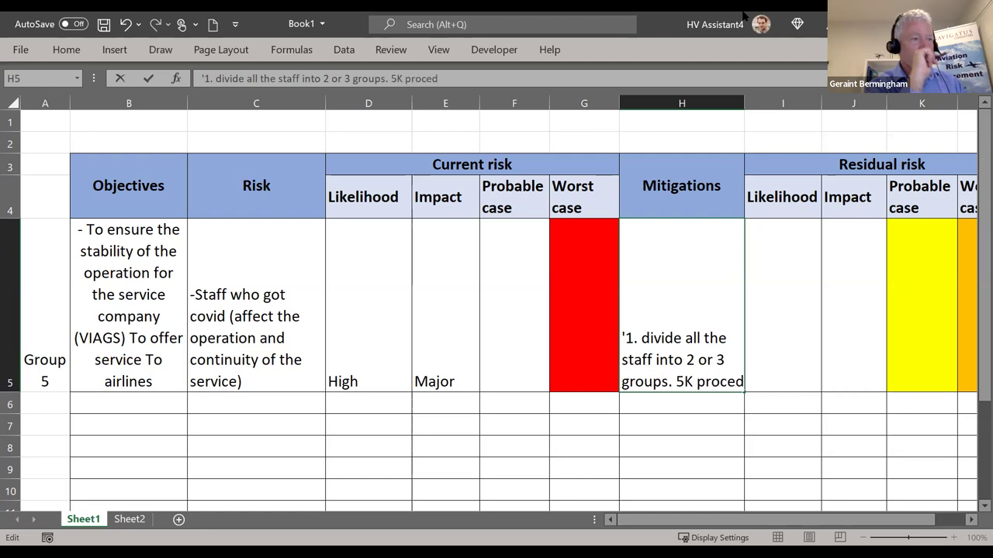
{"action": "type", "text": "ure "}
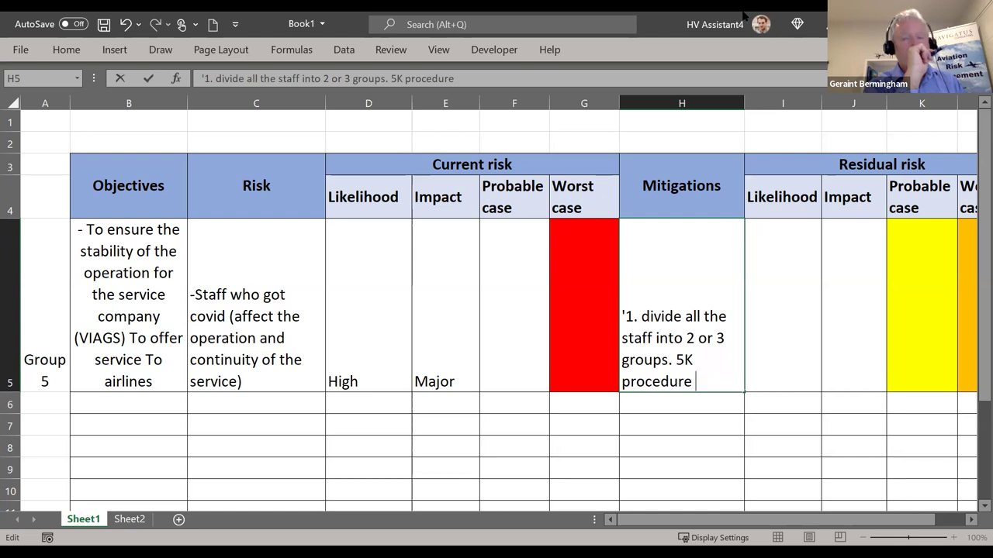
{"action": "type", "text": "(not con"}
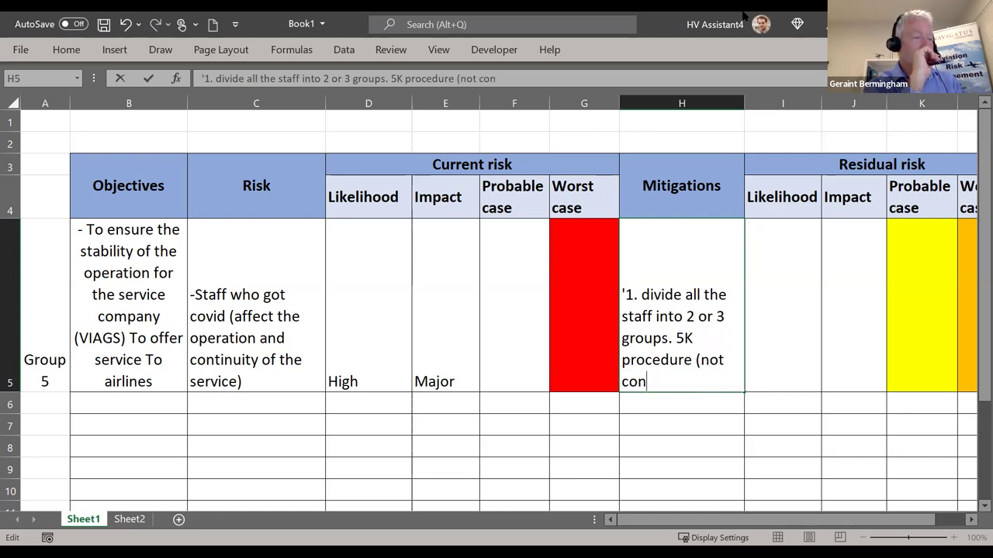
{"action": "type", "text": "tact, e"}
{"action": "key", "text": "BackSpace"}
{"action": "key", "text": "BackSpace"}
{"action": "type", "text": "war"}
{"action": "key", "text": "BackSpace"}
{"action": "key", "text": "BackSpace"}
{"action": "type", "text": "ear"}
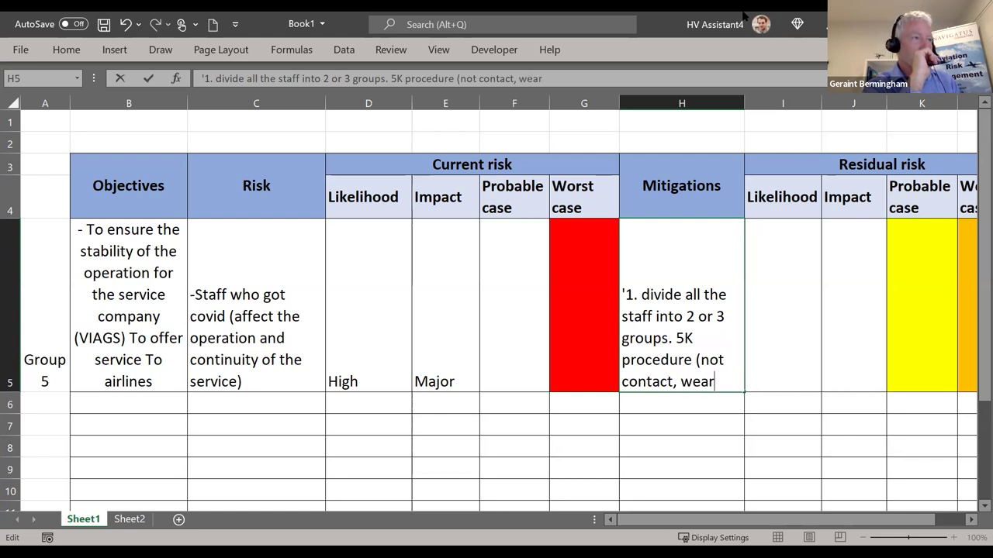
{"action": "type", "text": " mask, prot"}
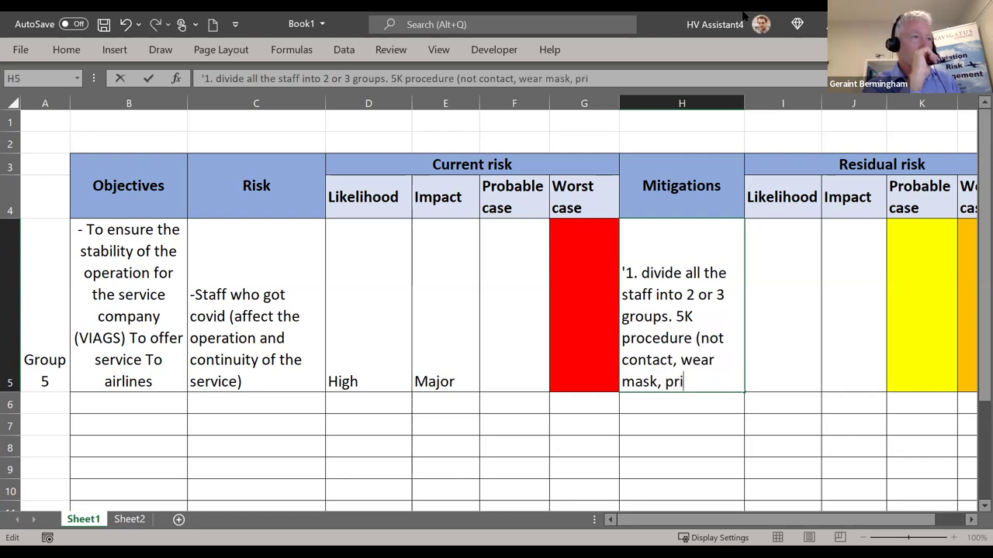
{"action": "key", "text": "BackSpace"}
{"action": "type", "text": "ective mae"}
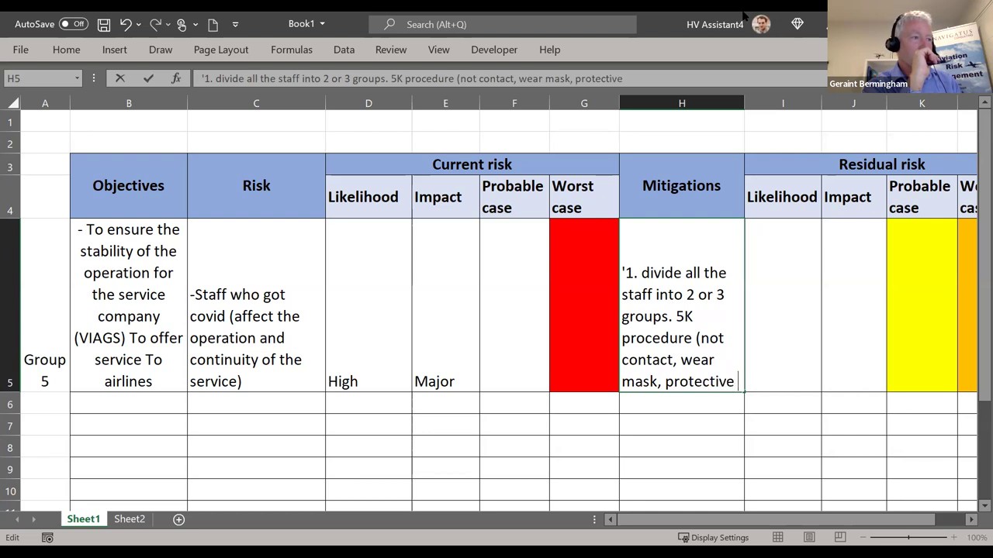
{"action": "key", "text": "BackSpace"}
{"action": "key", "text": "BackSpace"}
{"action": "type", "text": "eaus"}
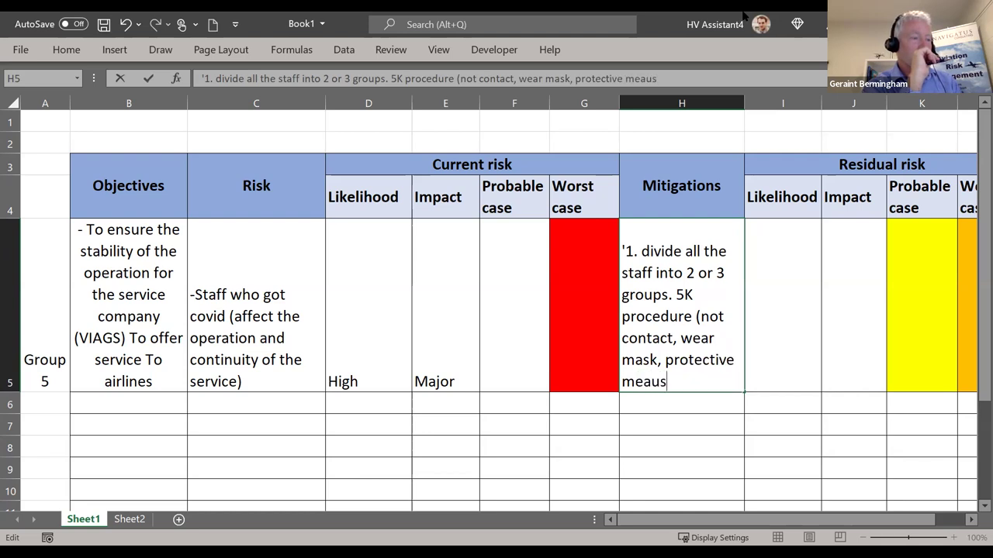
{"action": "key", "text": "BackSpace"}
{"action": "key", "text": "BackSpace"}
{"action": "type", "text": "sure)"}
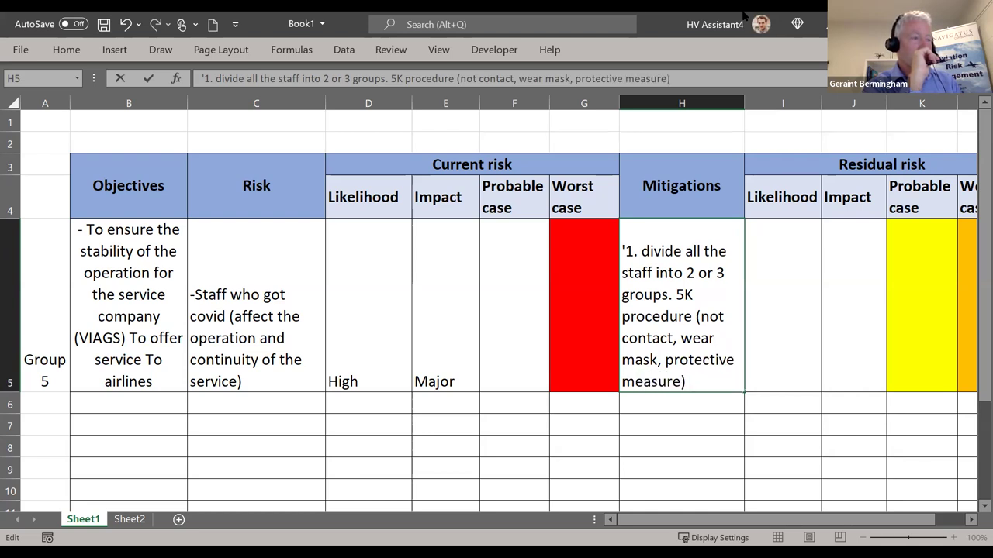
Add a second mitigation on a new line in H5: "2. Change the shift, not to contact directly (electronic devices)"
{"action": "key", "text": "alt+Return"}
{"action": "type", "text": "2. "}
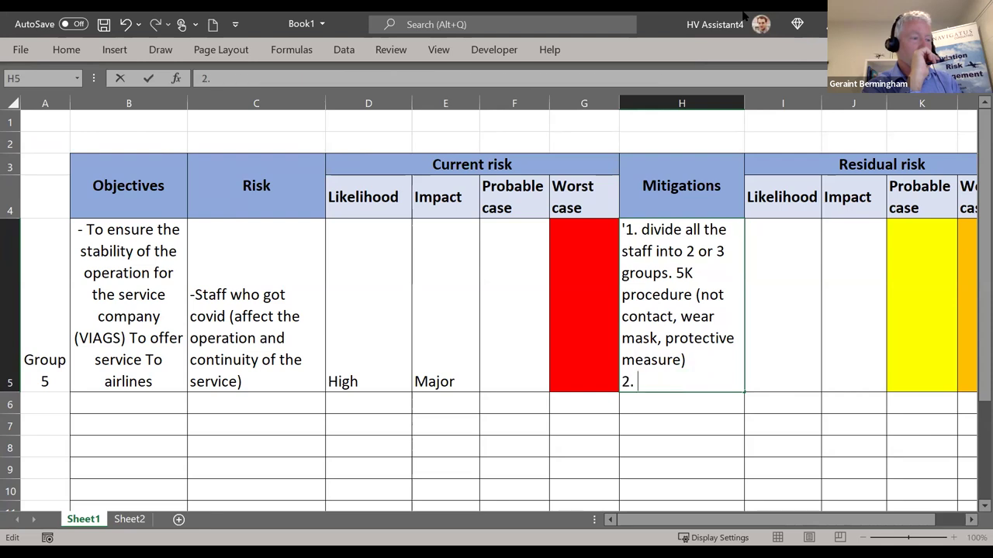
{"action": "type", "text": "Change the shigt,"}
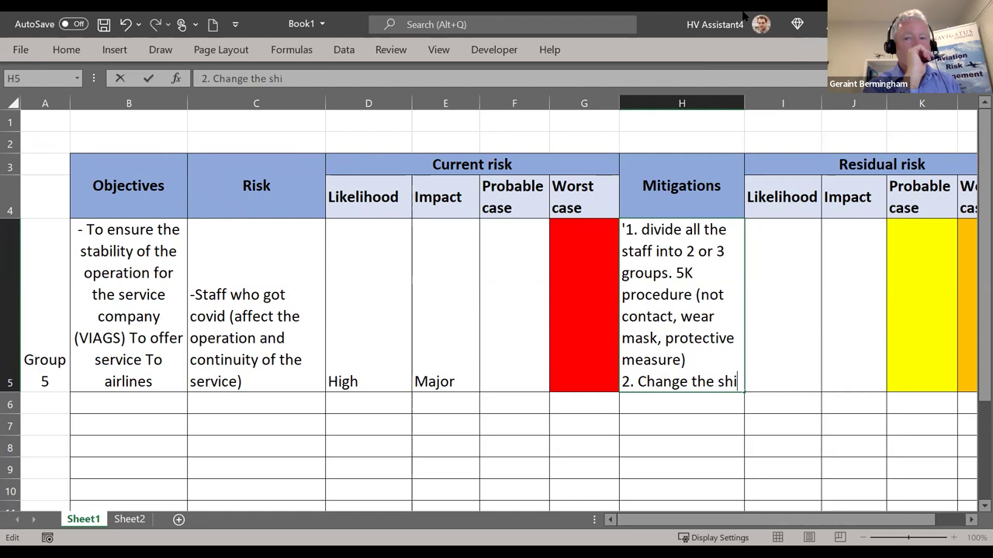
{"action": "key", "text": "BackSpace"}
{"action": "key", "text": "BackSpace"}
{"action": "key", "text": "BackSpace"}
{"action": "type", "text": "ft, not to contact "}
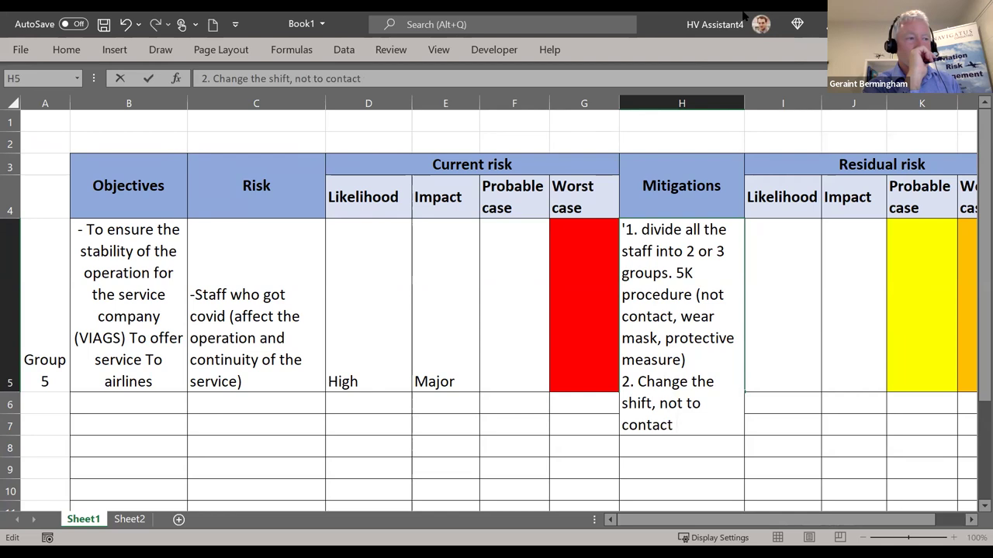
{"action": "type", "text": "directly,"}
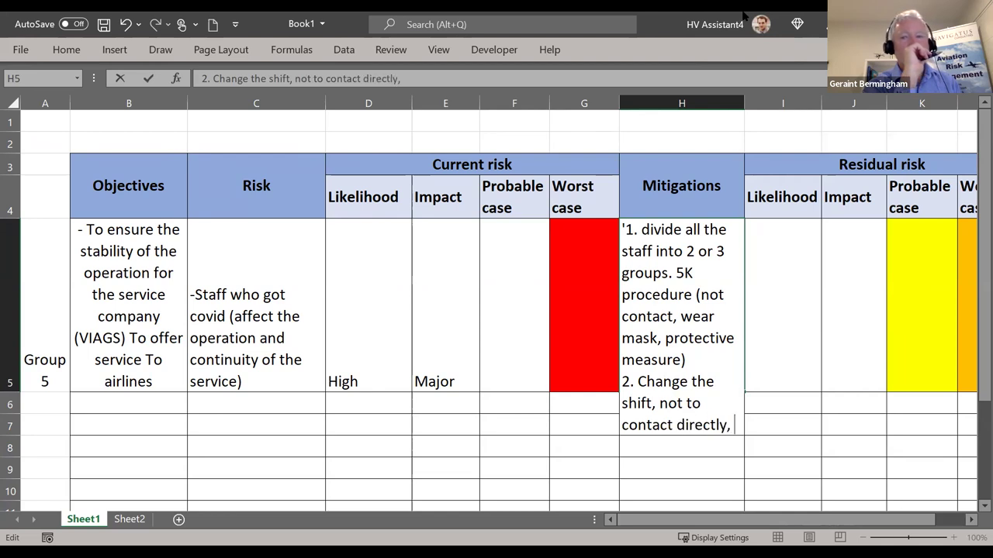
{"action": "key", "text": "BackSpace"}
{"action": "type", "text": "(ele"}
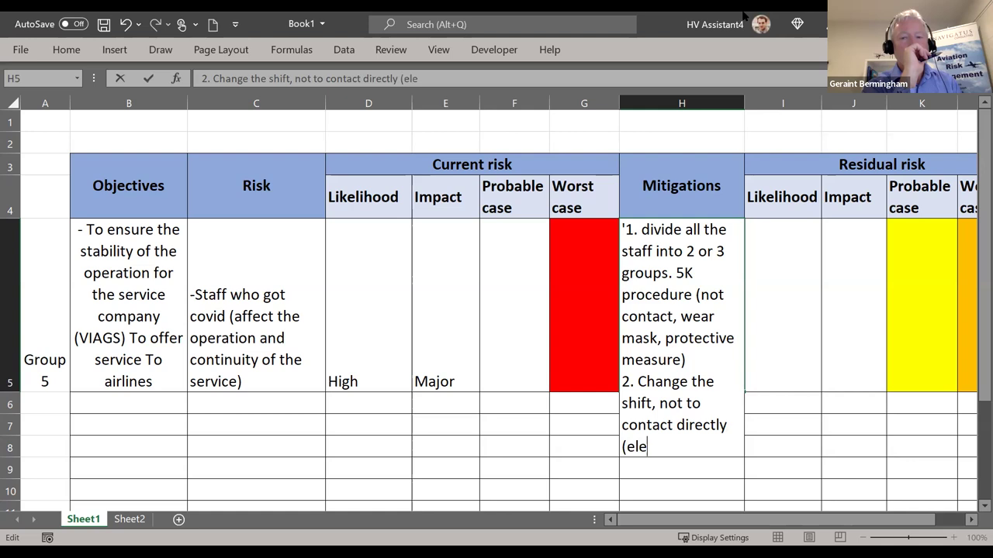
{"action": "type", "text": "ctronic devisi"}
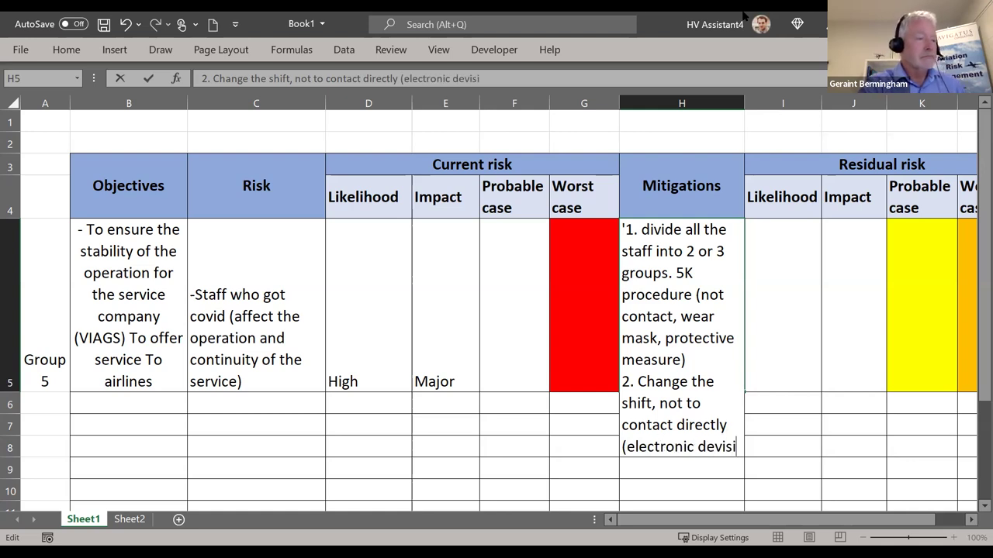
{"action": "key", "text": "BackSpace"}
{"action": "type", "text": "ces)"}
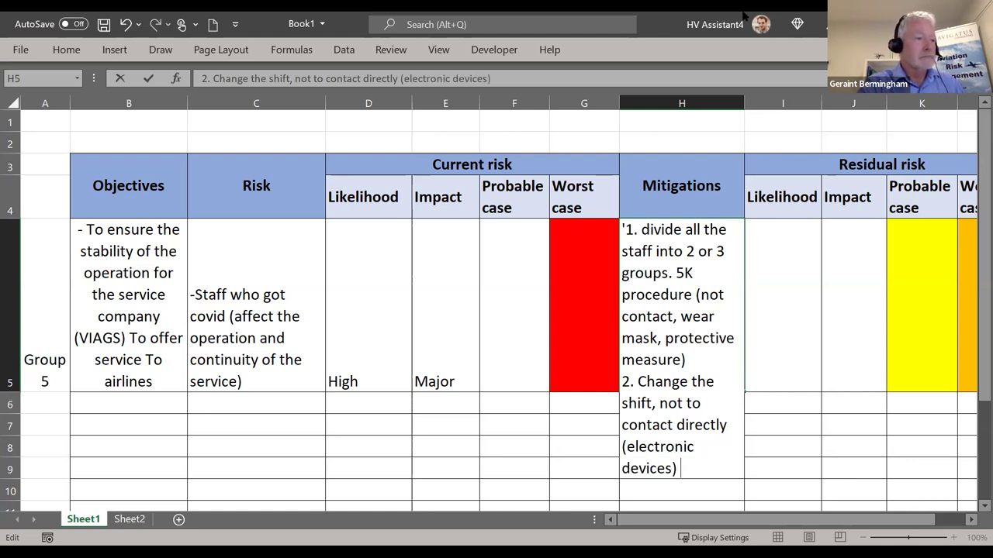
{"action": "key", "text": "Return"}
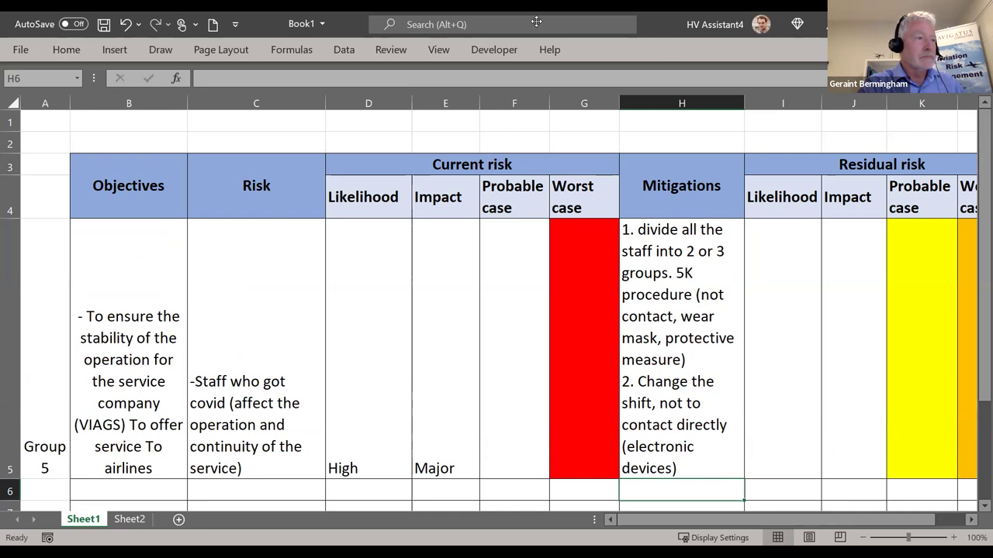
Widen the Mitigations column H and add a third line to H5: "3. Use the stand-by team"
{"action": "left_click_drag", "start_coordinate": [805, 108], "coordinate": [815, 108]}
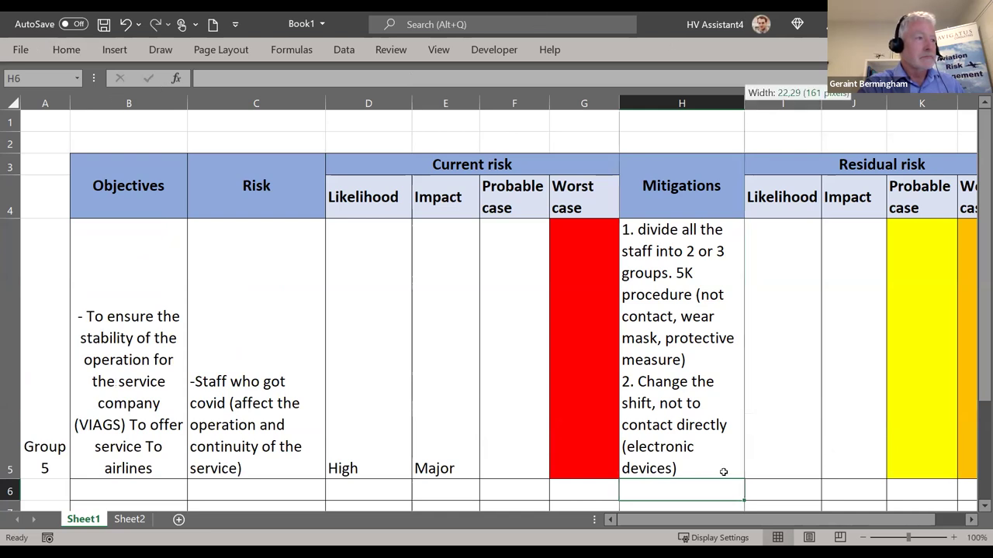
{"action": "double_click", "coordinate": [722, 470]}
{"action": "key", "text": "alt+Return"}
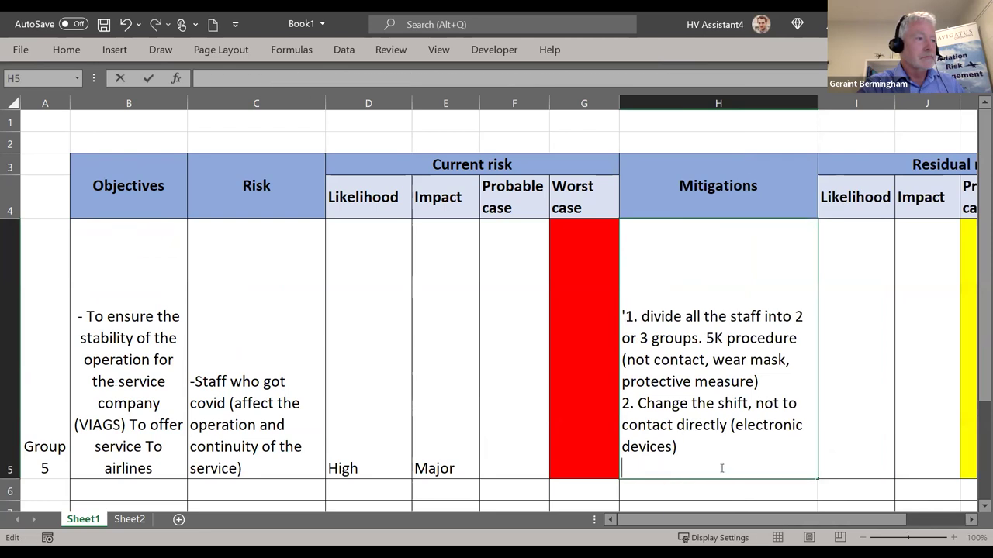
{"action": "type", "text": "3. Use the standby"}
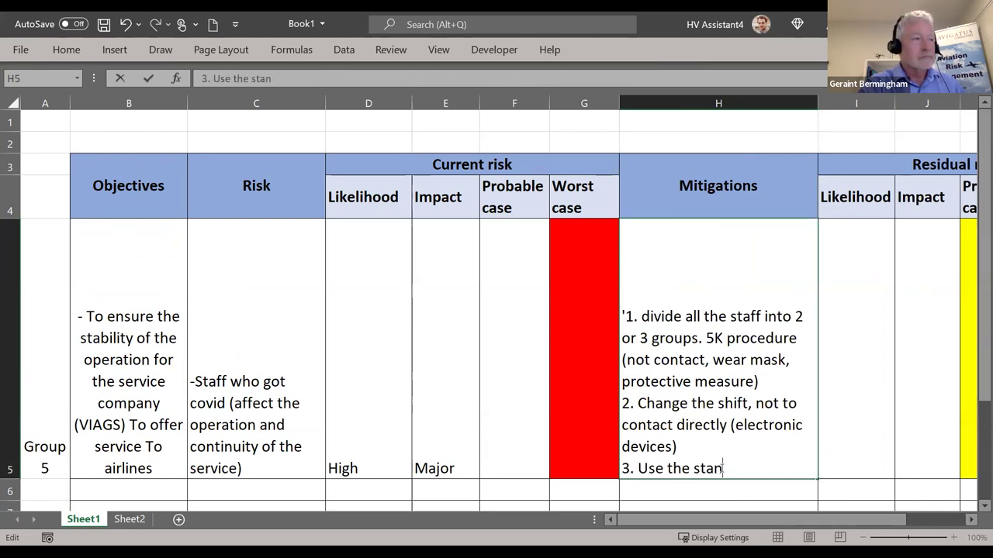
{"action": "key", "text": "BackSpace"}
{"action": "key", "text": "BackSpace"}
{"action": "type", "text": "-by team"}
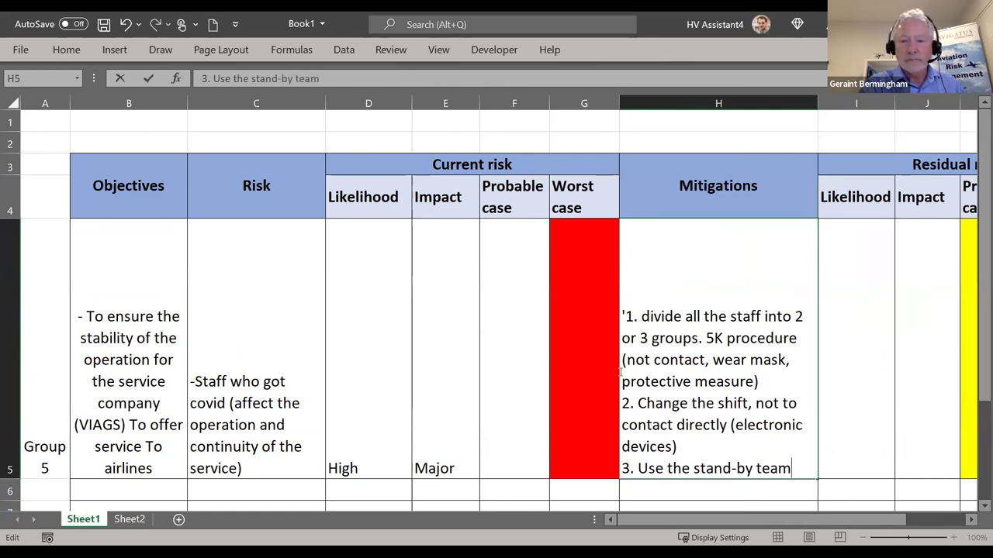
Narrow the Risk column C and widen the Mitigations column H further
{"action": "left_click", "coordinate": [310, 282]}
{"action": "left_click_drag", "start_coordinate": [283, 102], "coordinate": [284, 101]}
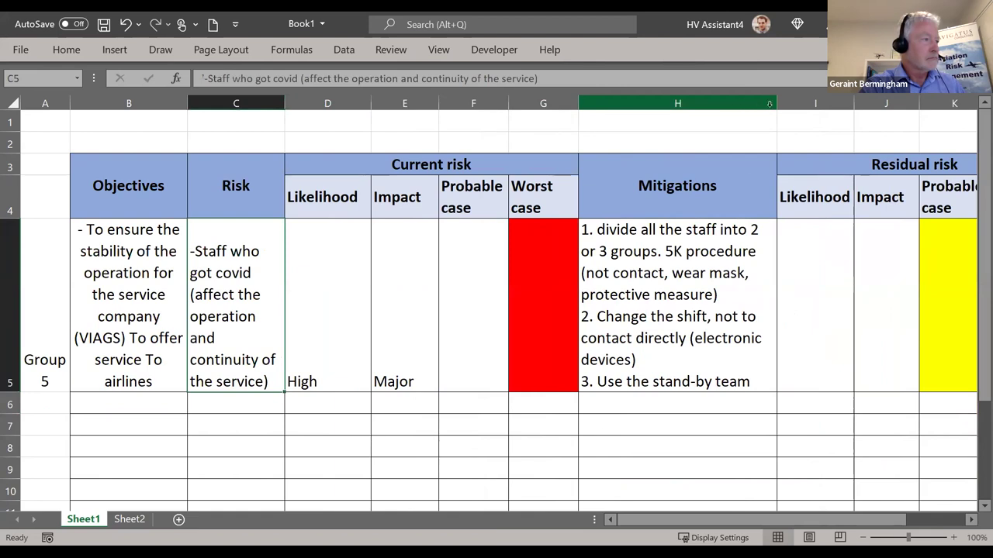
{"action": "left_click_drag", "start_coordinate": [776, 104], "coordinate": [831, 104]}
Extend the third mitigation in H5 with "(train so that they can understand the procedure fully)"
{"action": "double_click", "coordinate": [796, 376]}
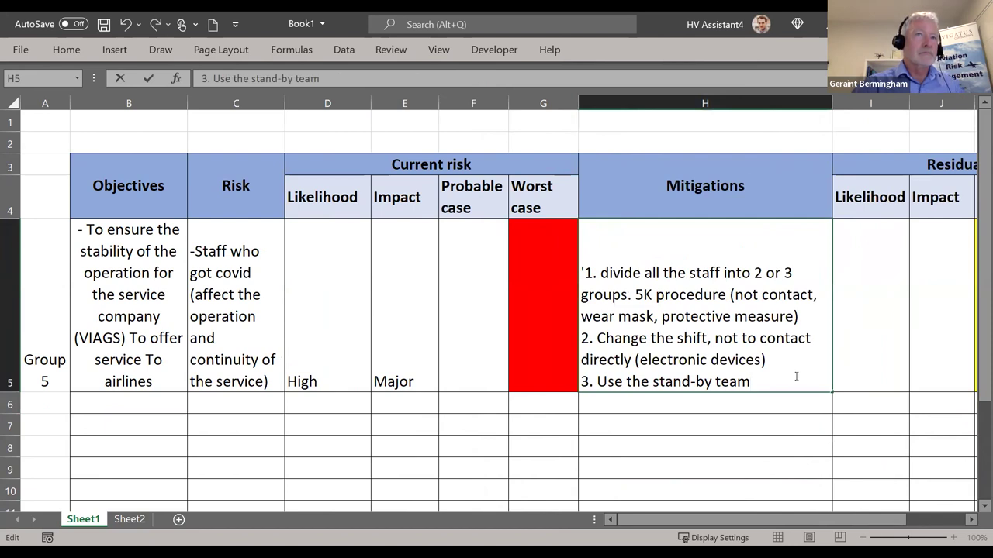
{"action": "type", "text": "a"}
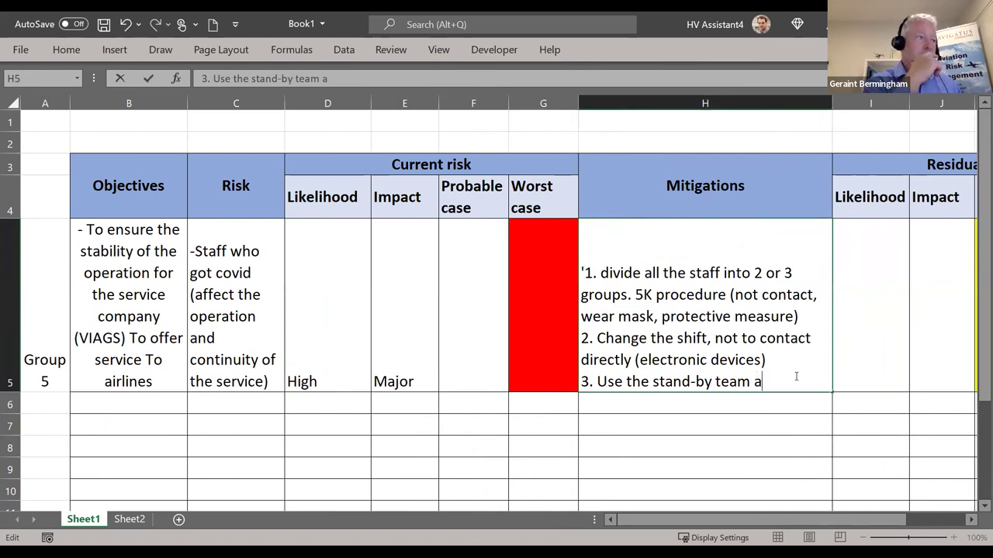
{"action": "type", "text": "("}
{"action": "key", "text": "BackSpace"}
{"action": "key", "text": "BackSpace"}
{"action": "type", "text": "(train so that "}
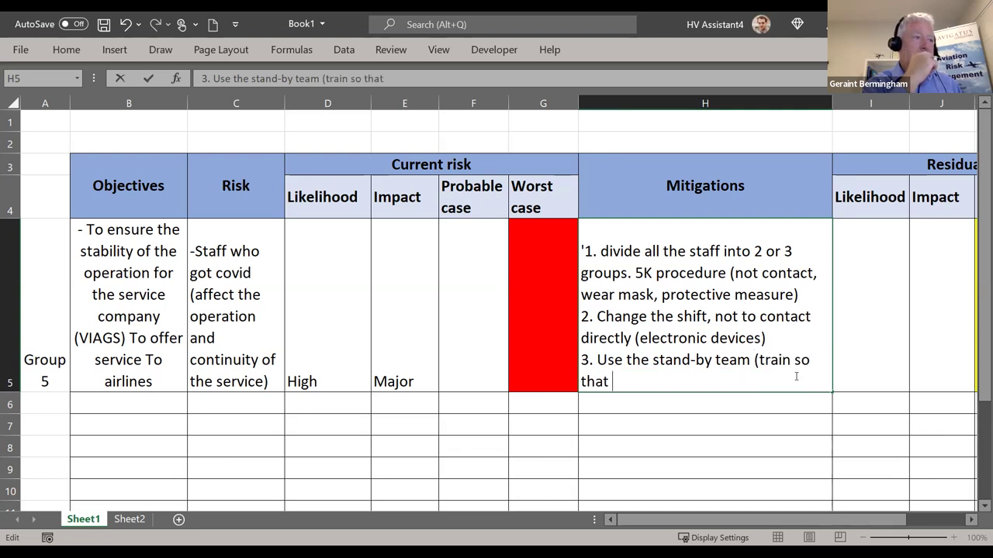
{"action": "type", "text": "they can "}
{"action": "type", "text": "understand"}
{"action": "type", "text": " the"}
{"action": "key", "text": "BackSpace"}
{"action": "type", "text": "he procedure ful"}
{"action": "key", "text": "BackSpace"}
{"action": "type", "text": "lu"}
{"action": "key", "text": "BackSpace"}
{"action": "type", "text": "y)"}
Begin a fourth mitigation on a new line in H5: "4. On-site measures (all the teams have to stay"
{"action": "key", "text": "alt+Return"}
{"action": "type", "text": "4. "}
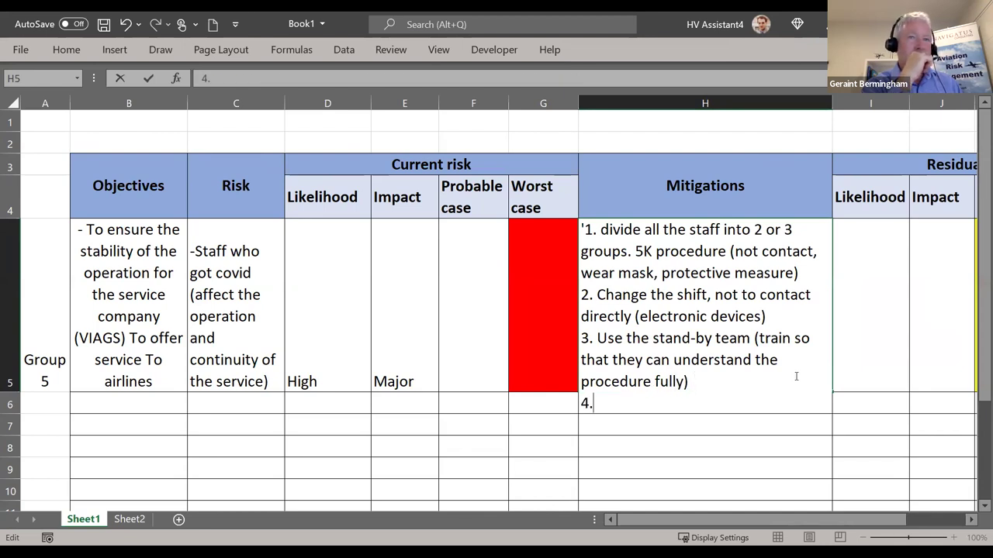
{"action": "type", "text": "On-site measure"}
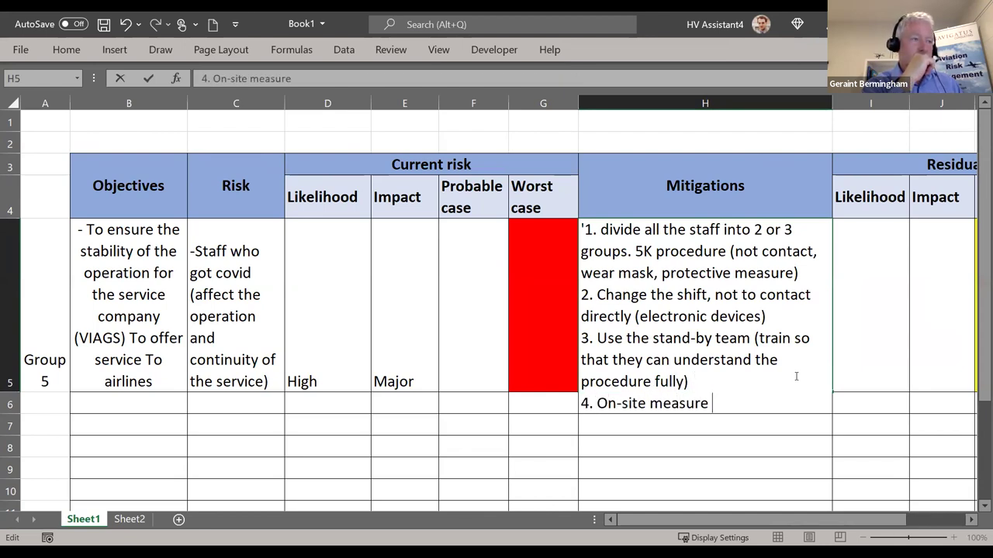
{"action": "key", "text": "BackSpace"}
{"action": "type", "text": "s (all the teams have to sta"}
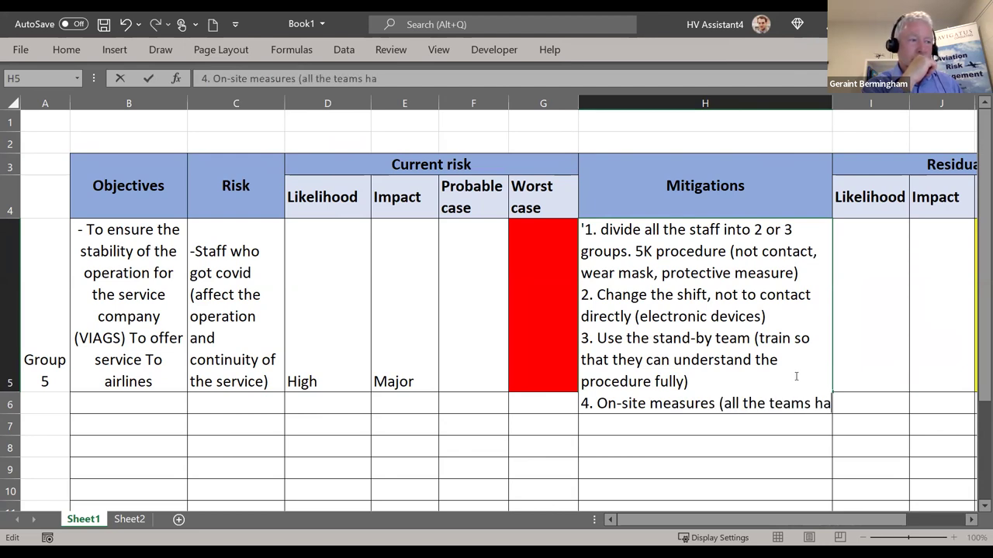
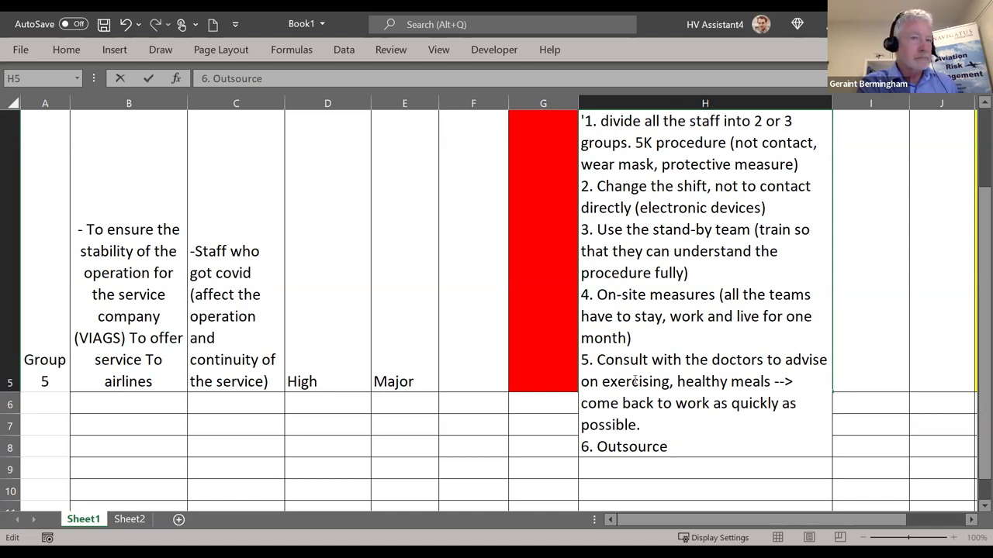
Add a seventh mitigation on a new line in H5: "7. Work with the airlines regarding the priority."
{"action": "key", "text": "alt+Return"}
{"action": "type", "text": "7. Wor"}
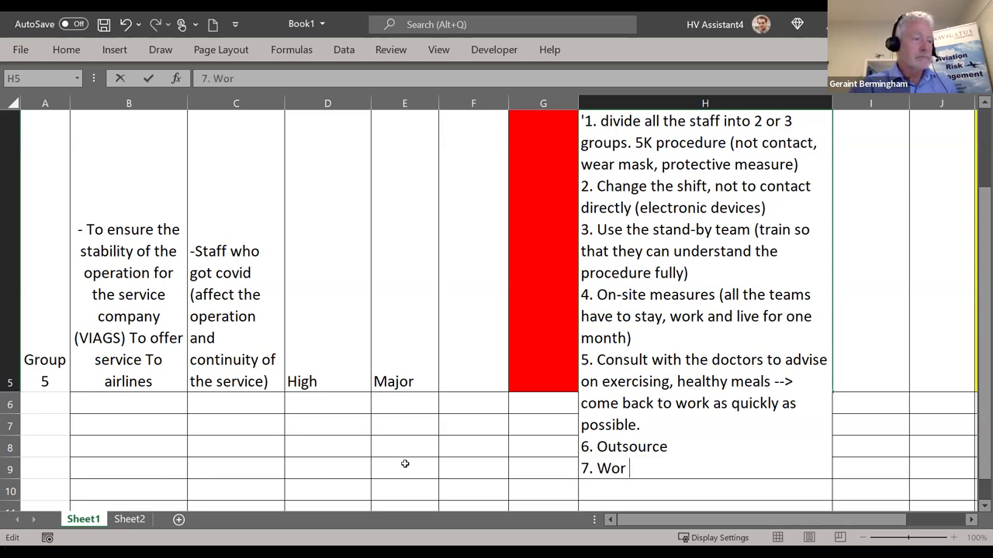
{"action": "type", "text": "k wi th the "}
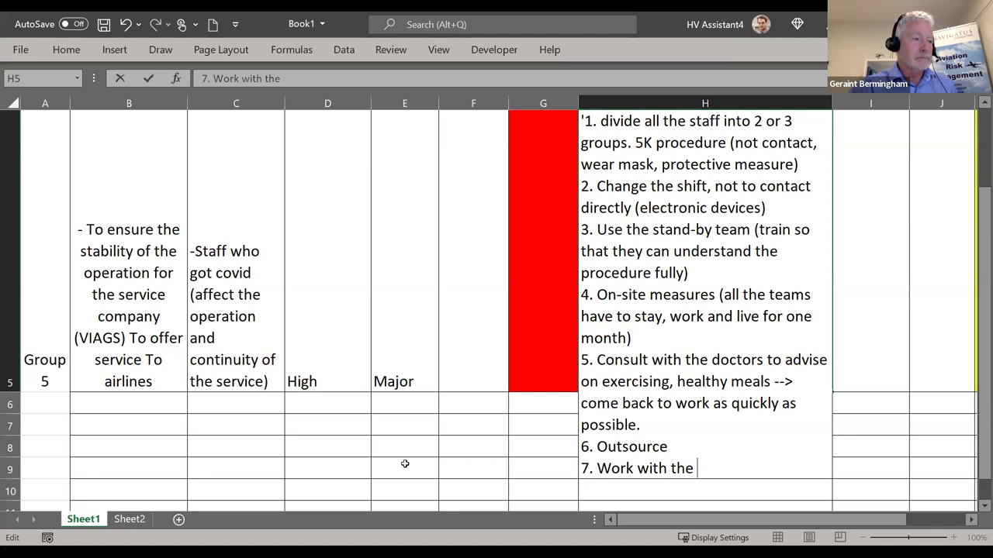
{"action": "type", "text": "airlines "}
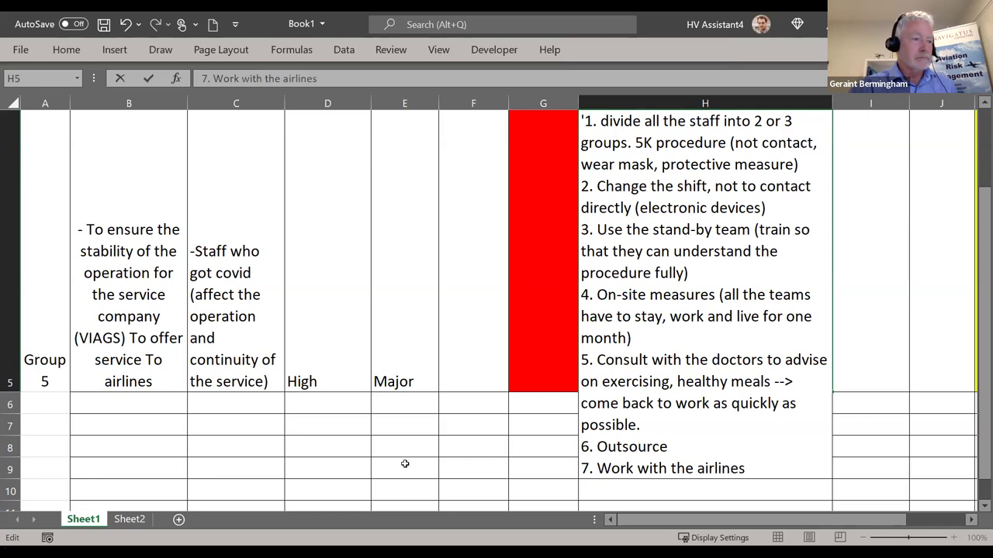
{"action": "type", "text": "regarding the priority."}
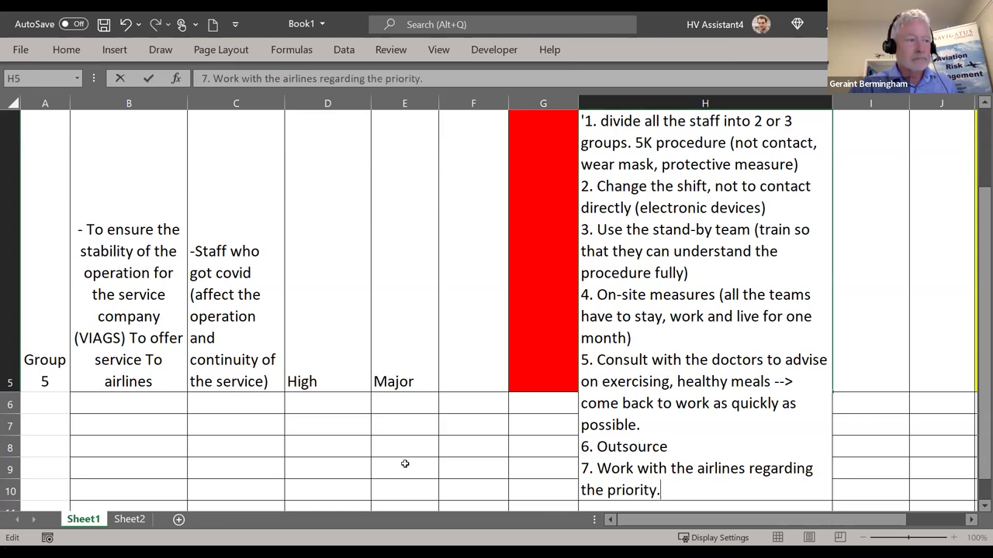
{"action": "key", "text": "Return"}
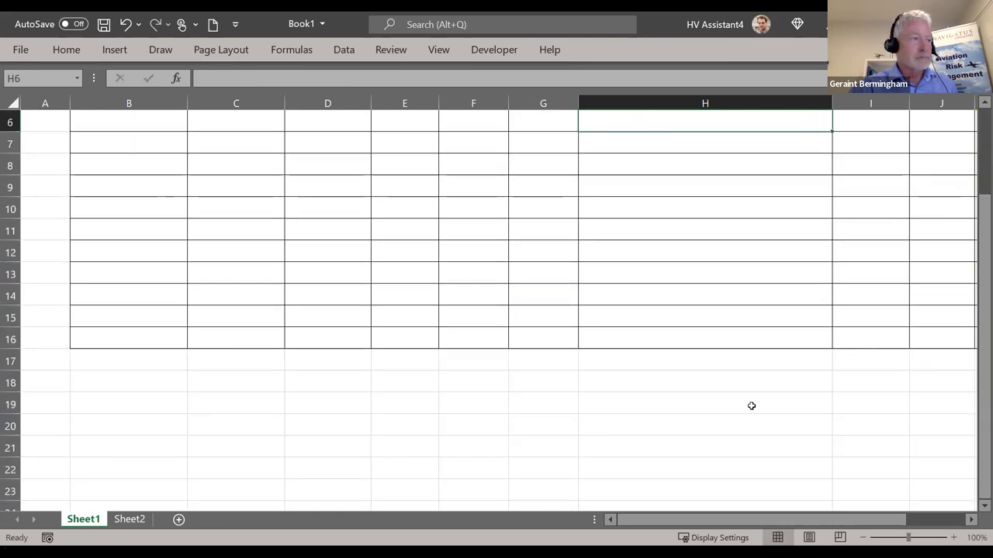
{"action": "scroll", "coordinate": [751, 405], "scroll_direction": "up", "scroll_amount": 3}
{"action": "scroll", "coordinate": [776, 400], "scroll_direction": "down", "scroll_amount": 1}
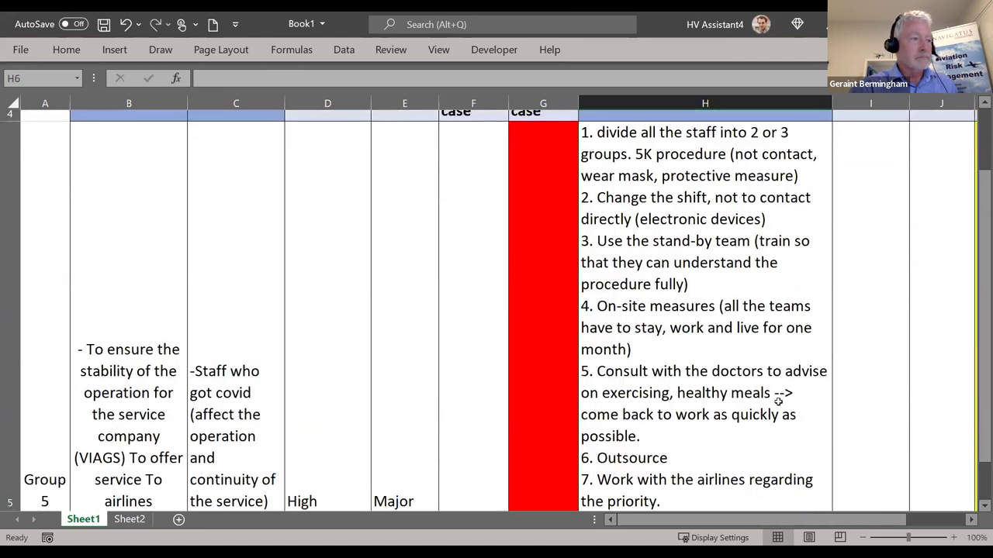
{"action": "scroll", "coordinate": [778, 399], "scroll_direction": "up", "scroll_amount": 1}
{"action": "left_click", "coordinate": [980, 504]}
{"action": "left_click", "coordinate": [981, 504]}
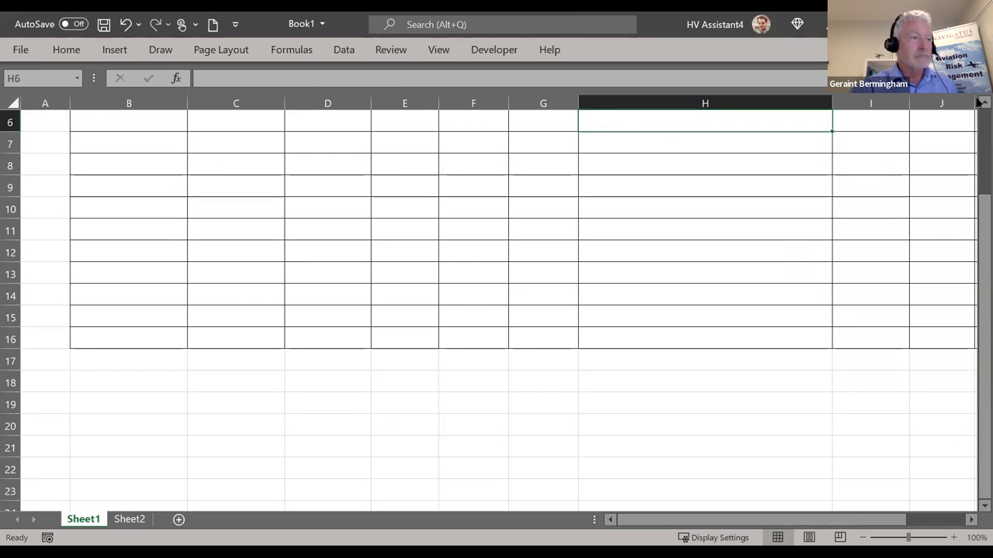
Narrow the objective column B and widen the Mitigations column H
{"action": "scroll", "coordinate": [979, 463], "scroll_direction": "up", "scroll_amount": 1}
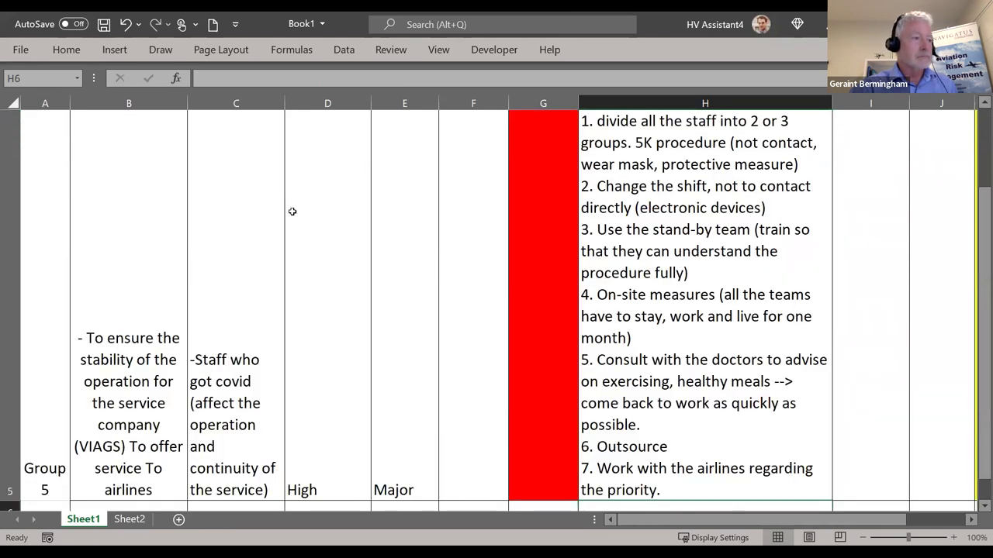
{"action": "left_click_drag", "start_coordinate": [190, 96], "coordinate": [152, 98]}
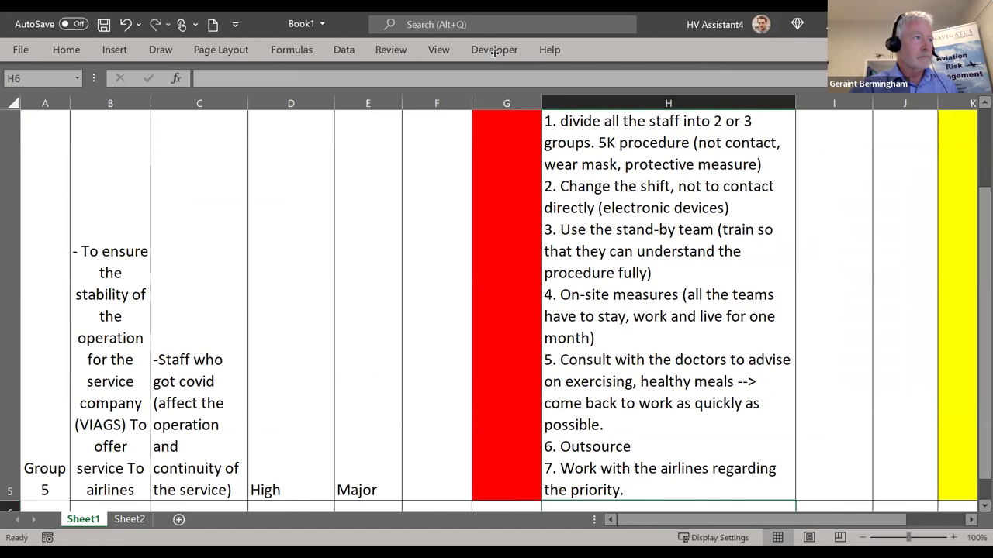
{"action": "left_click_drag", "start_coordinate": [795, 103], "coordinate": [845, 104]}
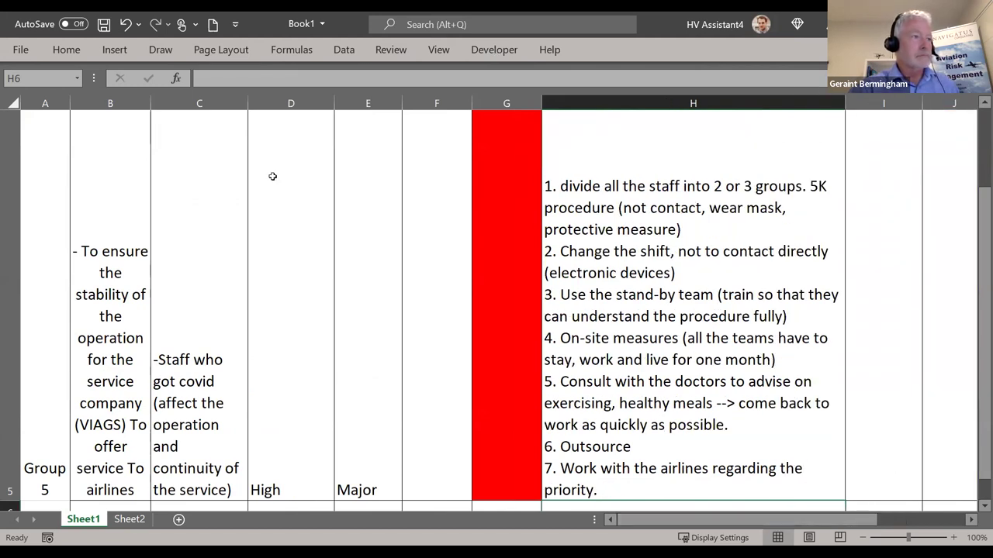
Align the contents of every cell in the sheet to the top
{"action": "left_click", "coordinate": [9, 101]}
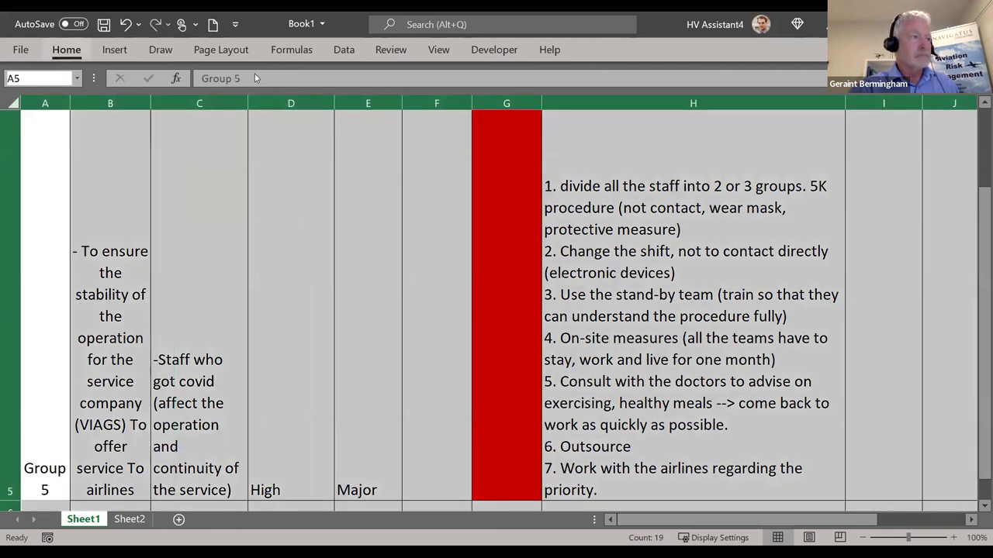
{"action": "left_click", "coordinate": [66, 49]}
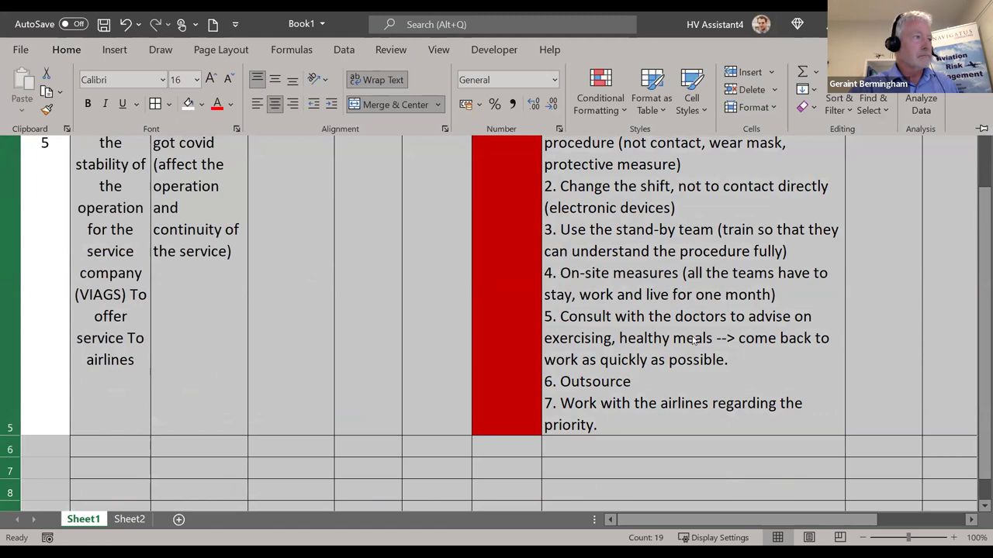
{"action": "left_click", "coordinate": [794, 420]}
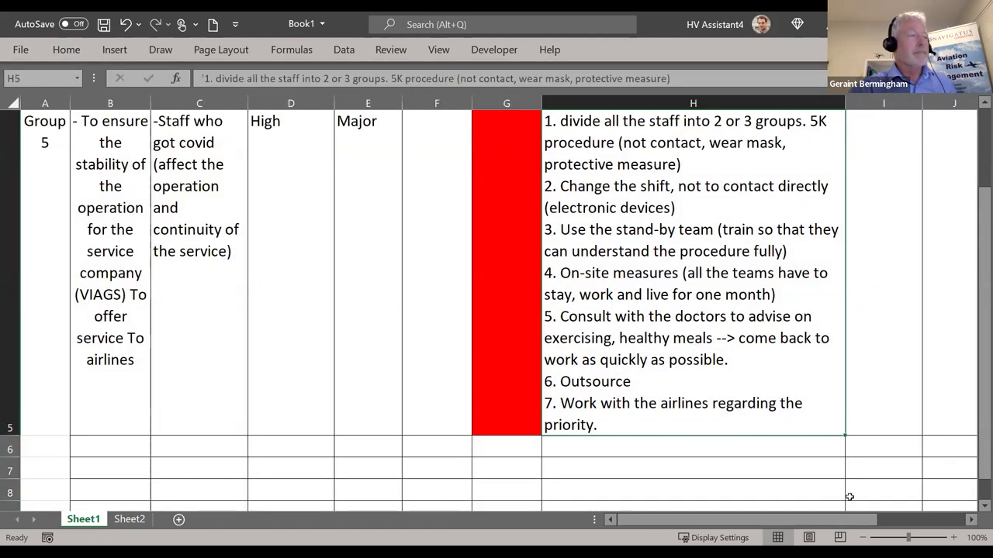
Add an eighth mitigation on a new line in H5: "8. Divide the priority of the given tasks."
{"action": "left_click", "coordinate": [970, 519]}
{"action": "left_click", "coordinate": [969, 520]}
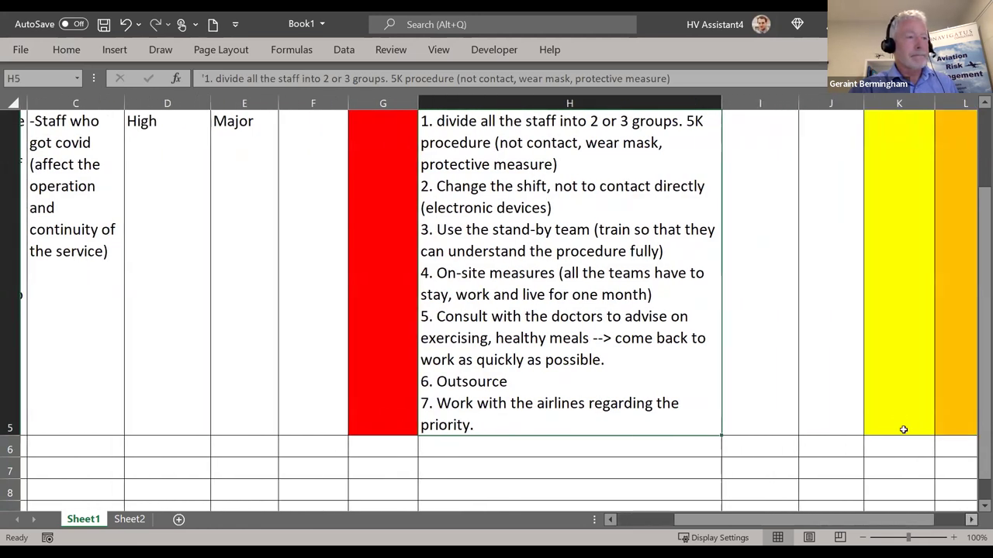
{"action": "scroll", "coordinate": [895, 405], "scroll_direction": "up", "scroll_amount": 1}
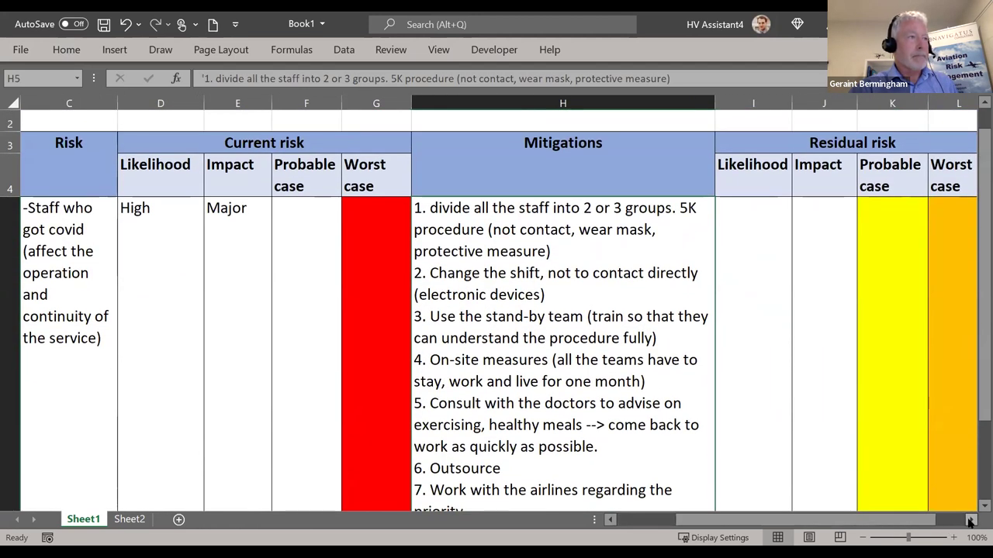
{"action": "left_click", "coordinate": [970, 520]}
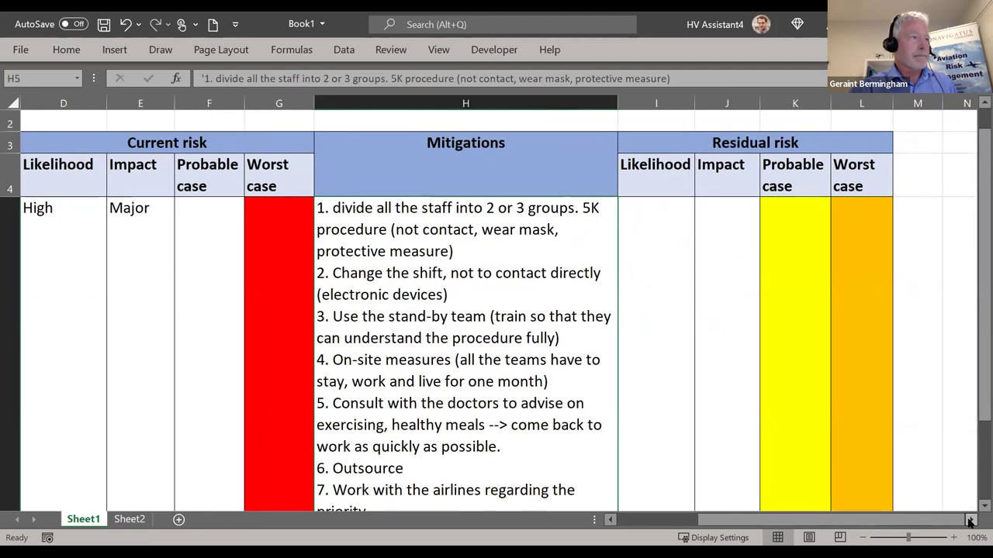
{"action": "scroll", "coordinate": [589, 357], "scroll_direction": "down", "scroll_amount": 1}
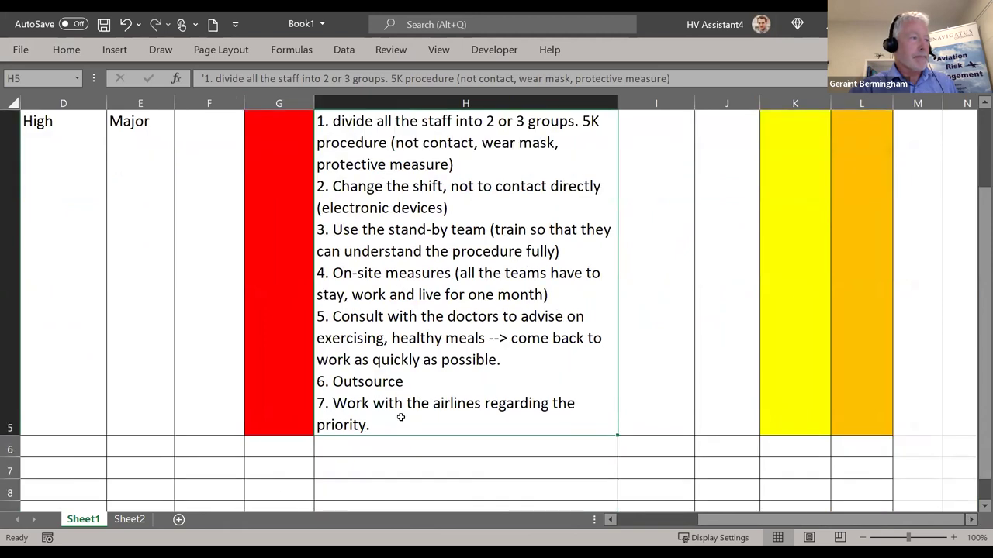
{"action": "double_click", "coordinate": [405, 419]}
{"action": "key", "text": "alt+Return"}
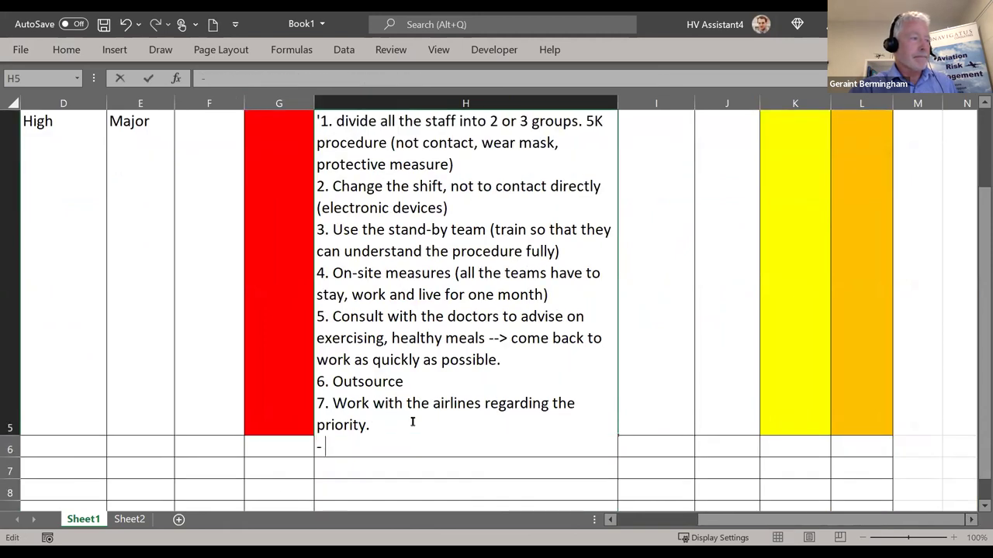
{"action": "type", "text": "8. "}
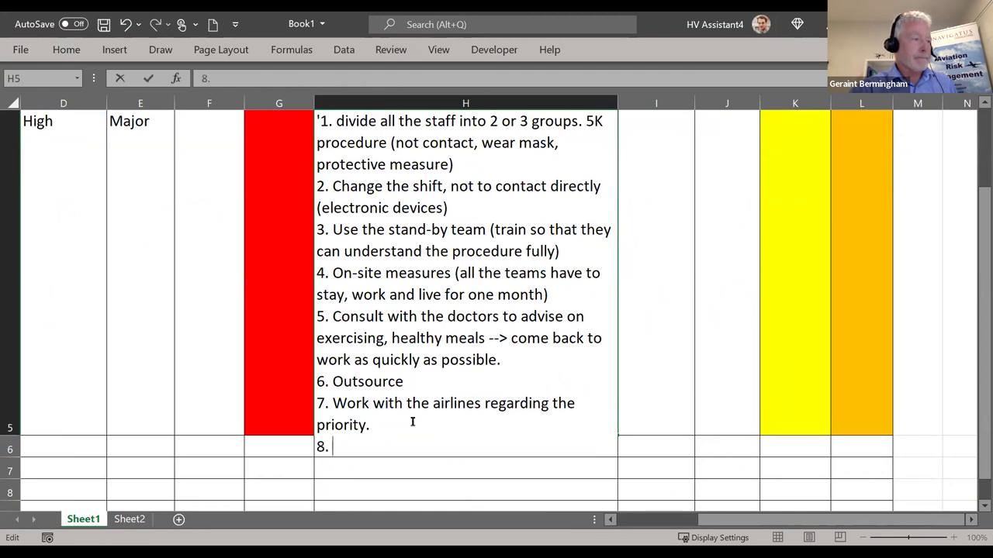
{"action": "type", "text": "Divide"}
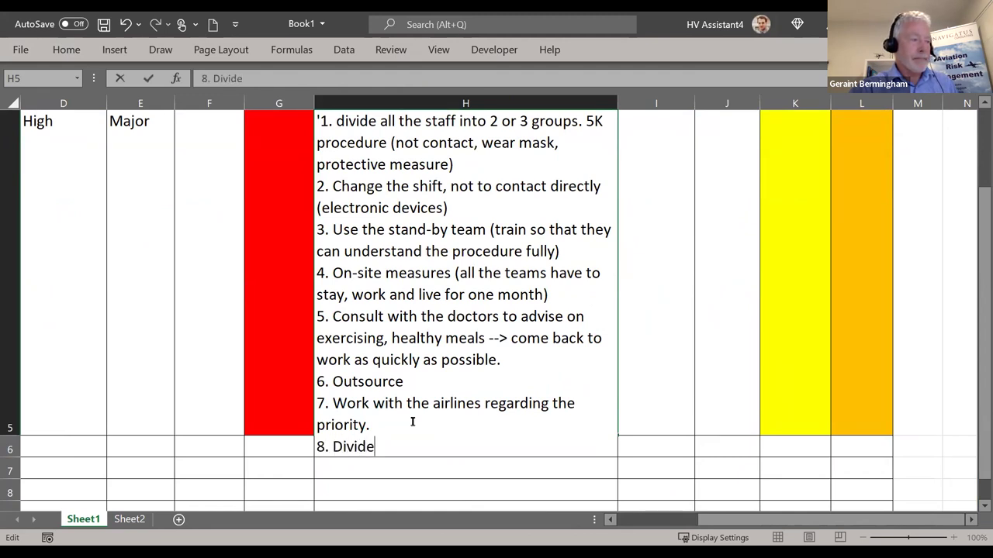
{"action": "type", "text": " the priorit"}
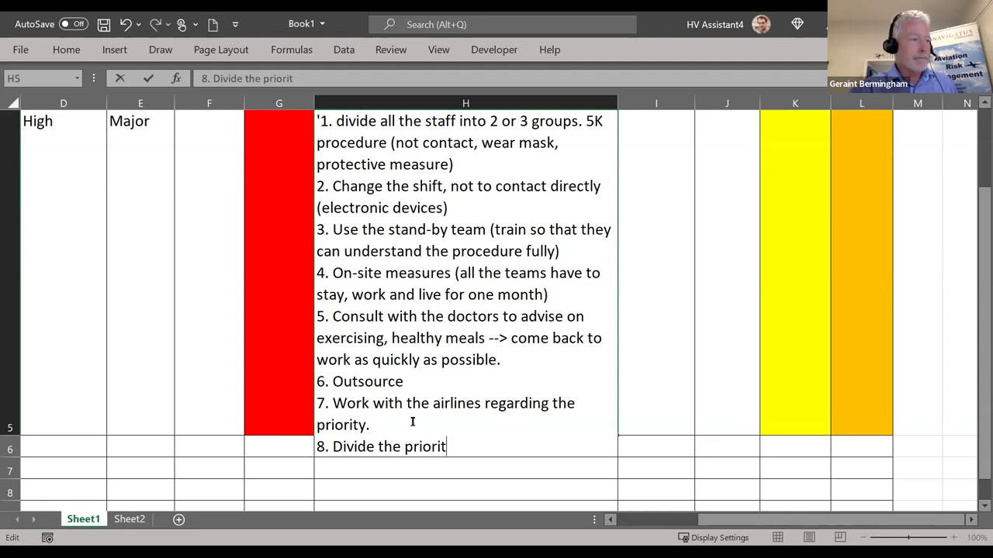
{"action": "type", "text": "y of the given ta"}
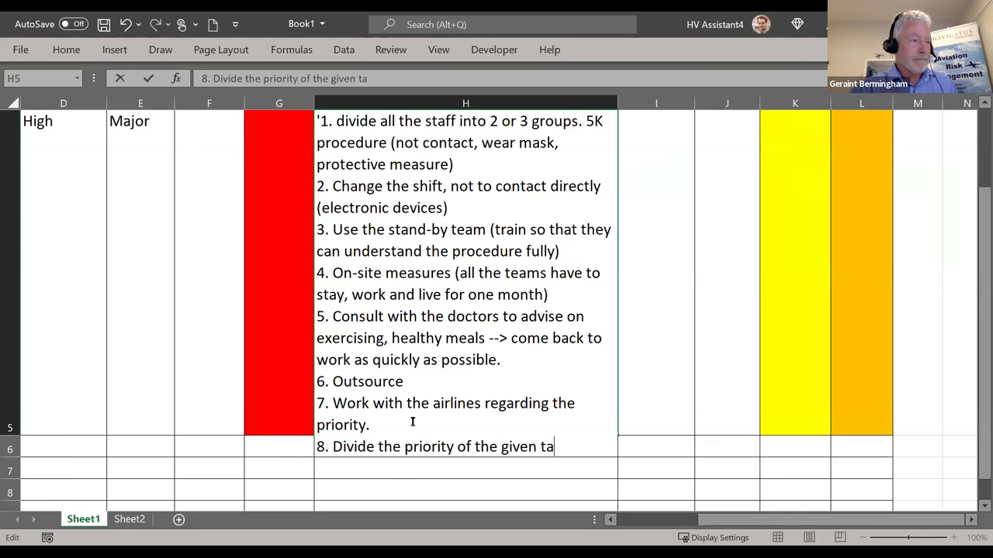
{"action": "type", "text": "sks."}
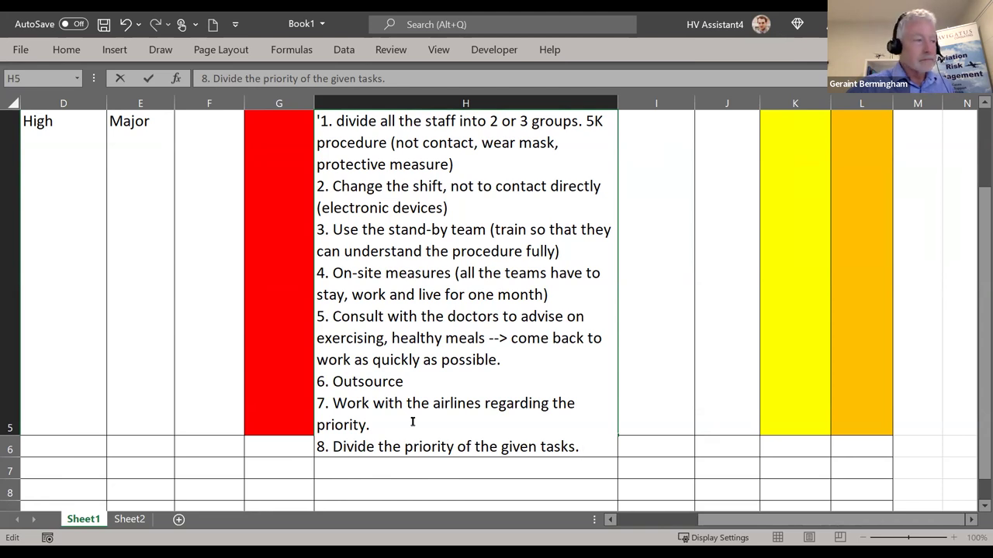
Add a ninth mitigation on a new line in H5: "9. For people who were infected, give them as much time to recover."
{"action": "key", "text": "alt+Return"}
{"action": "type", "text": "9. "}
{"action": "type", "text": "For peo"}
{"action": "type", "text": "ple"}
{"action": "key", "text": "BackSpace"}
{"action": "type", "text": "le who were infected"}
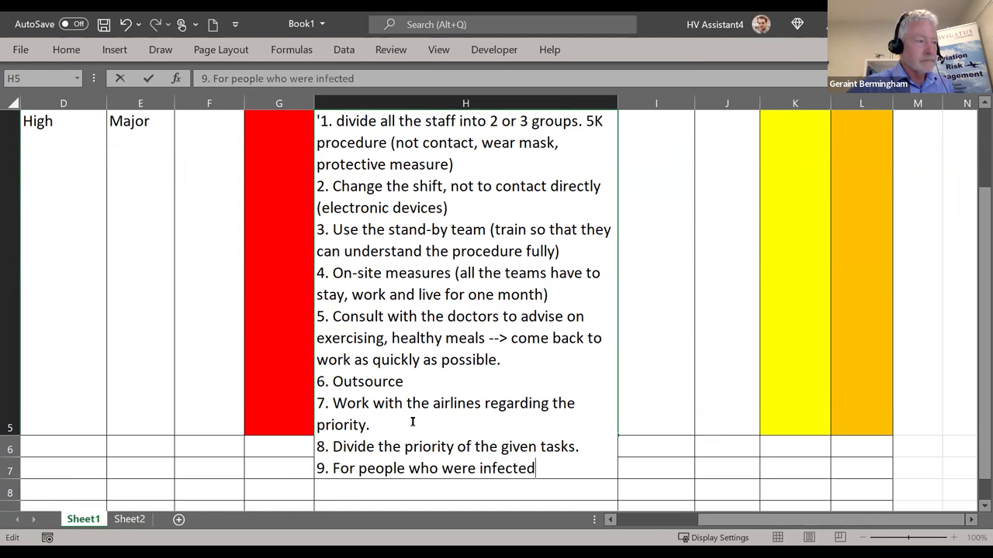
{"action": "type", "text": ", "}
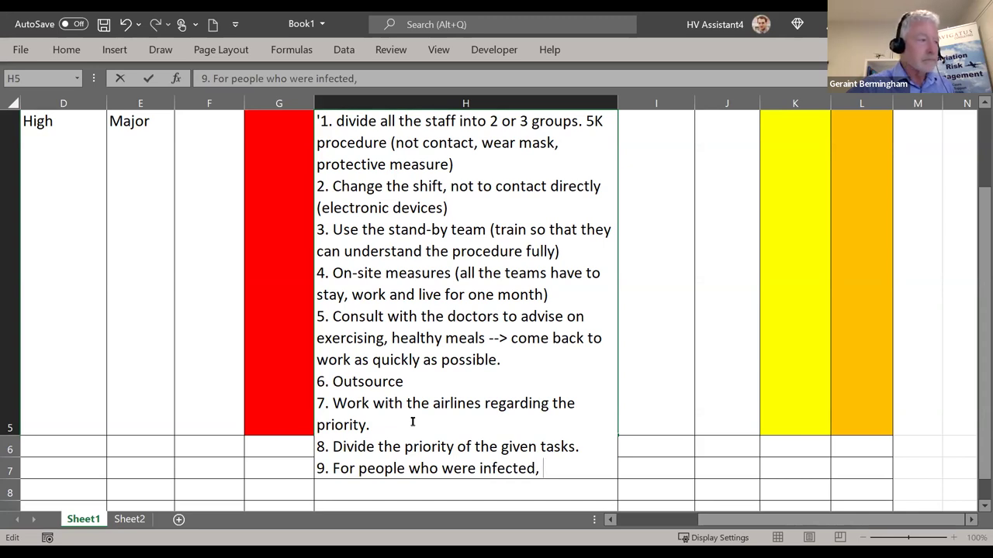
{"action": "type", "text": "give them as much time to recover."}
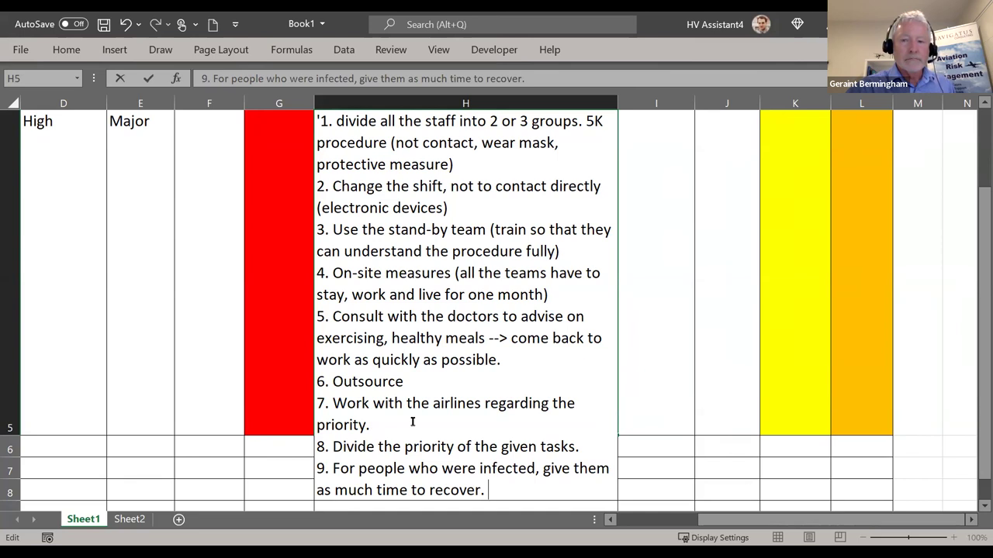
Extend the ninth mitigation in H5 with "High frequency = short term."
{"action": "type", "text": "High fre"}
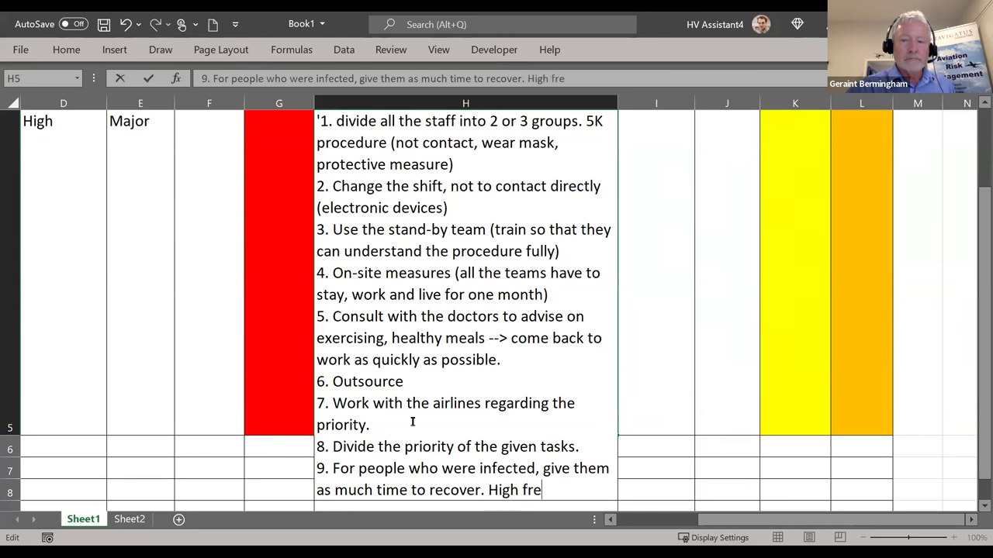
{"action": "type", "text": "quency ="}
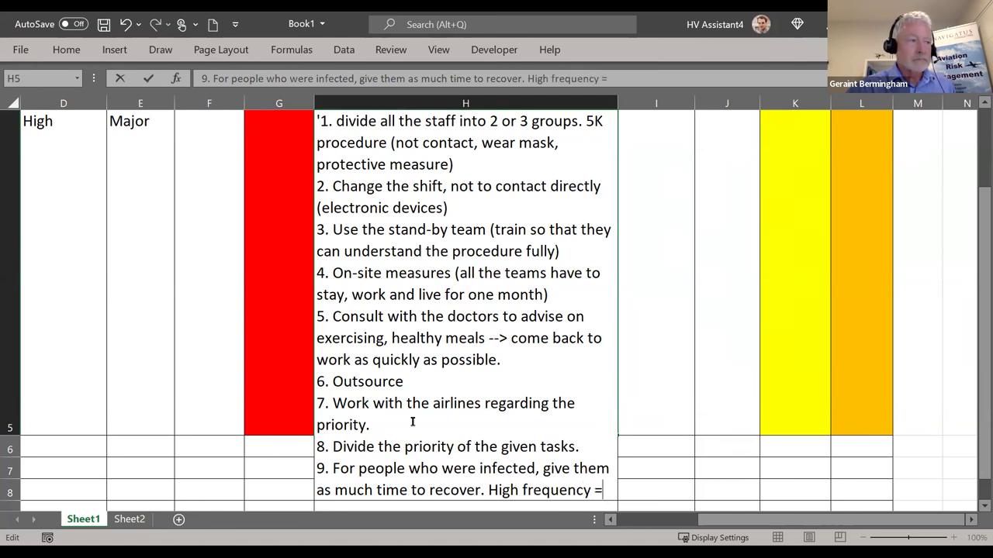
{"action": "type", "text": " short term"}
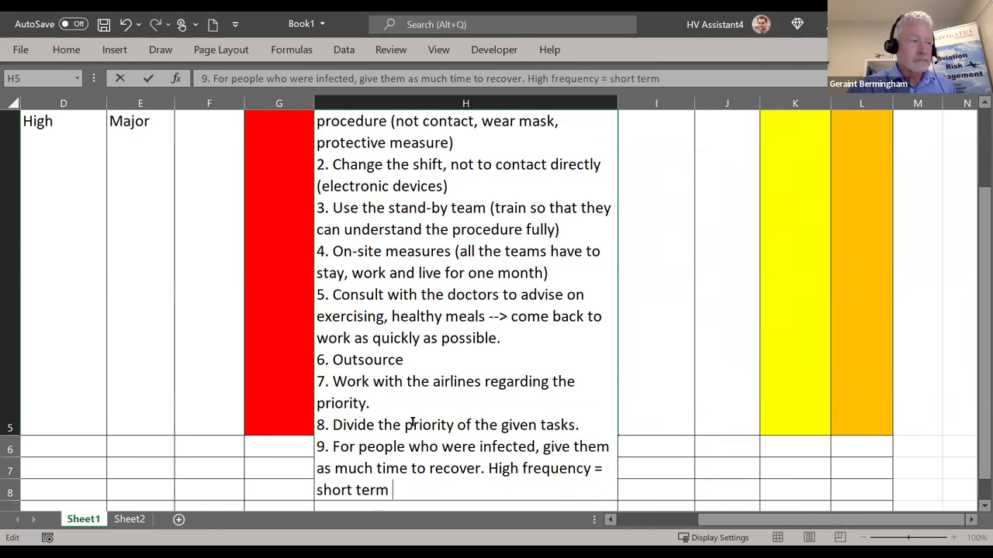
{"action": "type", "text": "."}
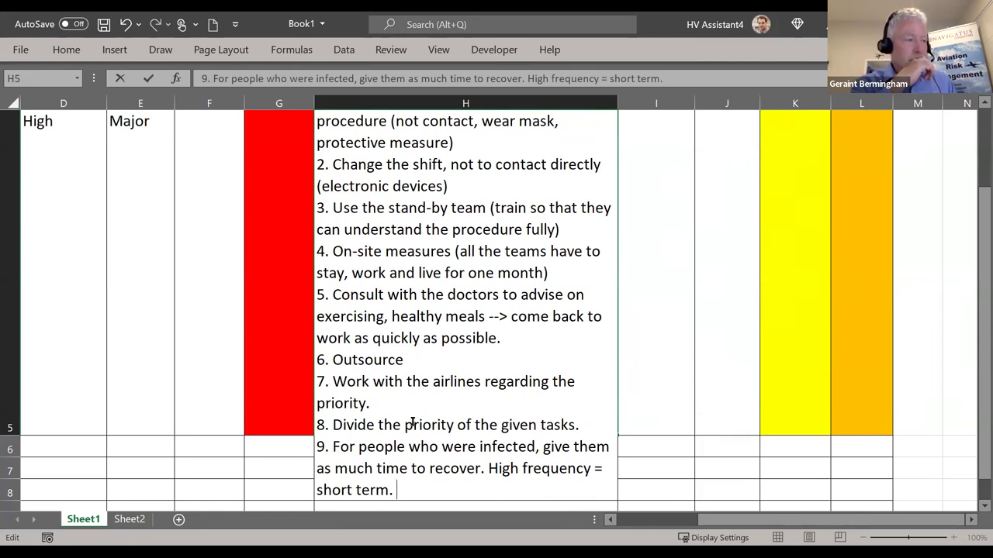
Add a tenth mitigation on a new line in H5, "10. Covid = unpredictable", and finish editing the cell
{"action": "key", "text": "alt+Return"}
{"action": "type", "text": "10."}
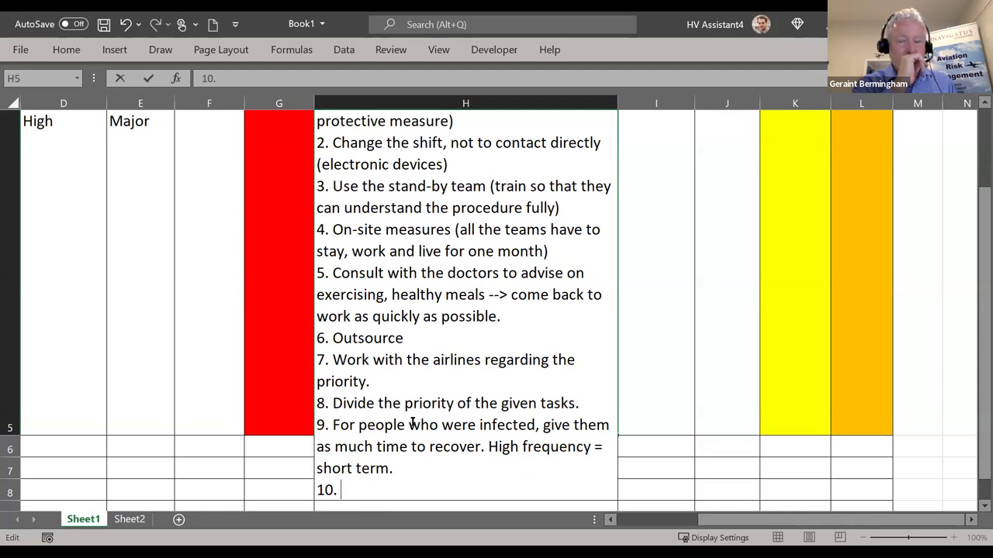
{"action": "type", "text": "Co"}
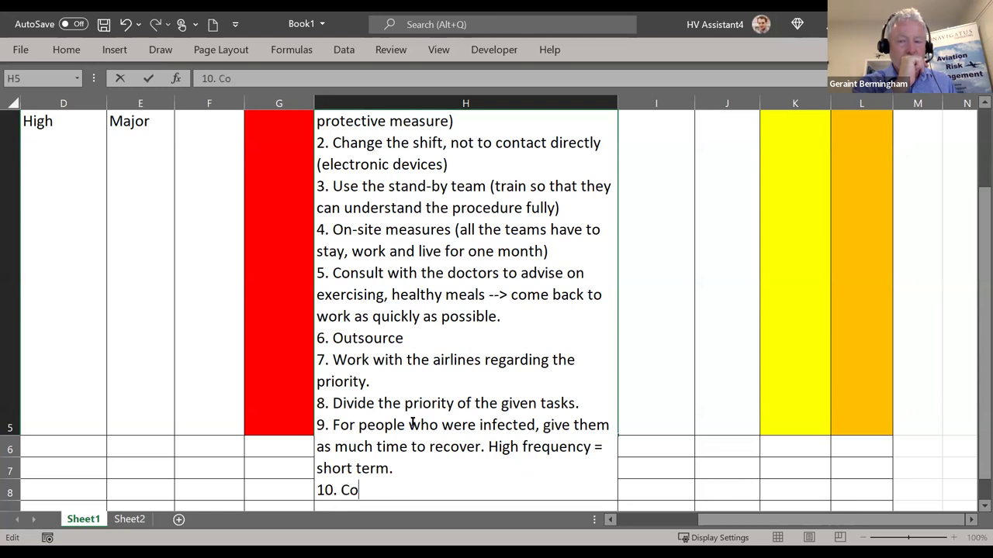
{"action": "type", "text": "vid = unpres"}
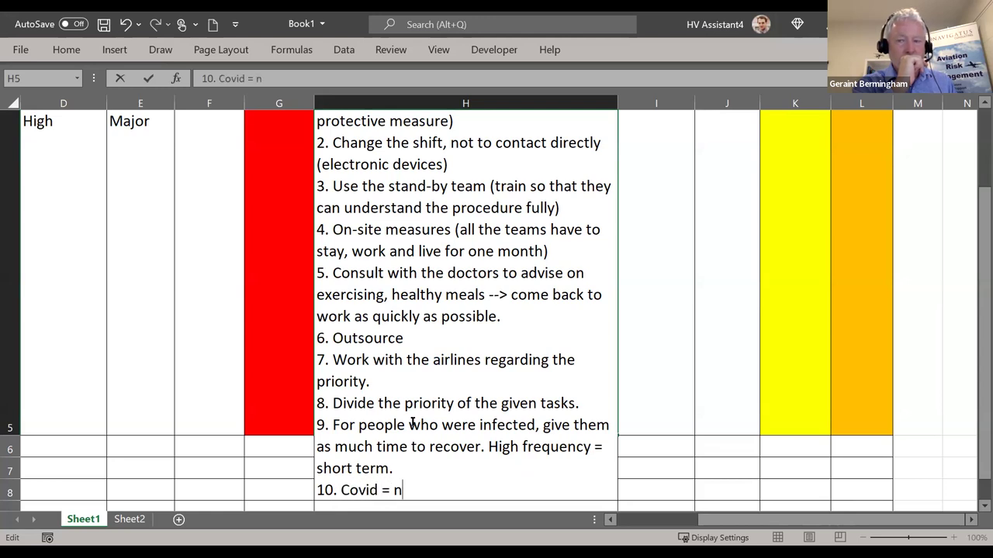
{"action": "key", "text": "BackSpace"}
{"action": "type", "text": "edictat"}
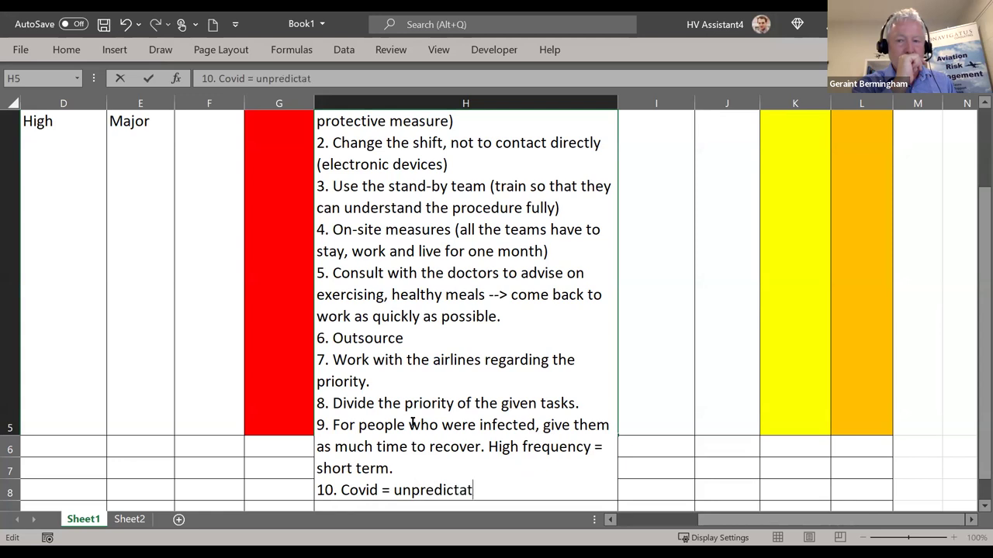
{"action": "key", "text": "BackSpace"}
{"action": "type", "text": "ble,"}
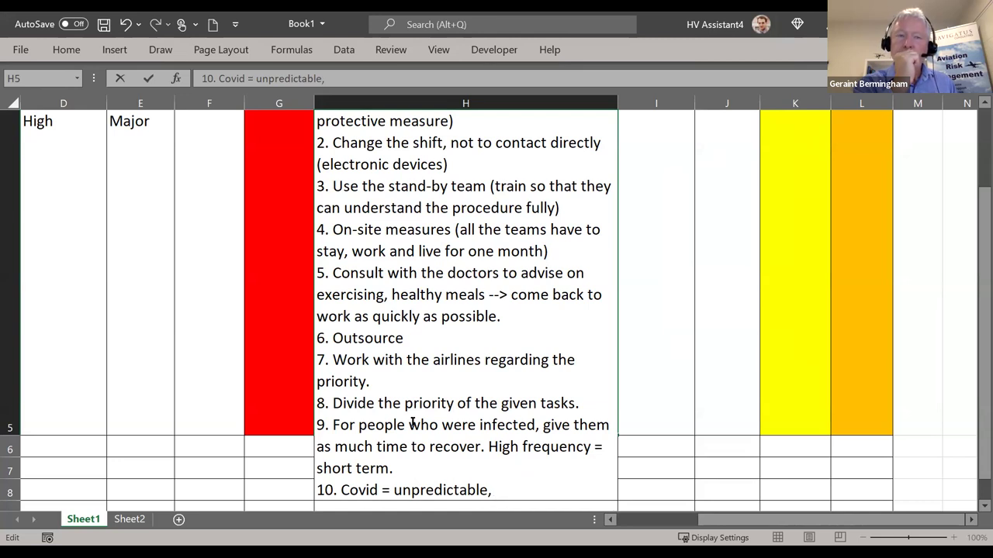
{"action": "type", "text": "we can"}
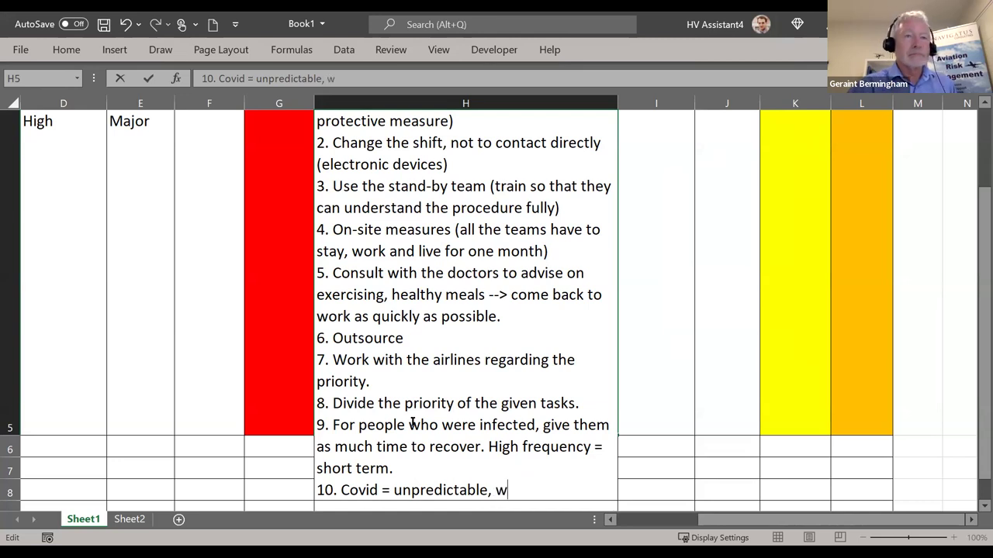
{"action": "key", "text": "BackSpace"}
{"action": "key", "text": "BackSpace"}
{"action": "key", "text": "BackSpace"}
{"action": "key", "text": "BackSpace"}
{"action": "key", "text": "BackSpace"}
{"action": "key", "text": "BackSpace"}
{"action": "key", "text": "BackSpace"}
{"action": "key", "text": "BackSpace"}
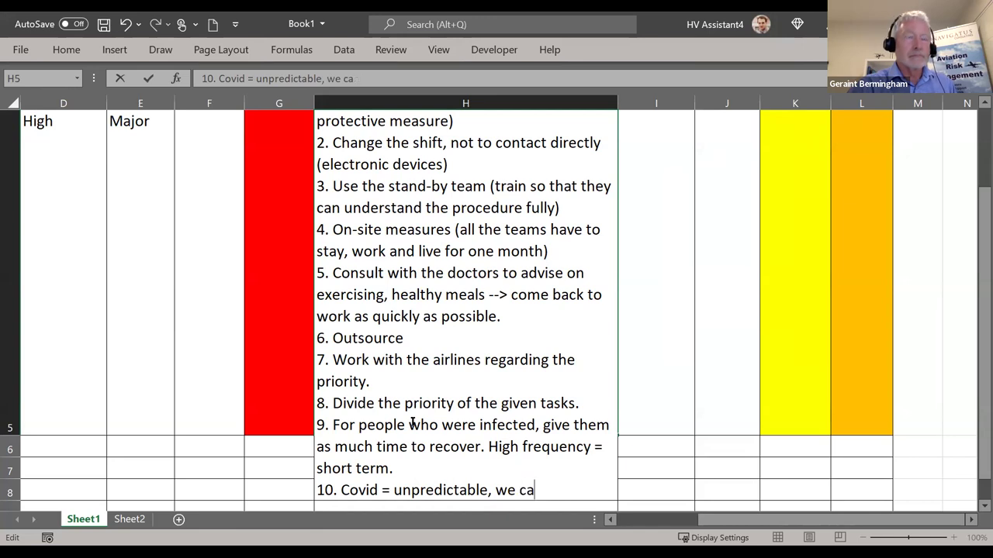
{"action": "key", "text": "Return"}
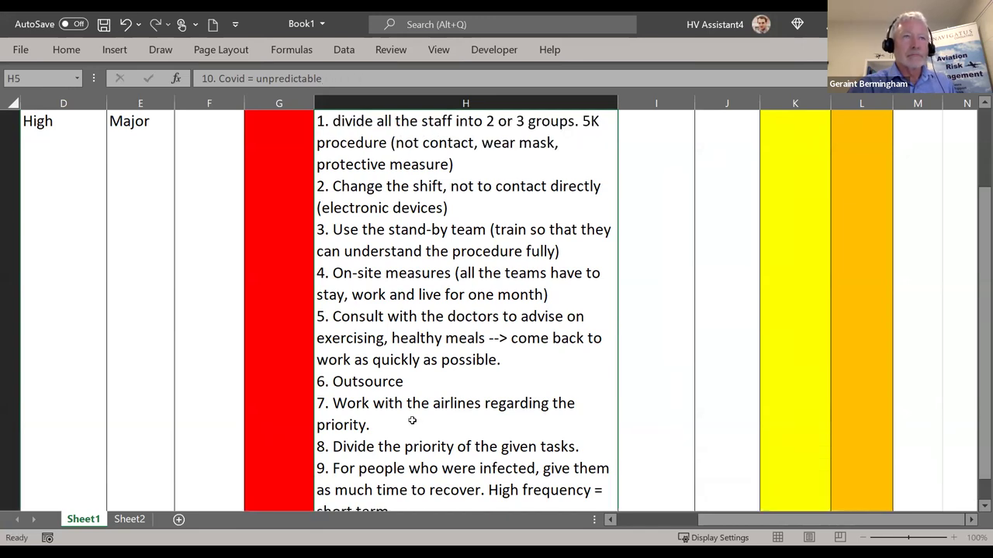
Delete the two empty rows above the table header
{"action": "scroll", "coordinate": [789, 292], "scroll_direction": "up", "scroll_amount": 3}
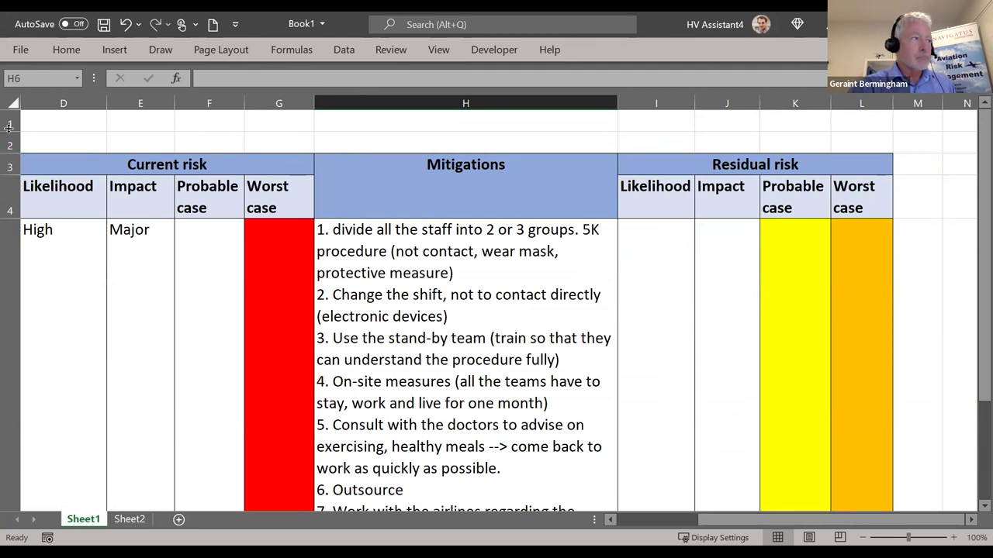
{"action": "left_click_drag", "start_coordinate": [11, 125], "coordinate": [62, 137]}
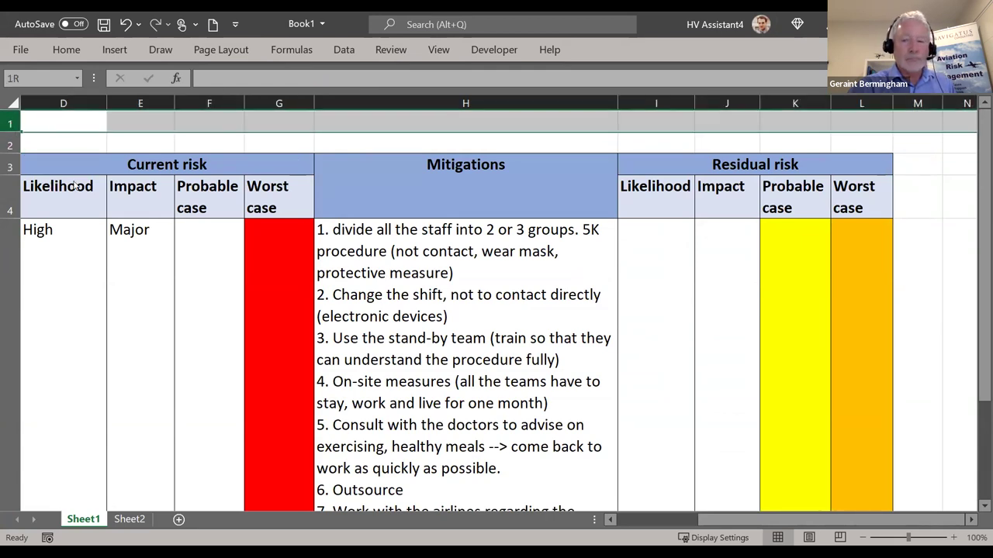
{"action": "right_click", "coordinate": [63, 135]}
{"action": "left_click", "coordinate": [106, 287]}
Freeze the two header rows above the Group 5 row and widen the Mitigations column (H)
{"action": "left_click", "coordinate": [10, 233]}
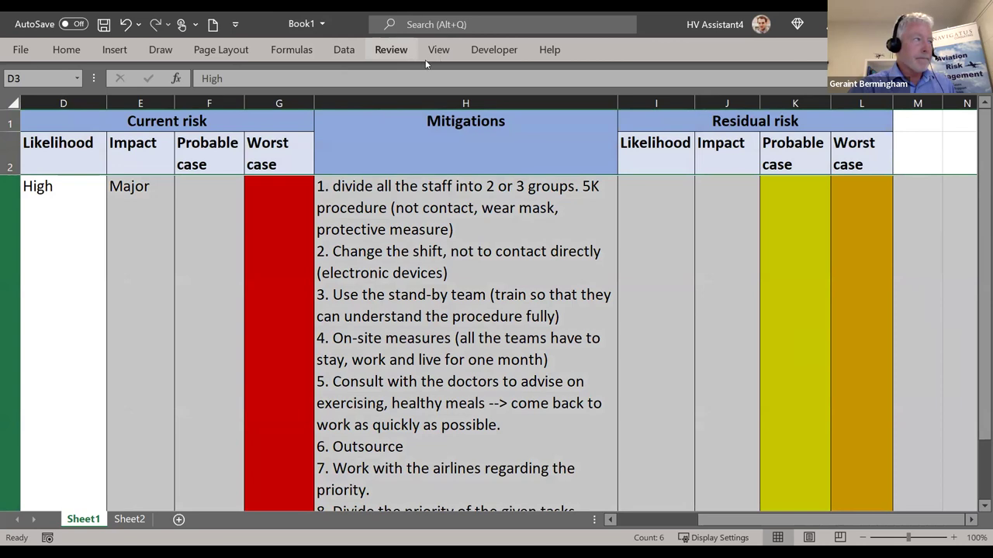
{"action": "left_click", "coordinate": [438, 49]}
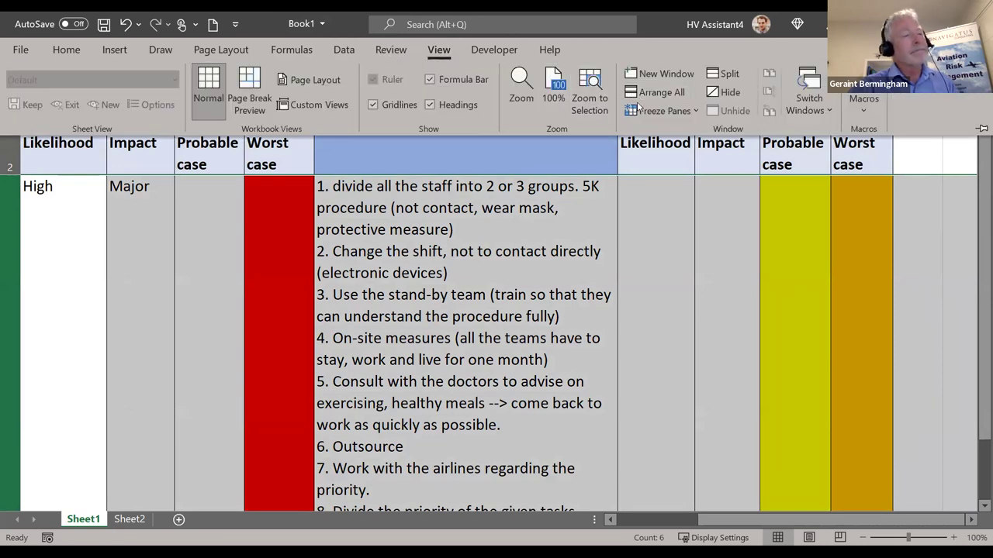
{"action": "left_click", "coordinate": [661, 111]}
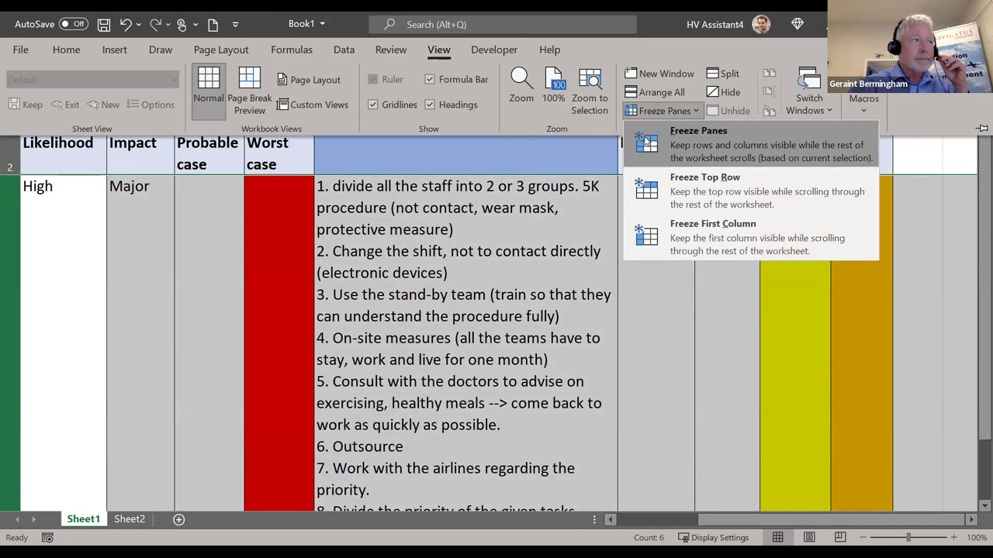
{"action": "left_click", "coordinate": [353, 255]}
{"action": "left_click", "coordinate": [407, 275]}
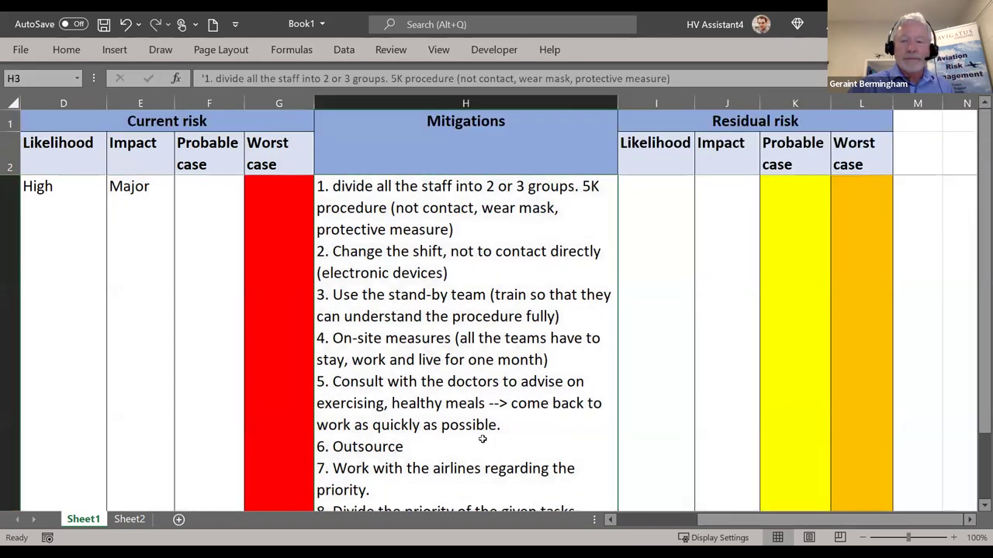
{"action": "scroll", "coordinate": [458, 391], "scroll_direction": "down", "scroll_amount": 1}
{"action": "scroll", "coordinate": [459, 392], "scroll_direction": "up", "scroll_amount": 2}
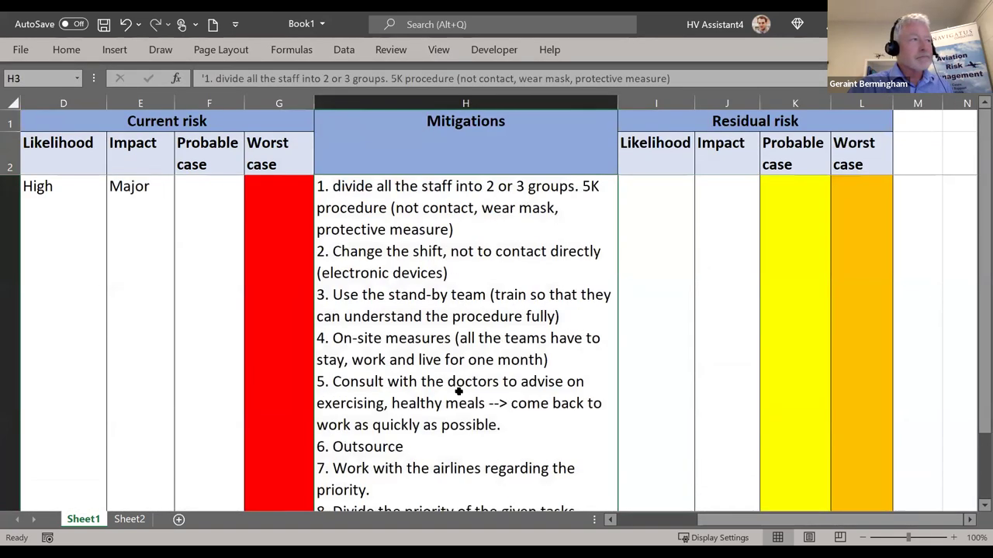
{"action": "left_click_drag", "start_coordinate": [617, 102], "coordinate": [671, 102]}
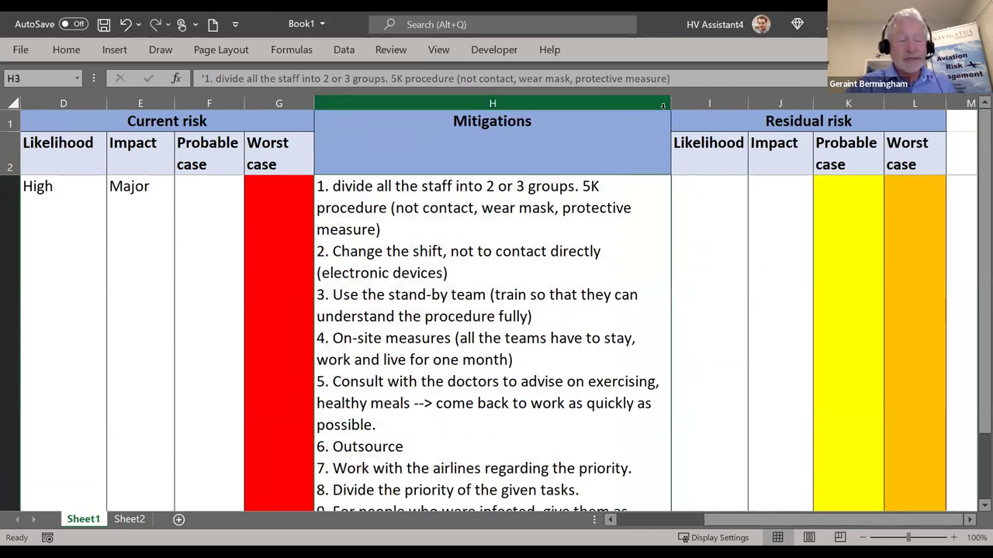
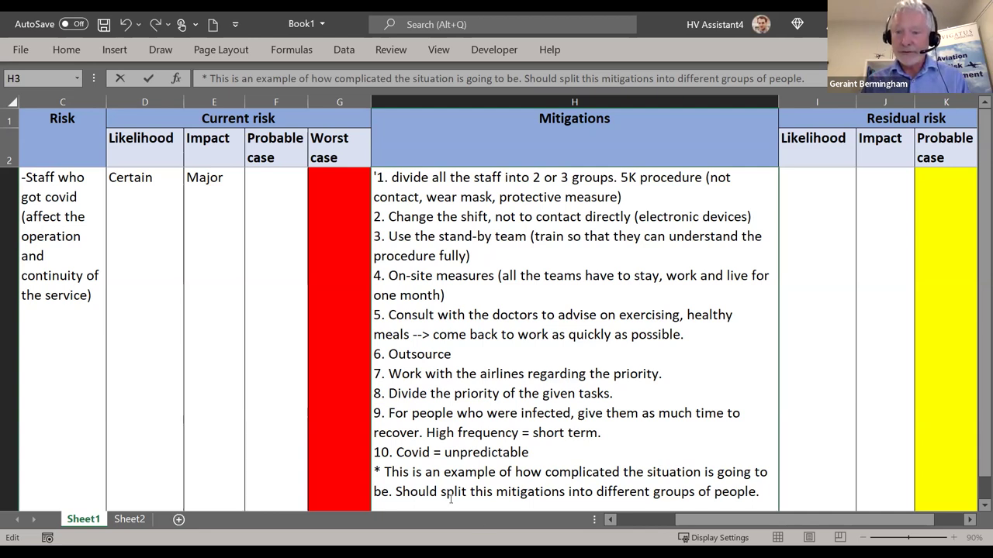
Insert "and maybe that airlines can work together to solve this problem" after "going to be" in the H3 note and finish editing the cell
{"action": "left_click", "coordinate": [390, 492]}
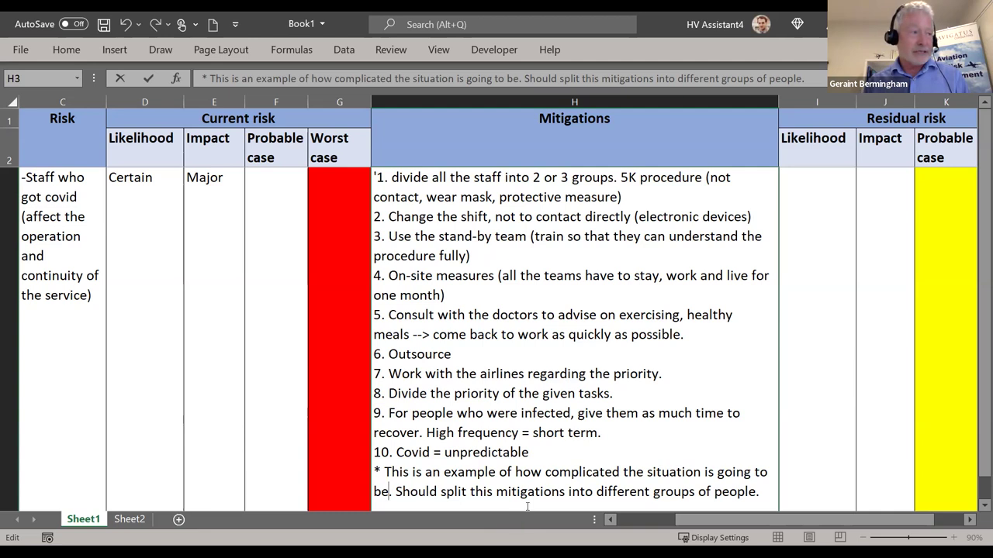
{"action": "type", "text": "and maybe"}
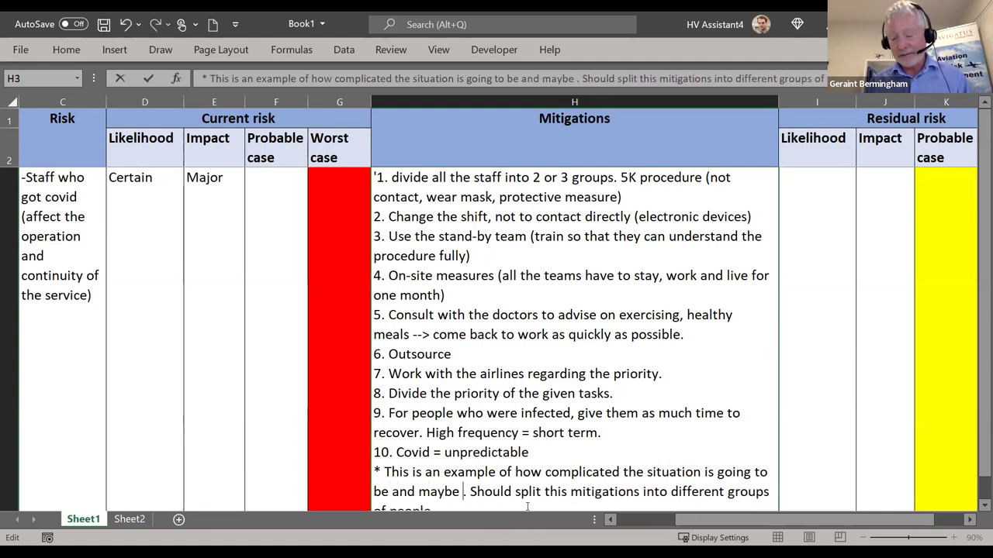
{"action": "left_click", "coordinate": [527, 507]}
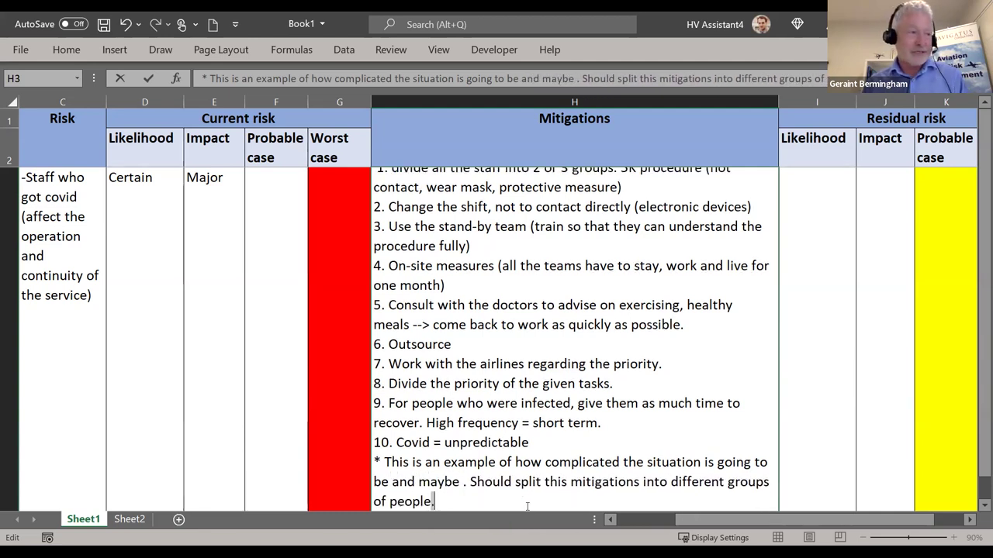
{"action": "left_click", "coordinate": [458, 479]}
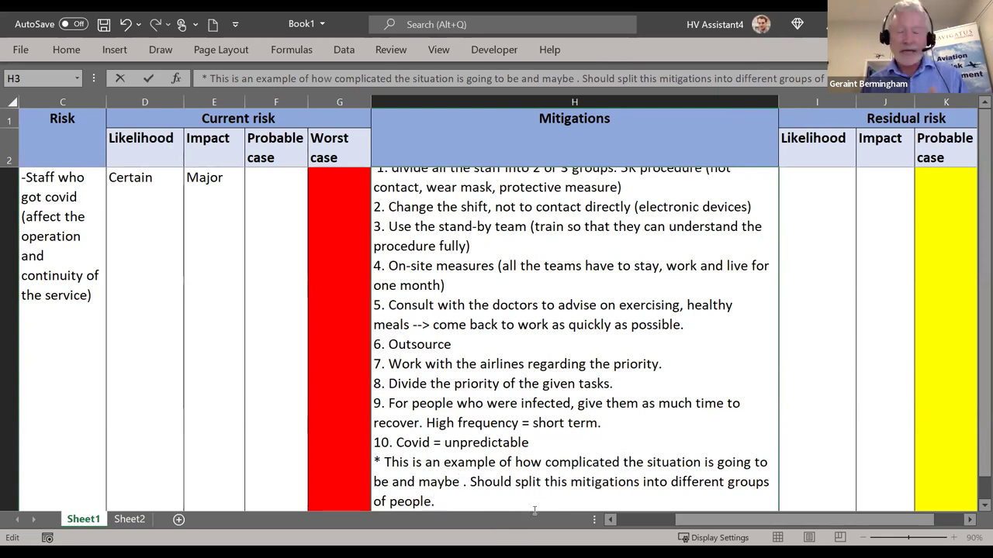
{"action": "type", "text": "that "}
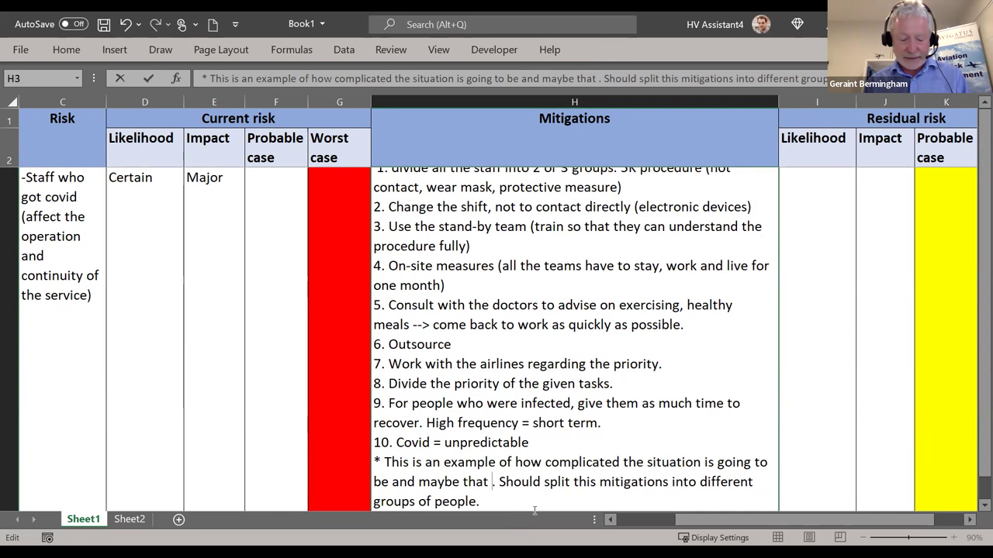
{"action": "type", "text": "airlines can work together to solve this probl"}
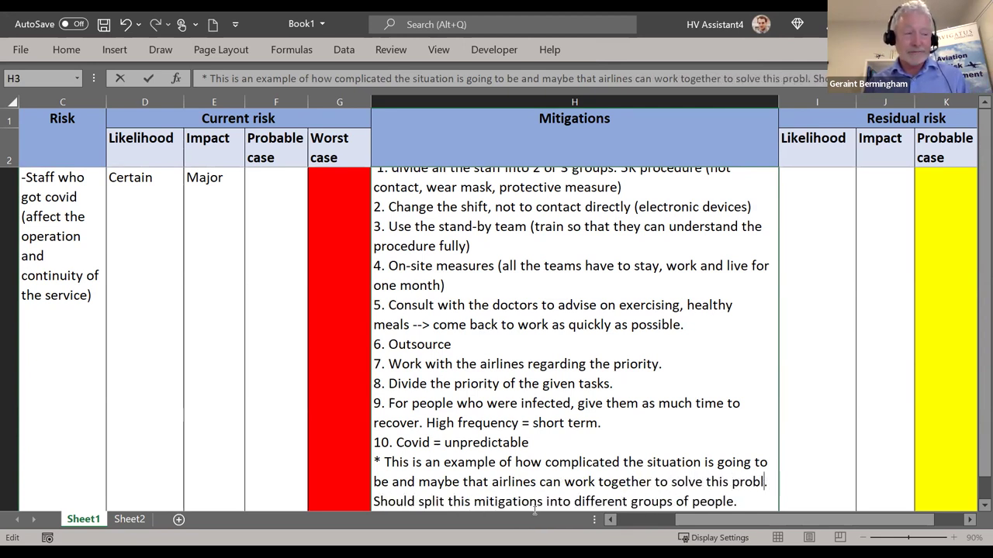
{"action": "type", "text": "em"}
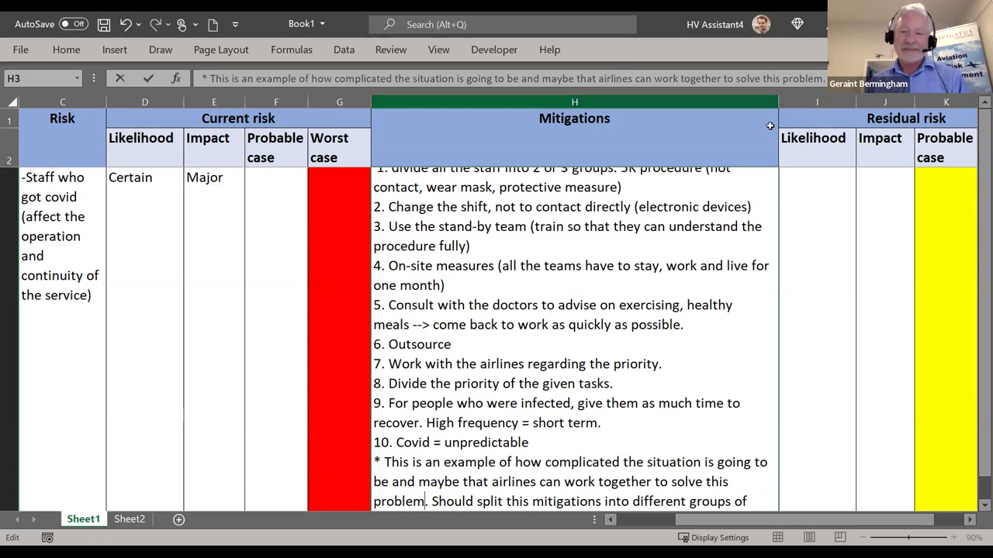
{"action": "left_click", "coordinate": [724, 227]}
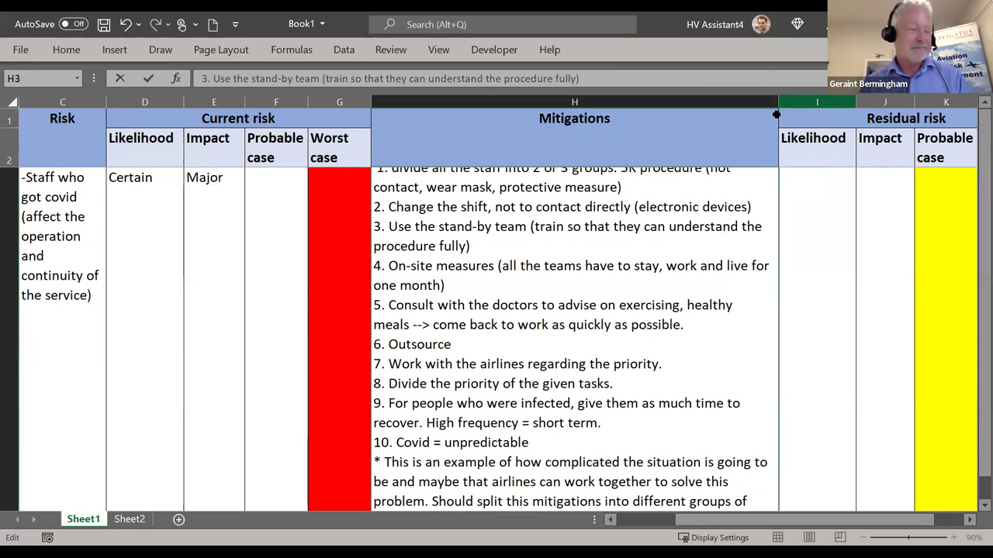
{"action": "left_click", "coordinate": [751, 181]}
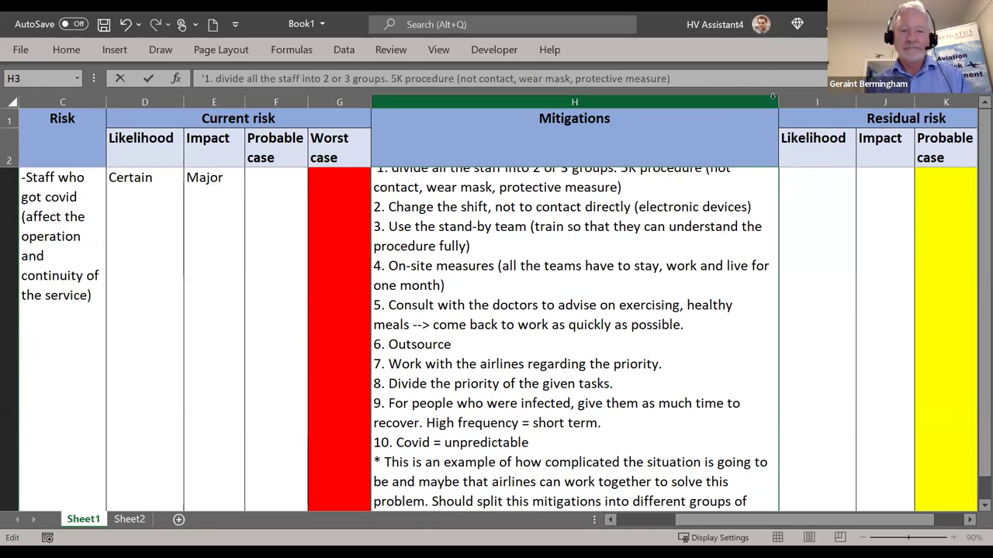
{"action": "left_click", "coordinate": [779, 115]}
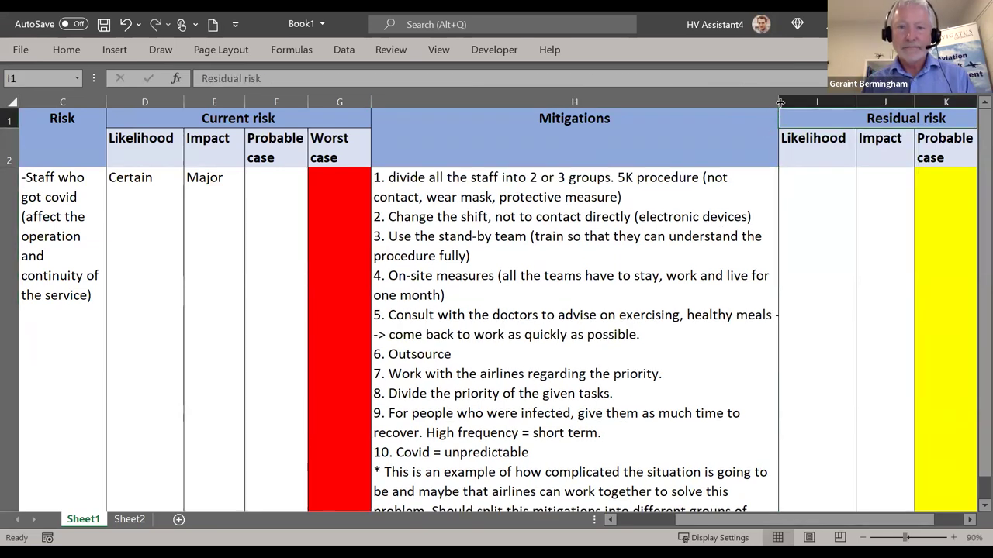
Widen the Mitigations column (H) a little further so its longer lines wrap less
{"action": "left_click_drag", "start_coordinate": [779, 103], "coordinate": [808, 102]}
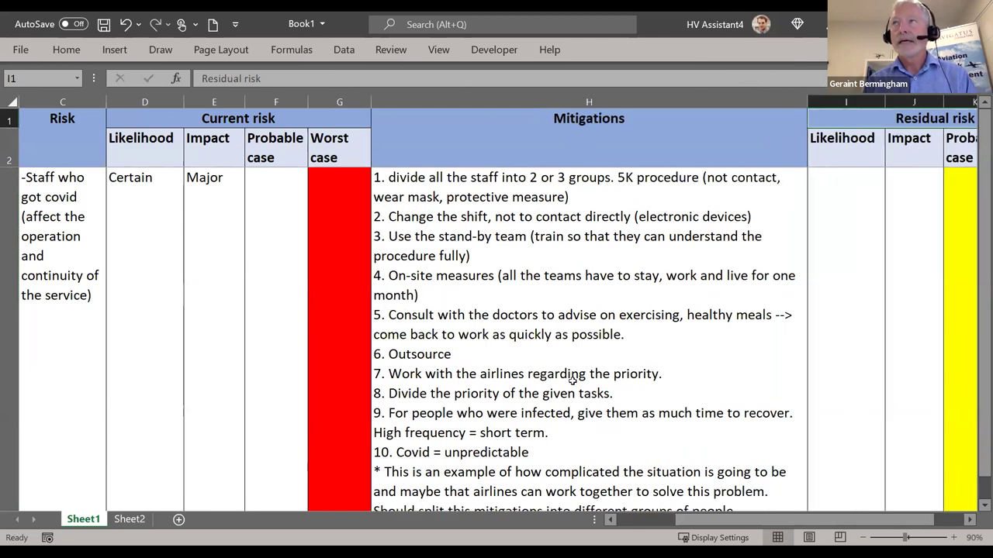
{"action": "scroll", "coordinate": [221, 412], "scroll_direction": "down", "scroll_amount": 3}
{"action": "scroll", "coordinate": [273, 432], "scroll_direction": "up", "scroll_amount": 5}
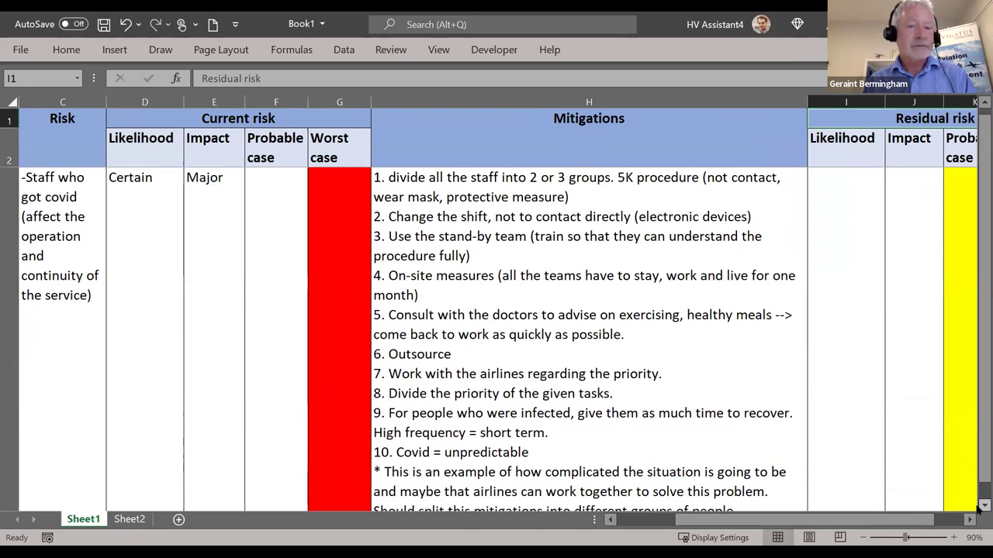
Label the first empty row below Group 5 as "Group 3" in cell A4
{"action": "left_click", "coordinate": [983, 505]}
{"action": "scroll", "coordinate": [270, 225], "scroll_direction": "left", "scroll_amount": 2}
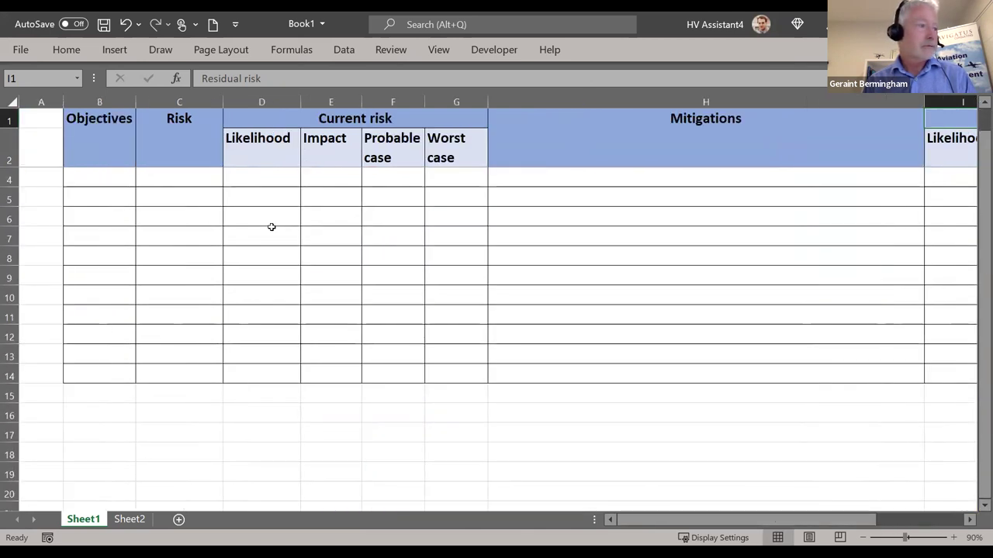
{"action": "scroll", "coordinate": [94, 417], "scroll_direction": "up", "scroll_amount": 5}
{"action": "scroll", "coordinate": [120, 380], "scroll_direction": "up", "scroll_amount": 2}
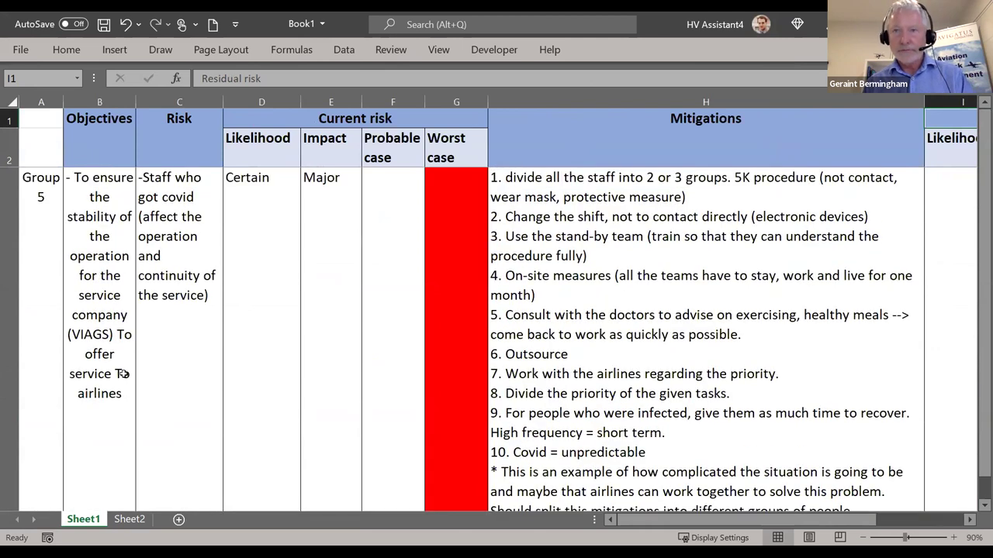
{"action": "scroll", "coordinate": [121, 383], "scroll_direction": "down", "scroll_amount": 3}
{"action": "scroll", "coordinate": [123, 383], "scroll_direction": "up", "scroll_amount": 3}
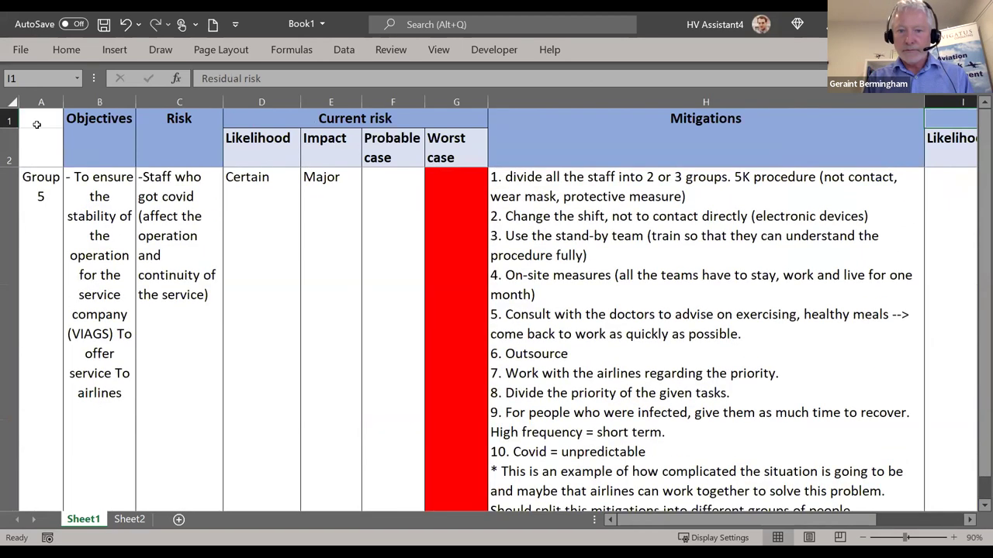
{"action": "scroll", "coordinate": [38, 167], "scroll_direction": "down", "scroll_amount": 1}
{"action": "left_click", "coordinate": [39, 180]}
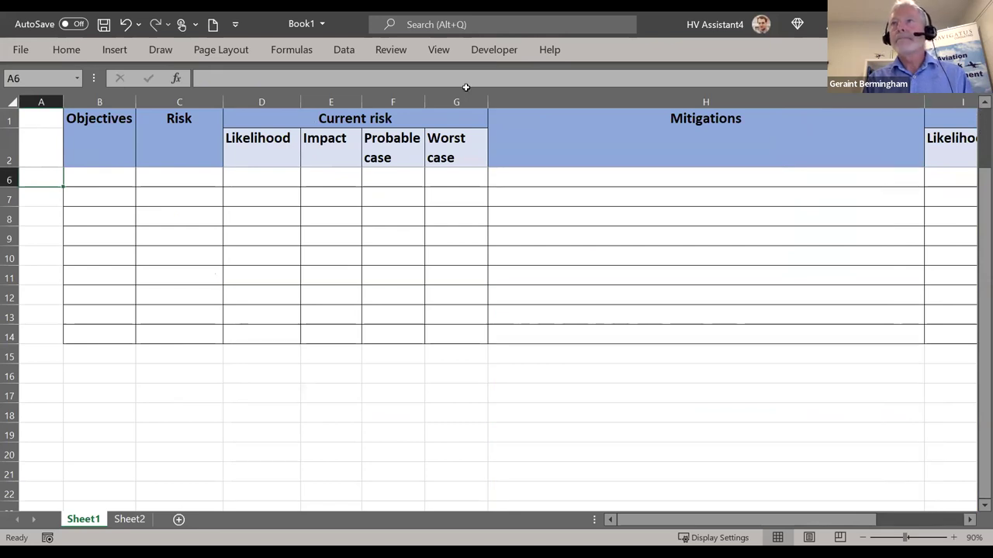
{"action": "left_click", "coordinate": [980, 103]}
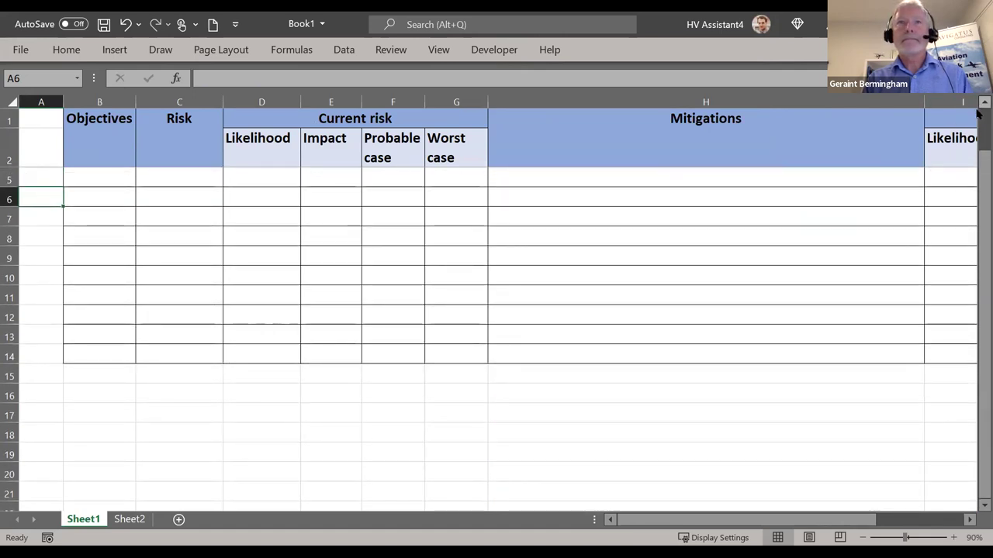
{"action": "scroll", "coordinate": [979, 114], "scroll_direction": "up", "scroll_amount": 3}
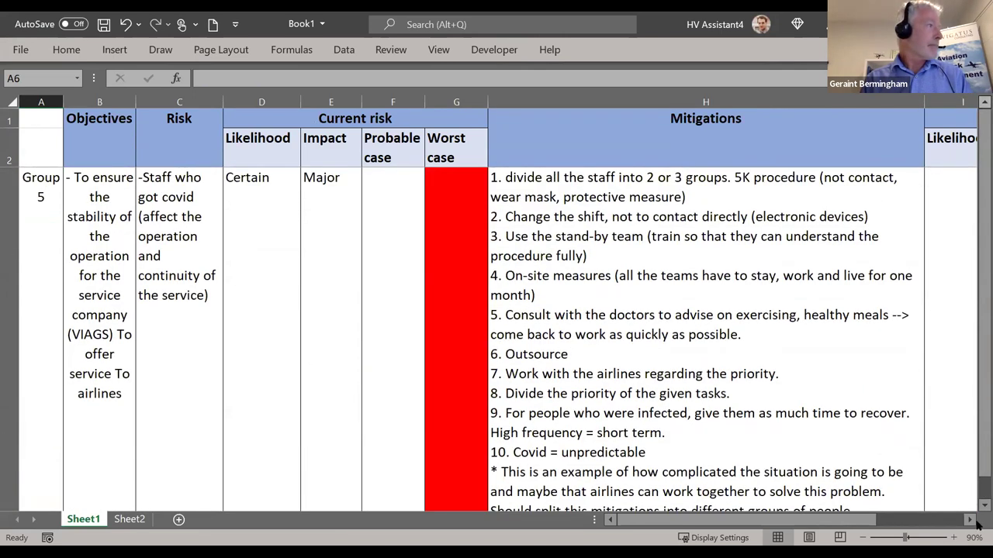
{"action": "left_click", "coordinate": [984, 505]}
{"action": "left_click", "coordinate": [45, 180]}
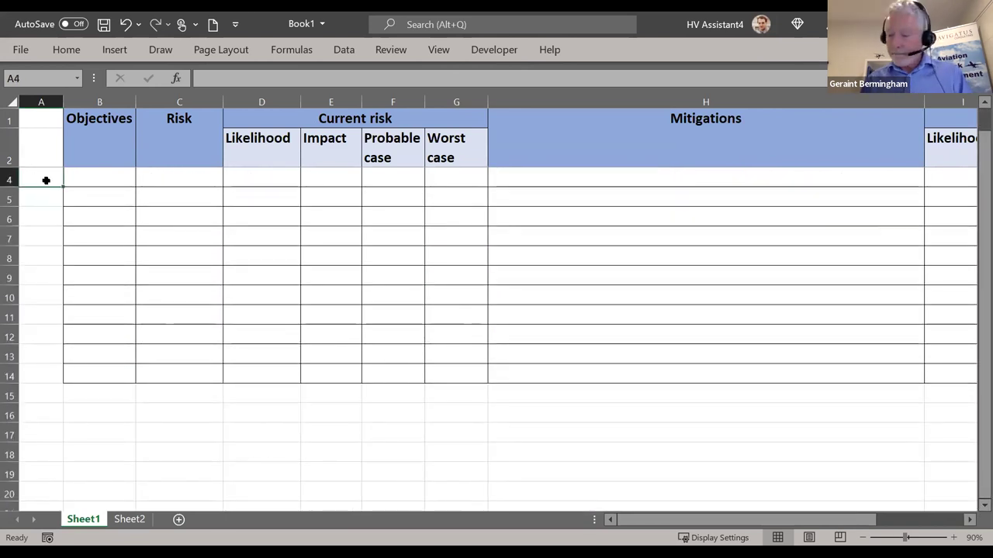
{"action": "type", "text": "Group 3"}
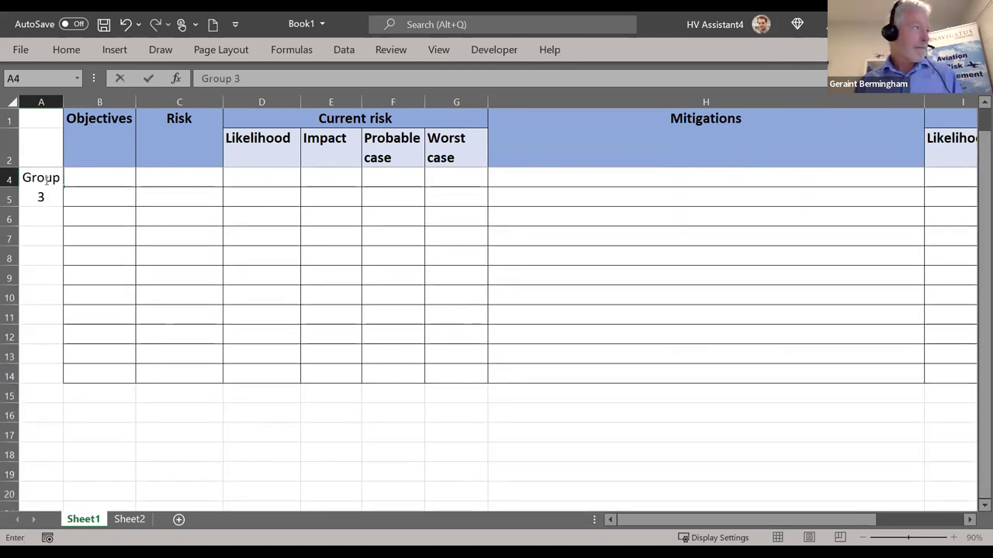
{"action": "key", "text": "Tab"}
Enter Group 3's objective in B4 as "Safety of passengers and staff"
{"action": "type", "text": "Safe"}
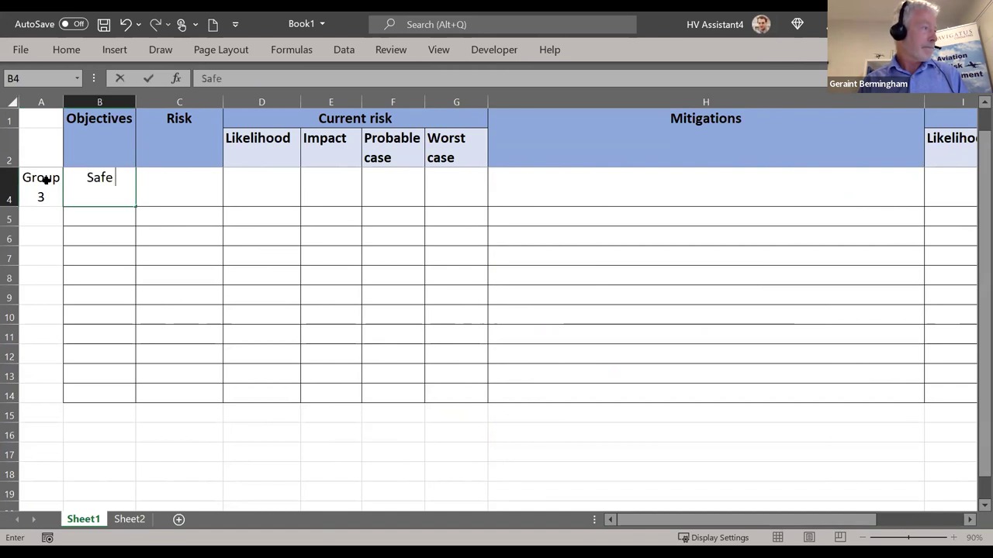
{"action": "type", "text": "ty of passengers,"}
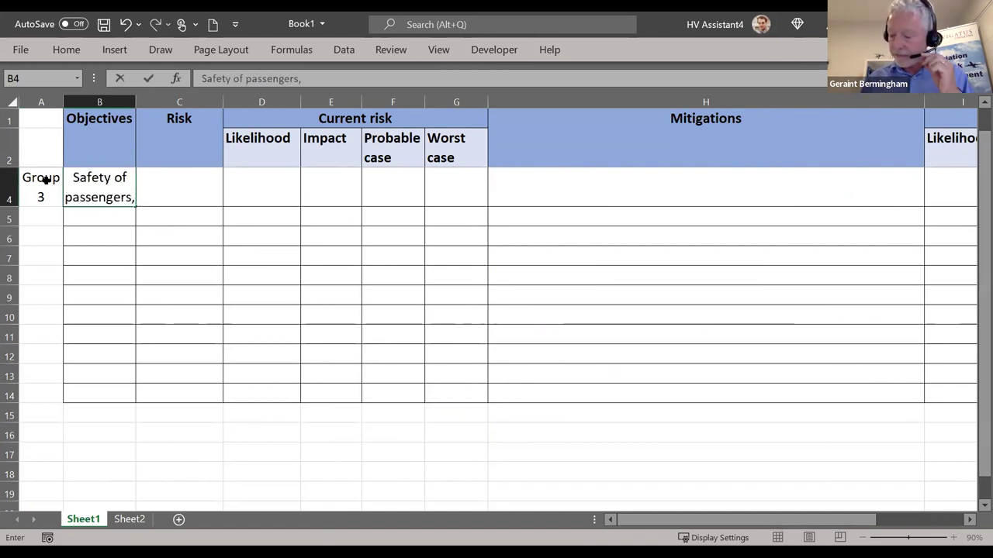
{"action": "key", "text": "BackSpace"}
{"action": "type", "text": "and staff"}
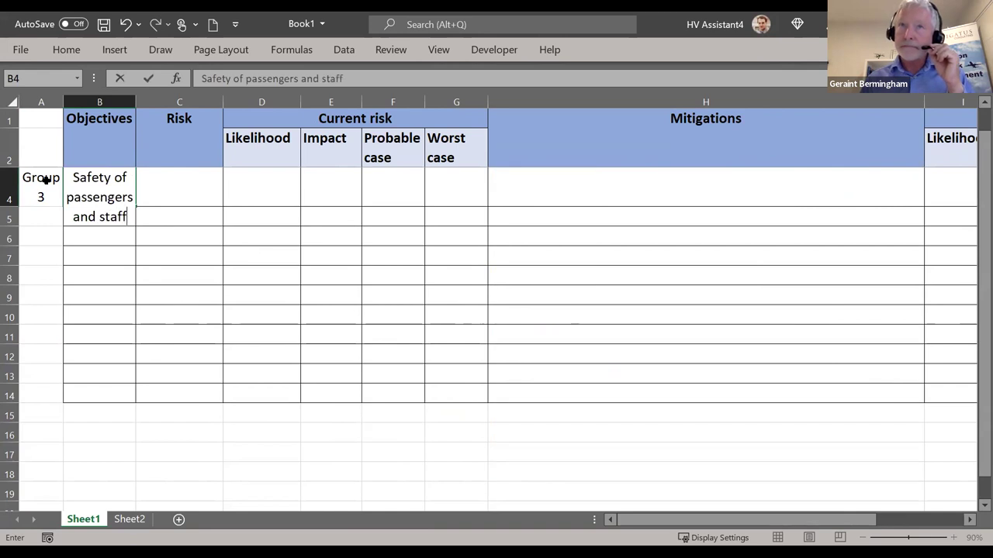
{"action": "key", "text": "Return"}
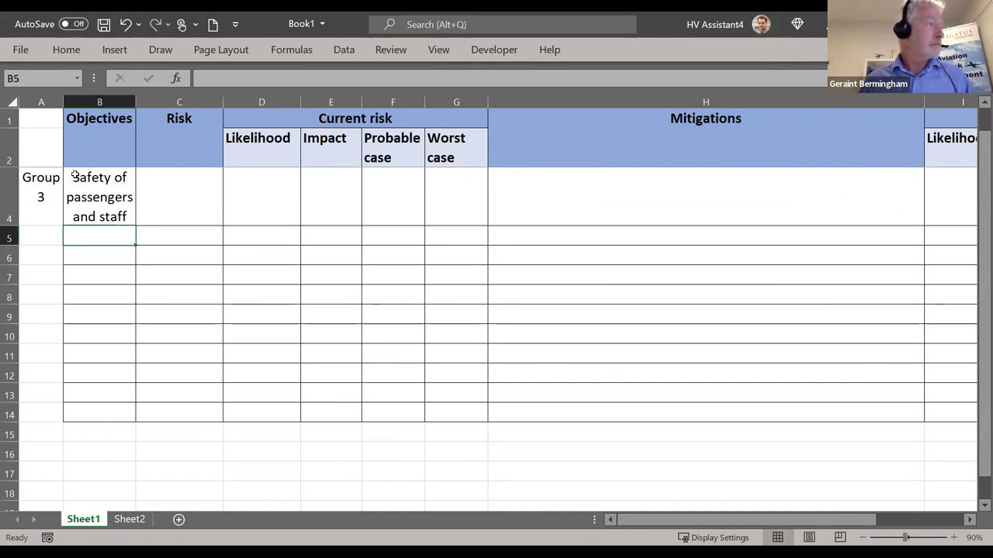
Extend Group 3's objective in B4 with "in check-in area" at the end of the text
{"action": "double_click", "coordinate": [131, 218]}
{"action": "type", "text": "in check"}
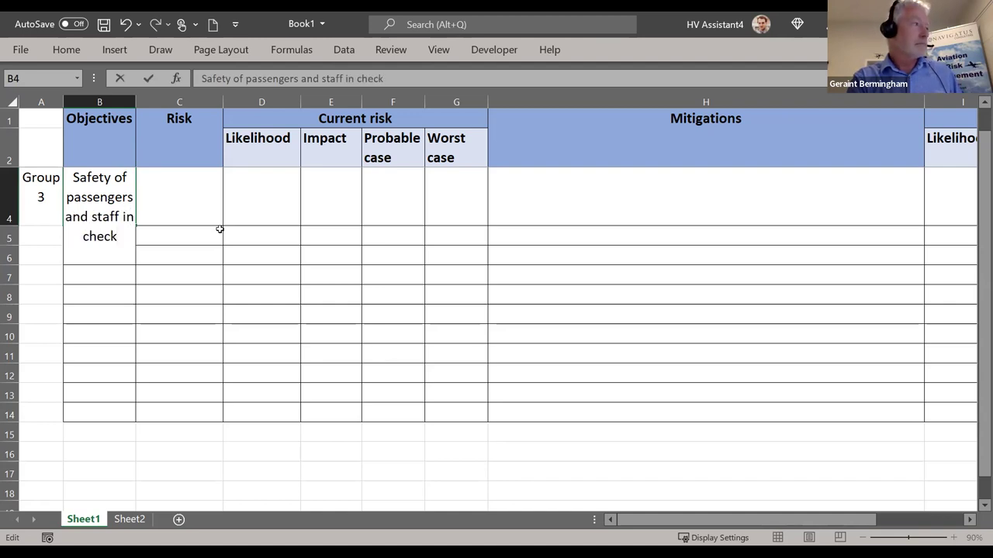
{"action": "type", "text": "-in area"}
{"action": "key", "text": "Return"}
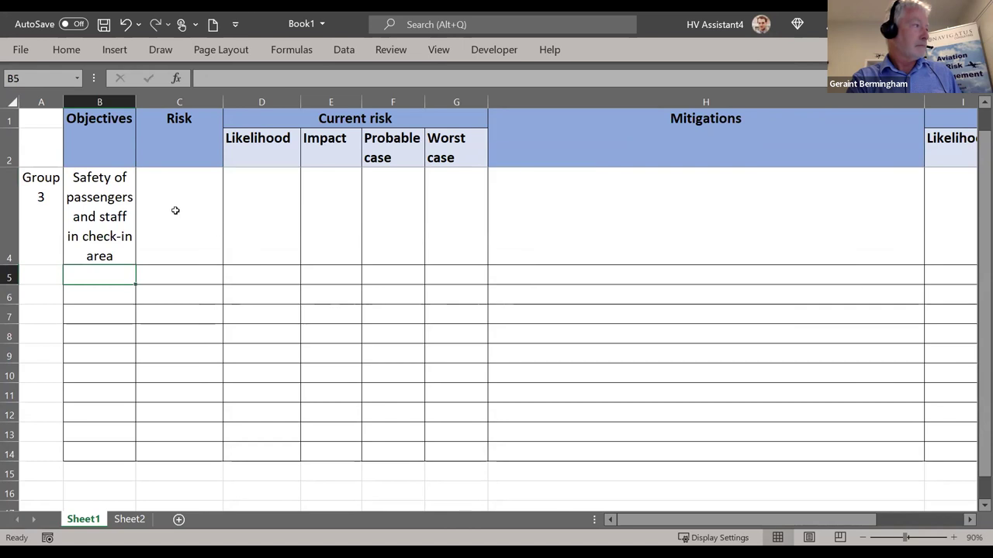
Enter Group 3's risk in C4 as the text "- Transmission of covid-19"
{"action": "left_click", "coordinate": [192, 211]}
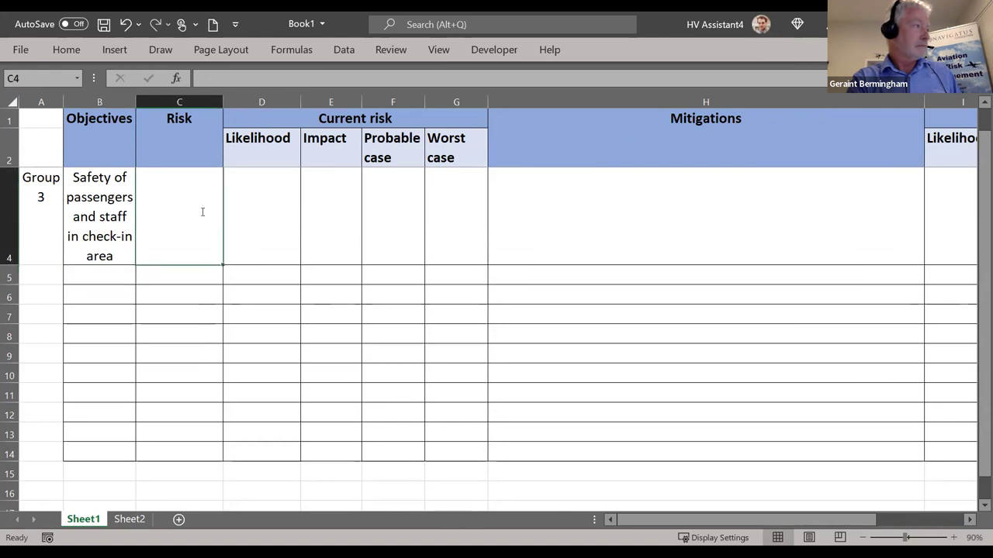
{"action": "type", "text": "'"}
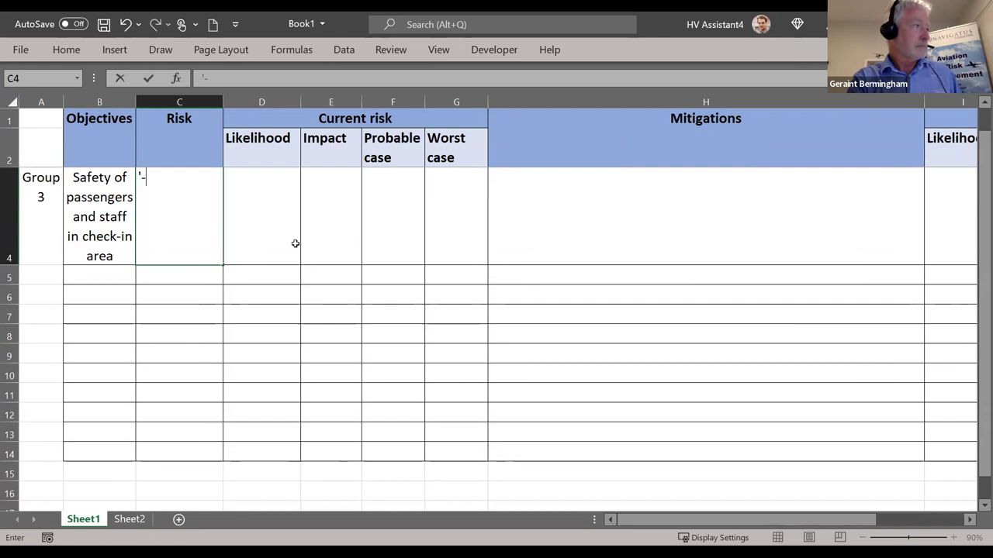
{"action": "type", "text": "- Transmiss"}
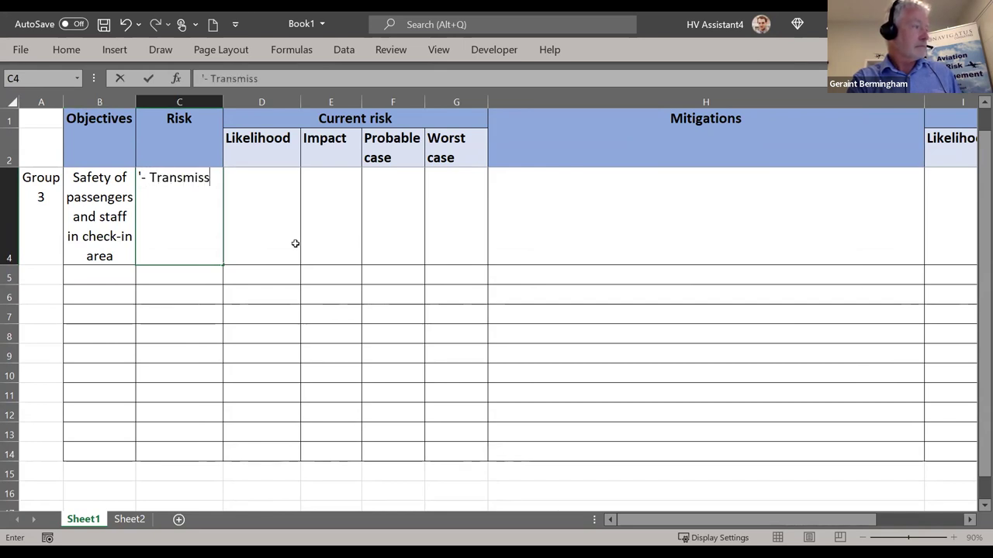
{"action": "type", "text": "ion of covid"}
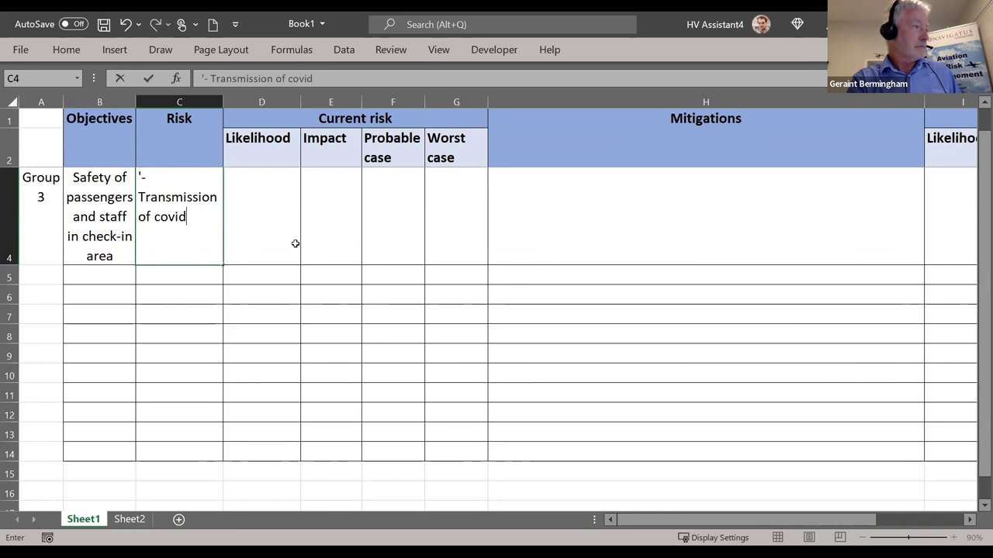
{"action": "type", "text": "-19"}
{"action": "key", "text": "Return"}
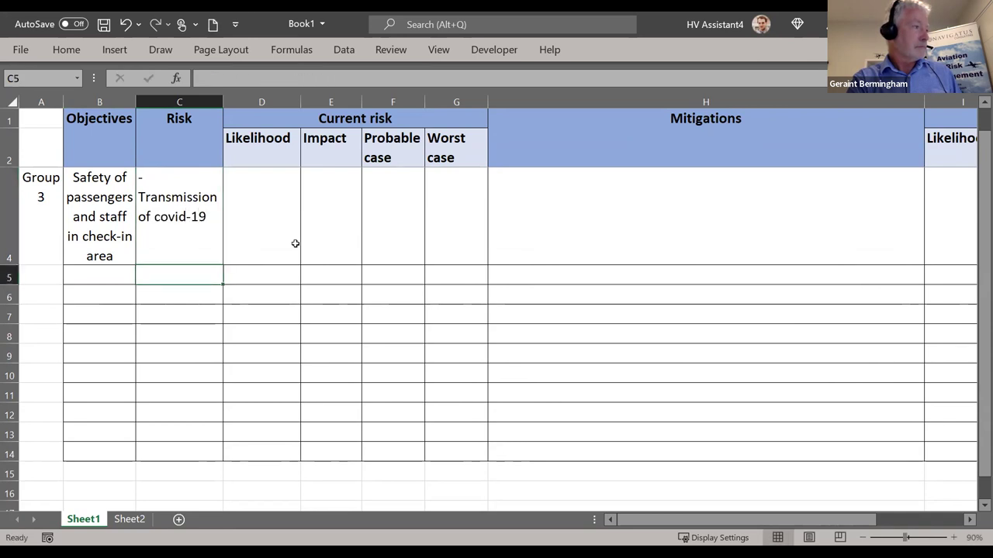
Enter "Major" as Group 3's current-risk impact in E4
{"action": "left_click", "coordinate": [295, 243]}
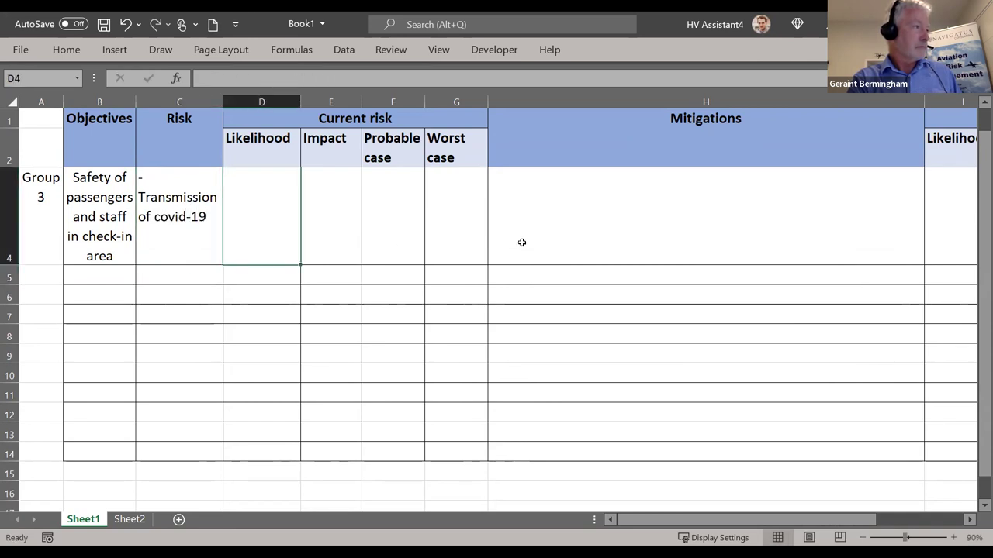
{"action": "key", "text": "Tab"}
{"action": "type", "text": "major"}
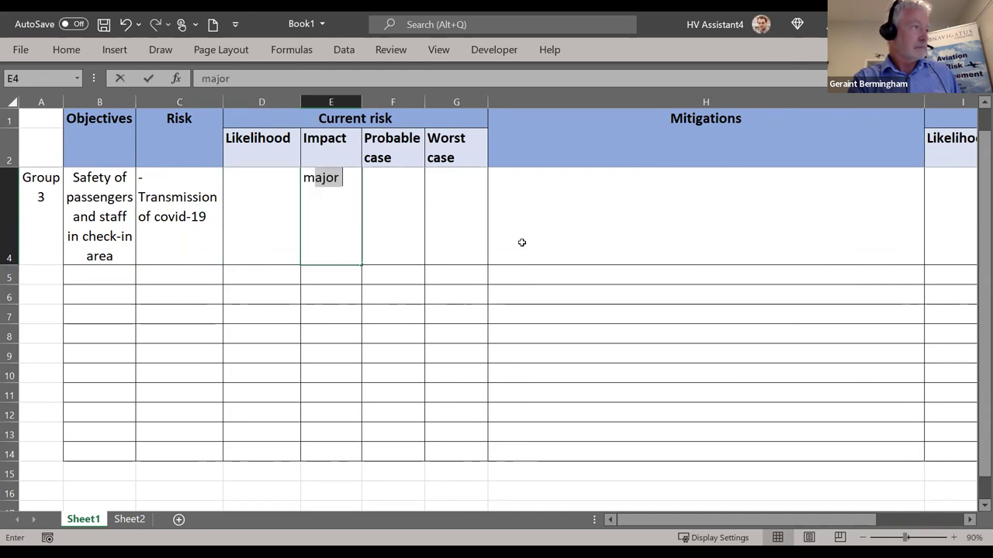
{"action": "key", "text": "BackSpace"}
{"action": "key", "text": "BackSpace"}
{"action": "key", "text": "BackSpace"}
{"action": "key", "text": "BackSpace"}
{"action": "type", "text": "M"}
{"action": "key", "text": "BackSpace"}
{"action": "key", "text": "BackSpace"}
{"action": "type", "text": "Major"}
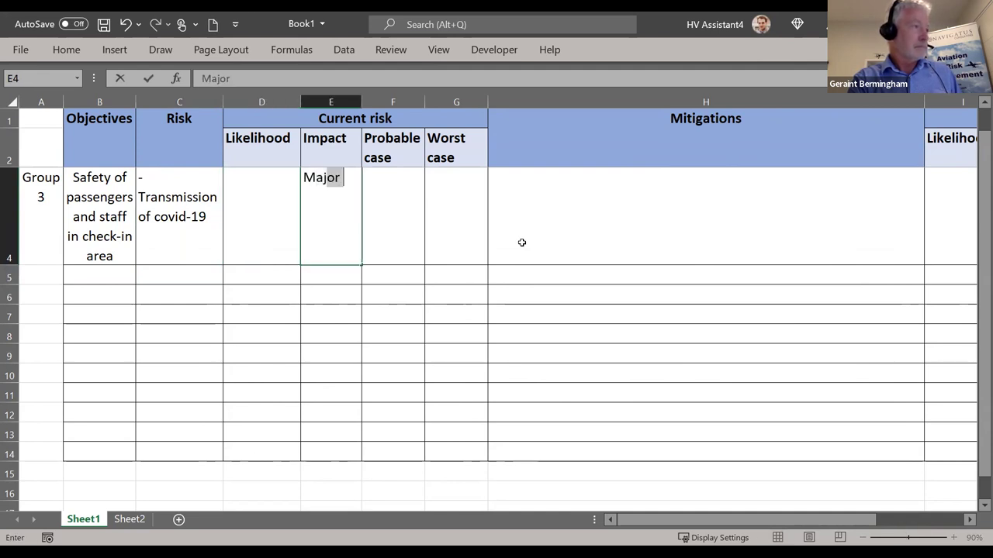
{"action": "key", "text": "shift+Tab"}
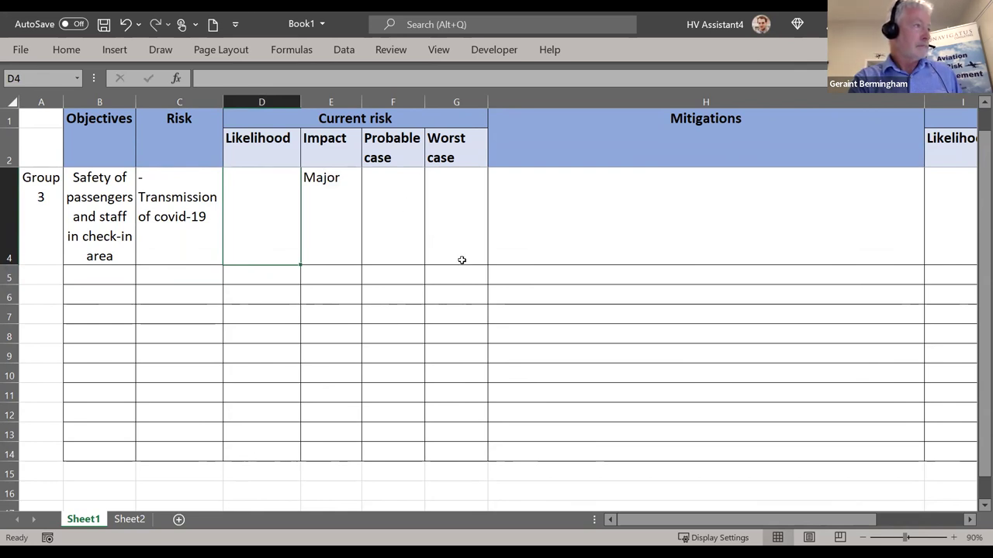
Begin Group 3's mitigations in H4 with the text line "- Concern more about the passengers"
{"action": "left_click", "coordinate": [400, 244]}
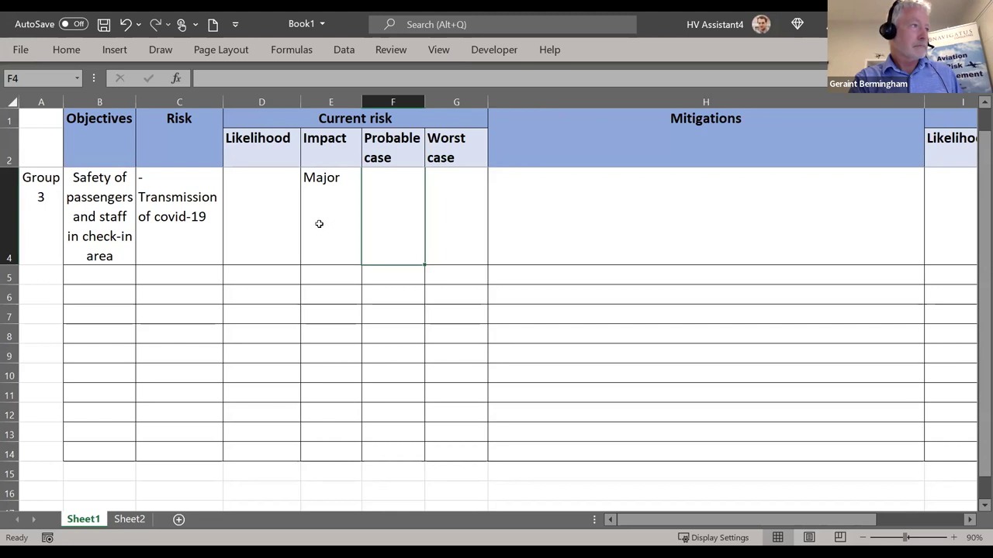
{"action": "left_click", "coordinate": [456, 219]}
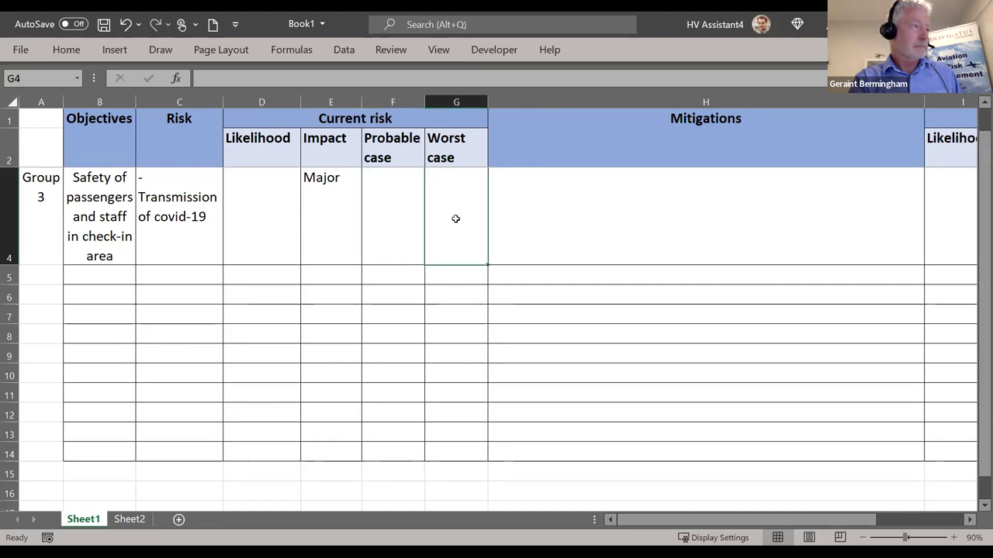
{"action": "left_click", "coordinate": [545, 219]}
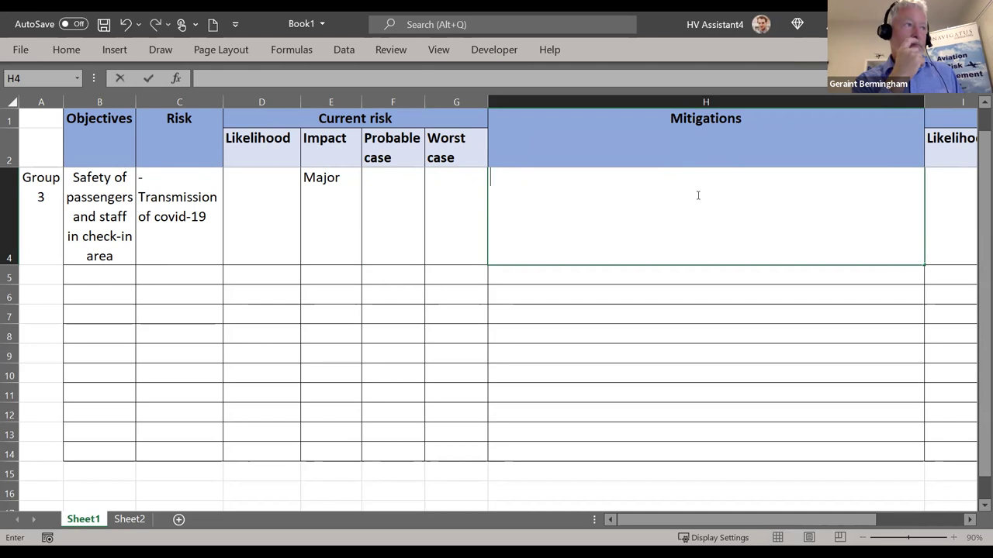
{"action": "type", "text": "'-"}
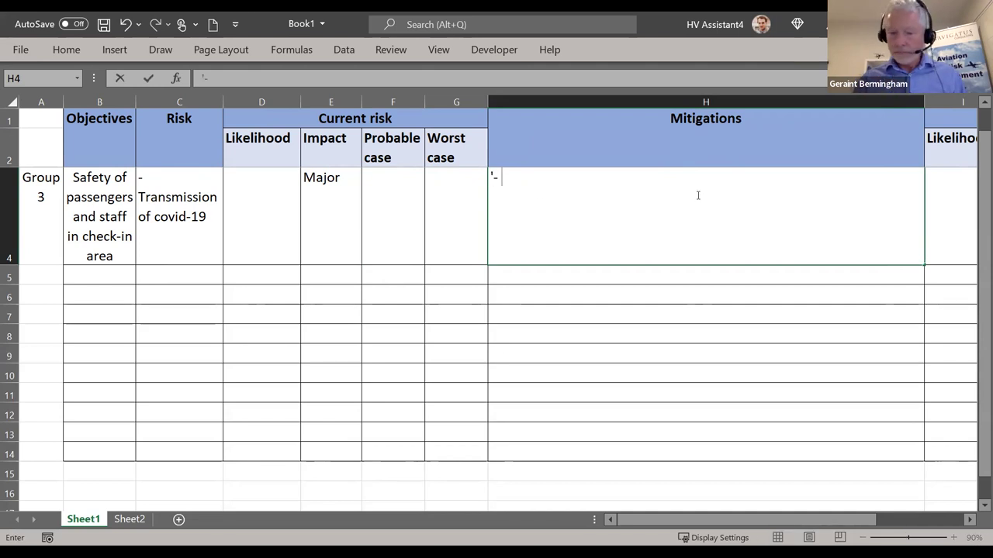
{"action": "type", "text": " Concern "}
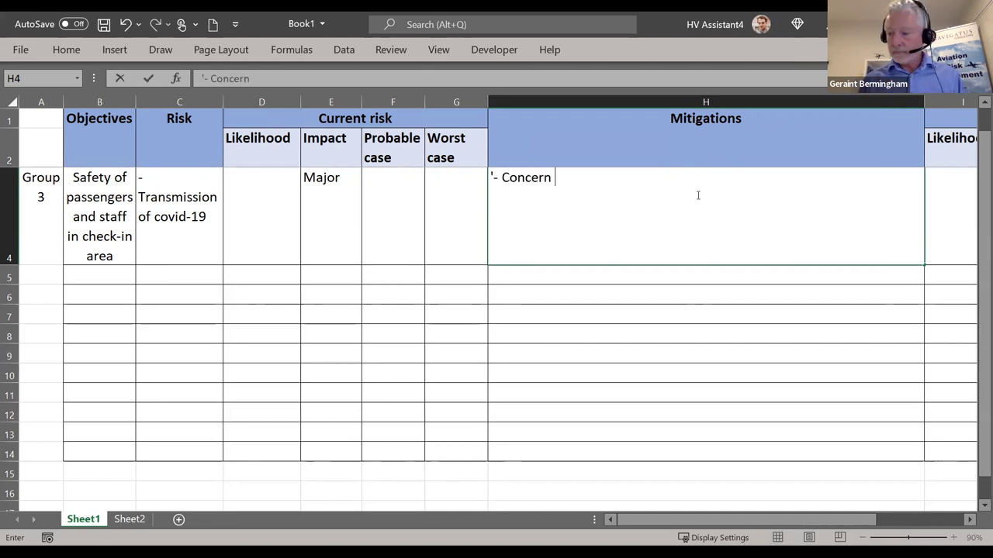
{"action": "type", "text": "more about the "}
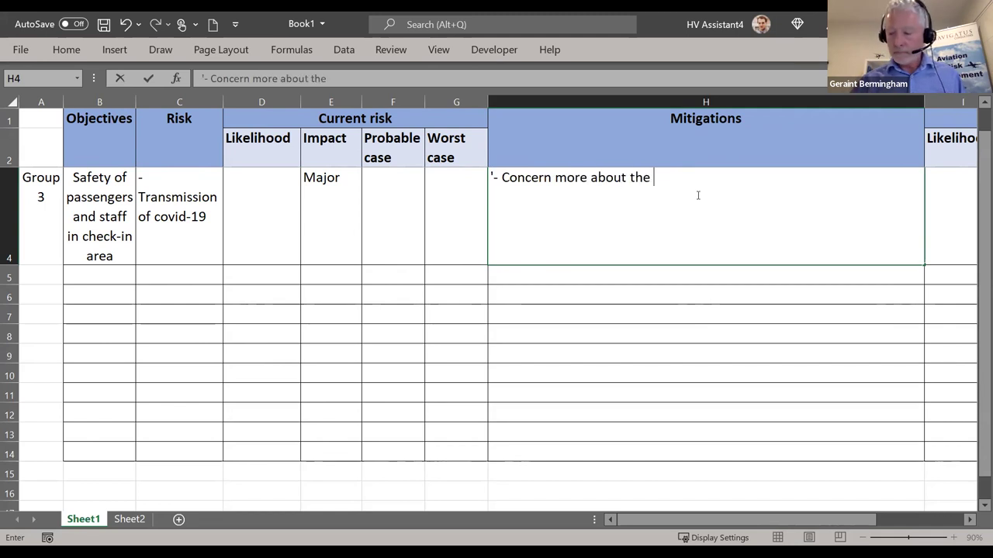
{"action": "type", "text": "passengers"}
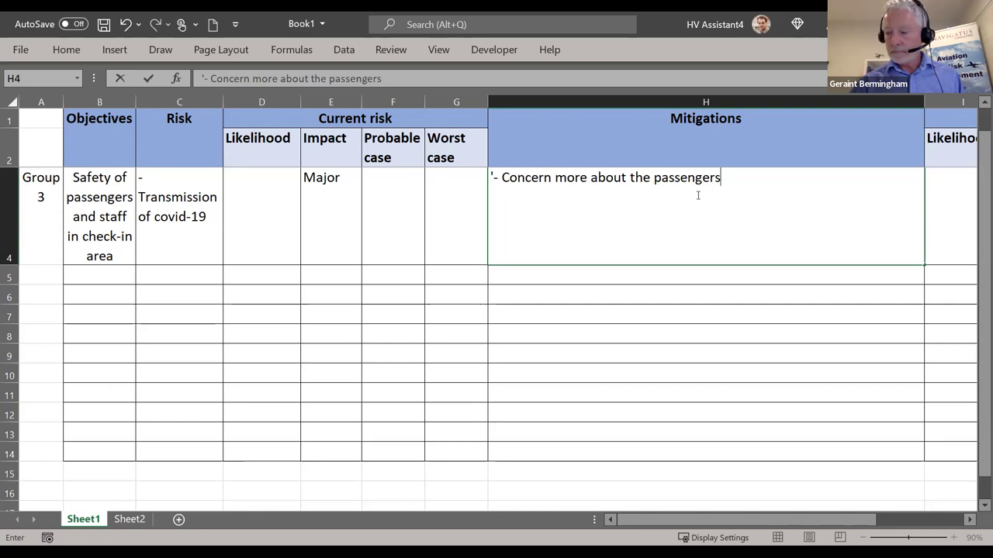
Add a second mitigation line within H4 reading "- Automatic temperature measure"
{"action": "key", "text": "alt+Return"}
{"action": "type", "text": "- "}
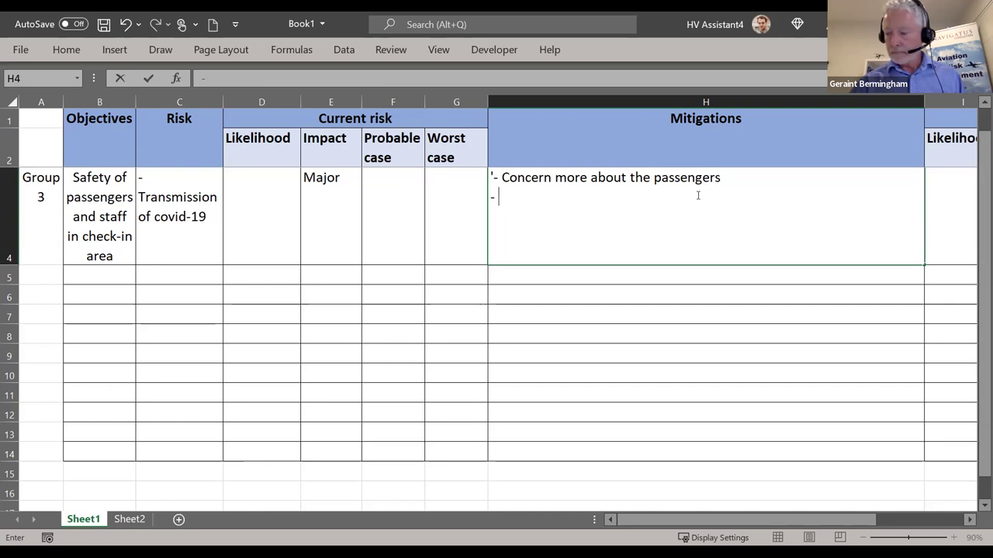
{"action": "type", "text": "Au"}
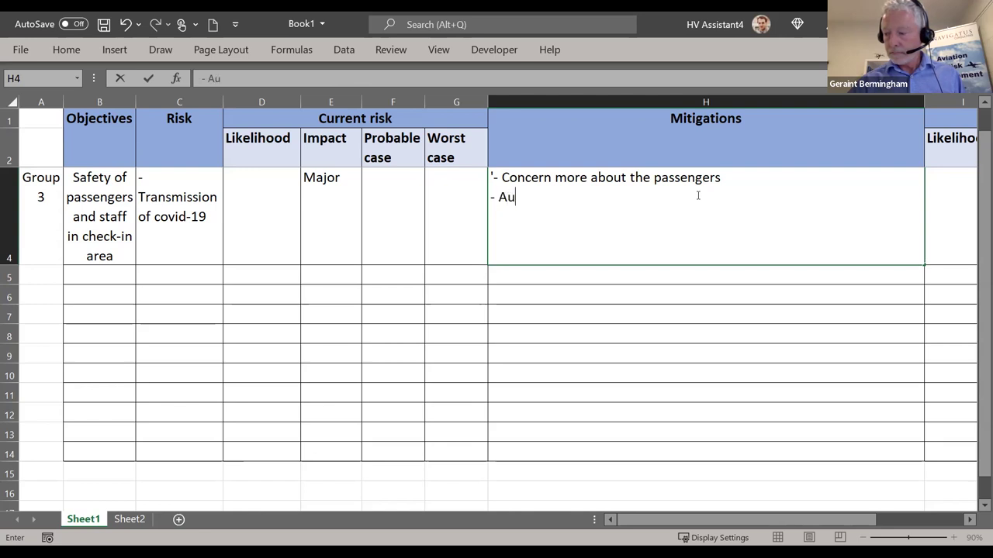
{"action": "type", "text": "tomatic"}
{"action": "key", "text": "BackSpace"}
{"action": "type", "text": "v"}
{"action": "key", "text": "BackSpace"}
{"action": "type", "text": "c "}
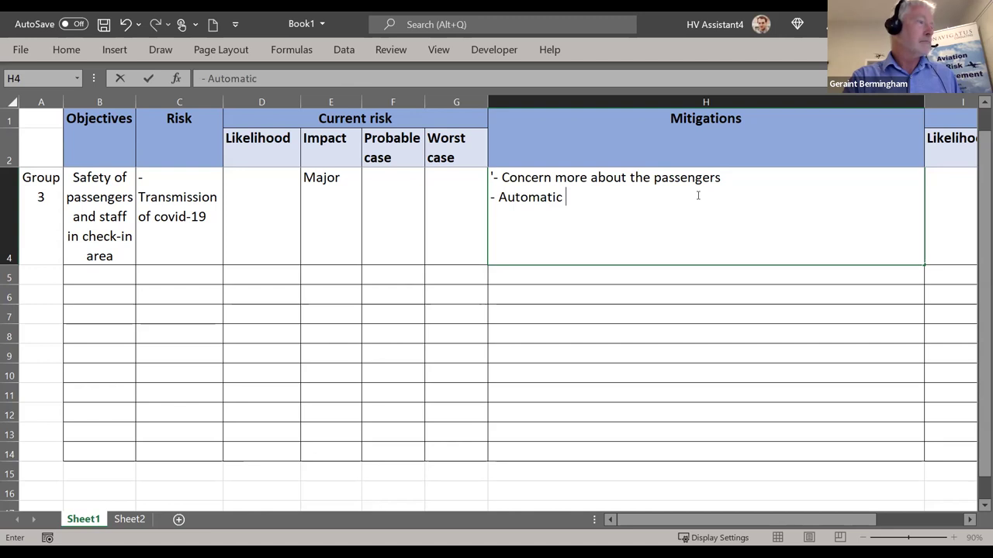
{"action": "type", "text": "temperature measure"}
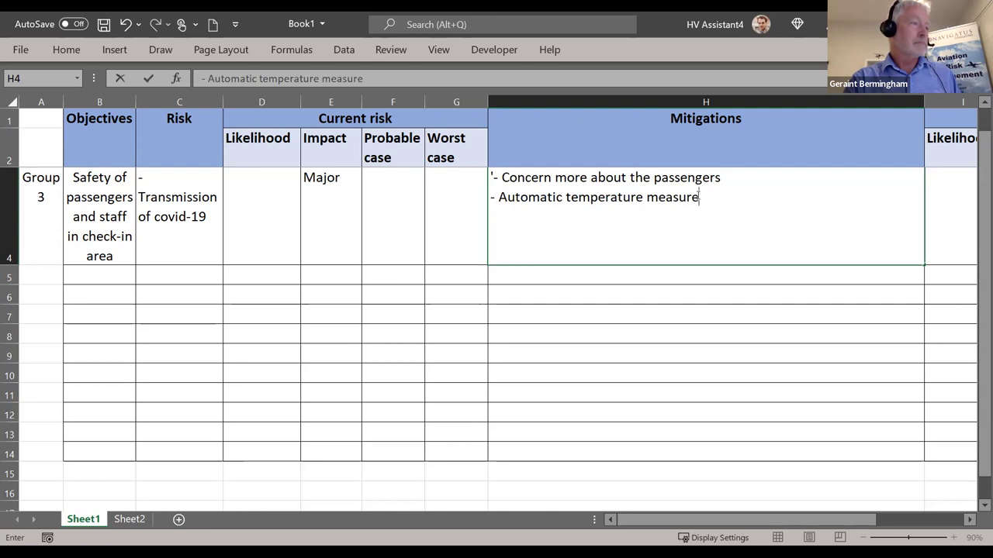
{"action": "type", "text": "(not"}
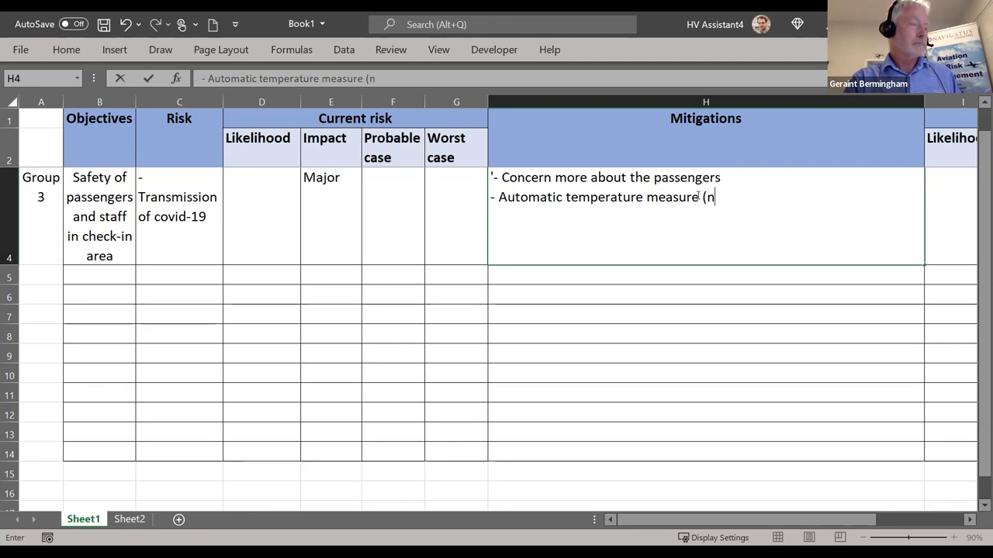
{"action": "key", "text": "BackSpace"}
{"action": "key", "text": "BackSpace"}
{"action": "key", "text": "BackSpace"}
{"action": "key", "text": "BackSpace"}
{"action": "key", "text": "BackSpace"}
{"action": "key", "text": "BackSpace"}
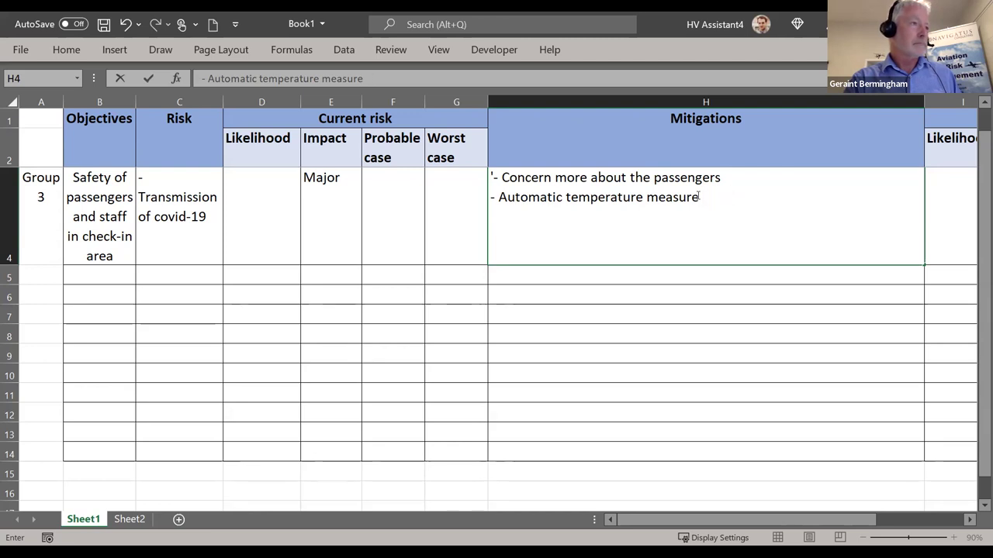
Add a third mitigation line in H4, "- More spray for passengers and staff (to prevent covid-19)", and start an empty dashed line below it
{"action": "key", "text": "alt+Return"}
{"action": "type", "text": "-"}
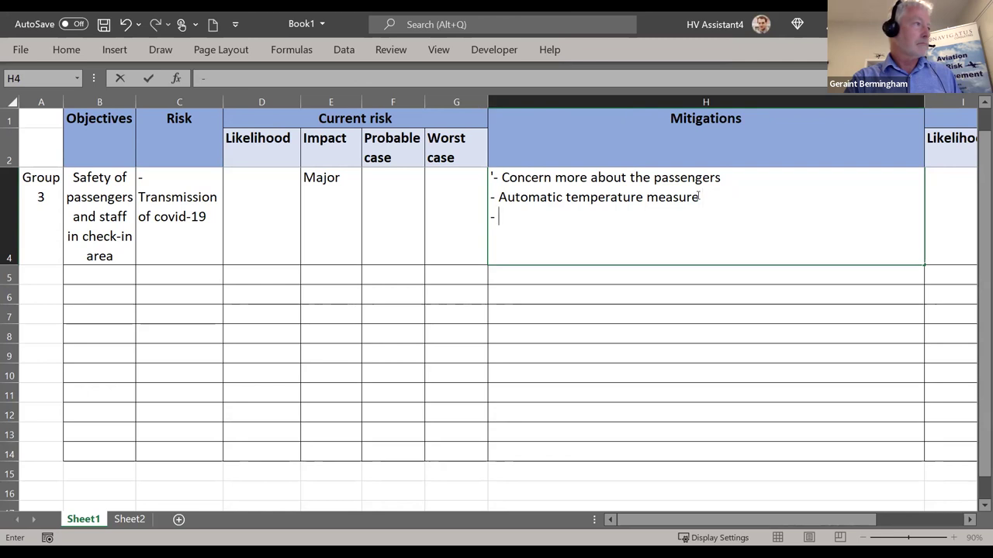
{"action": "type", "text": "More sp"}
{"action": "key", "text": "BackSpace"}
{"action": "key", "text": "BackSpace"}
{"action": "type", "text": "spray for "}
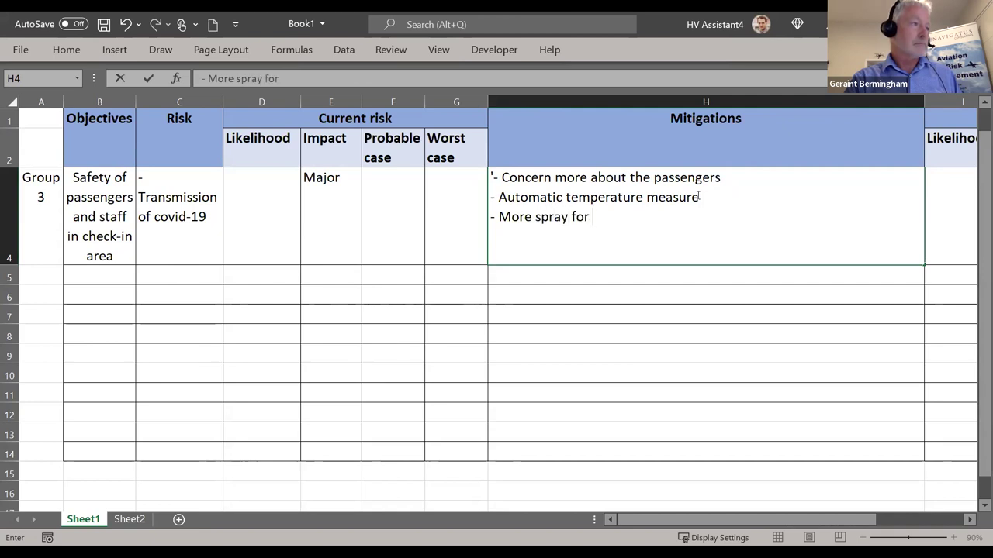
{"action": "type", "text": "passeng"}
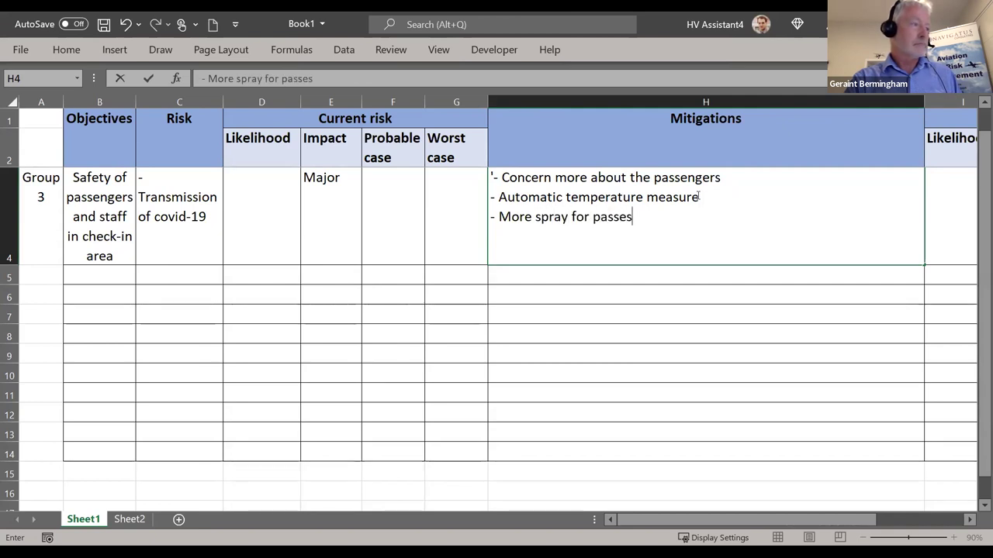
{"action": "key", "text": "BackSpace"}
{"action": "key", "text": "BackSpace"}
{"action": "type", "text": "gers"}
{"action": "key", "text": "BackSpace"}
{"action": "key", "text": "BackSpace"}
{"action": "key", "text": "BackSpace"}
{"action": "key", "text": "BackSpace"}
{"action": "type", "text": "ngers and staf"}
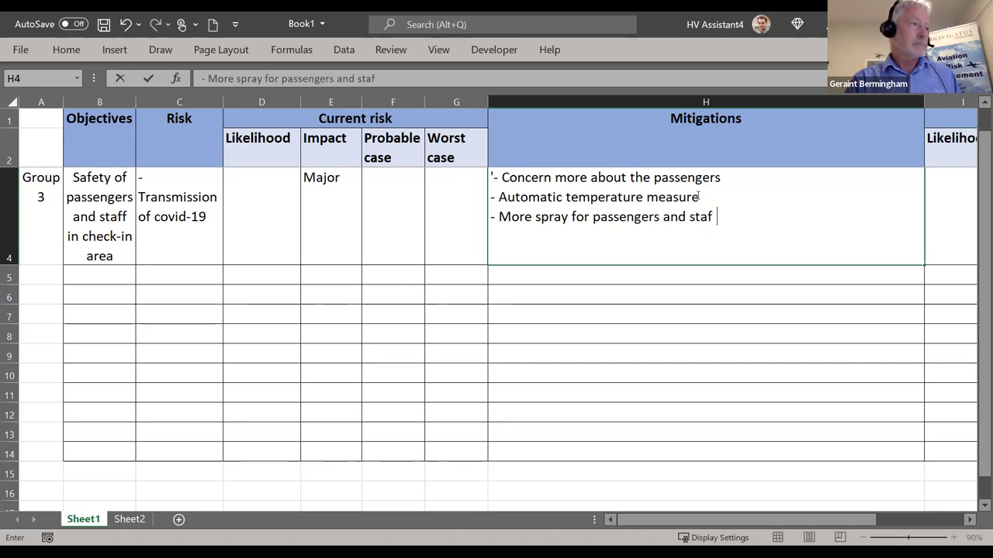
{"action": "type", "text": "f (to prevent"}
{"action": "key", "text": "BackSpace"}
{"action": "type", "text": "d"}
{"action": "key", "text": "BackSpace"}
{"action": "type", "text": "t"}
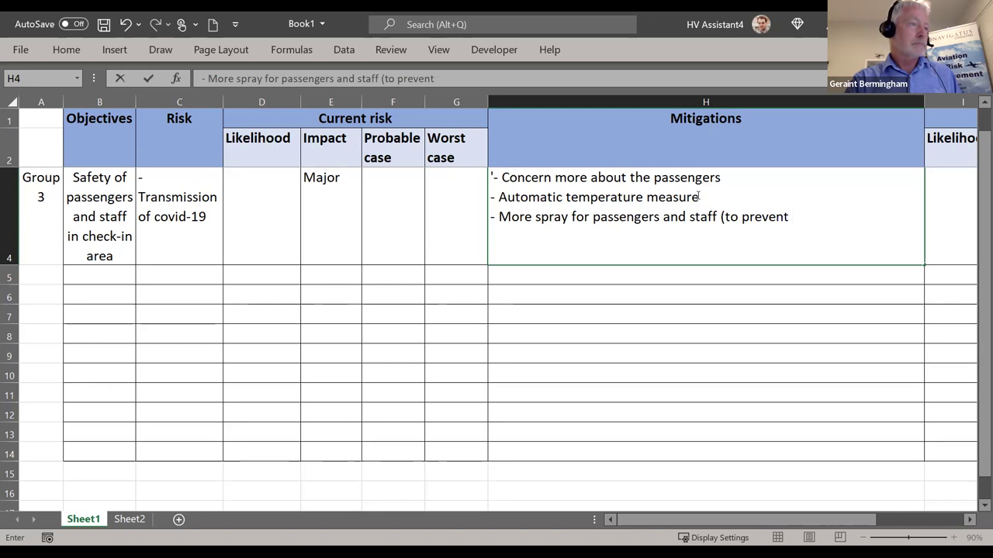
{"action": "type", "text": " covid-19)"}
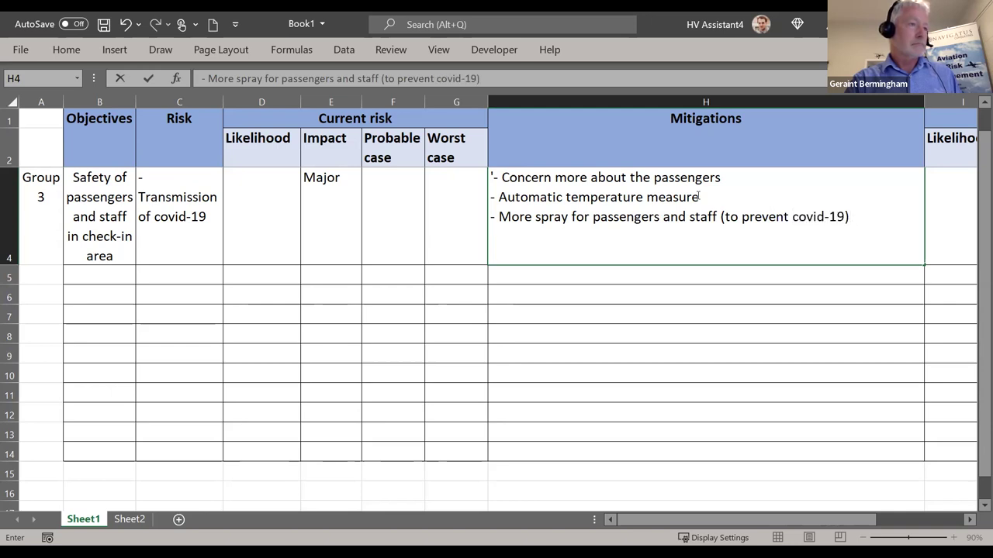
{"action": "key", "text": "alt+Return"}
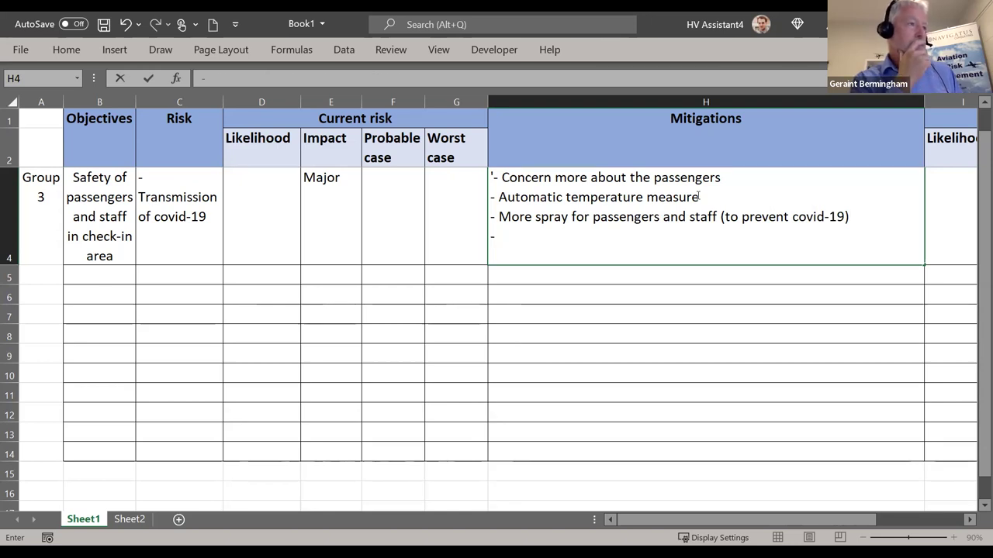
In H4's third mitigation line, replace "spray" with "space" and append "in the check-in area", then return to the empty dashed line
{"action": "left_click_drag", "start_coordinate": [568, 216], "coordinate": [540, 217]}
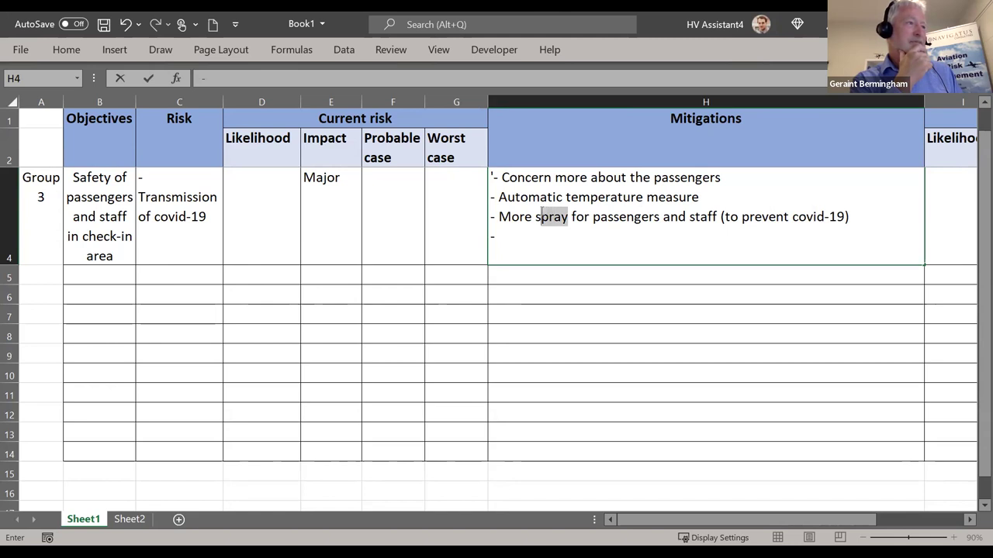
{"action": "type", "text": "space"}
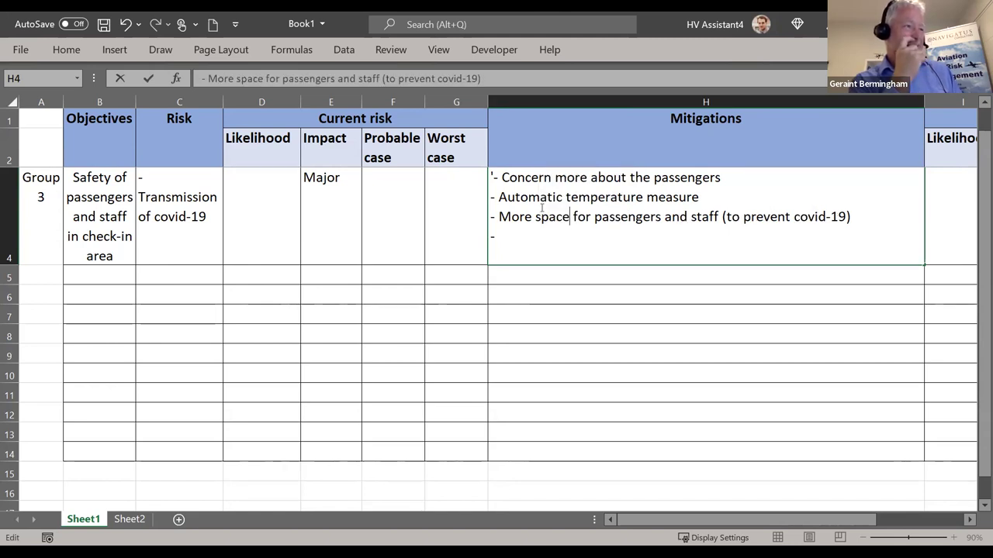
{"action": "left_click", "coordinate": [590, 245]}
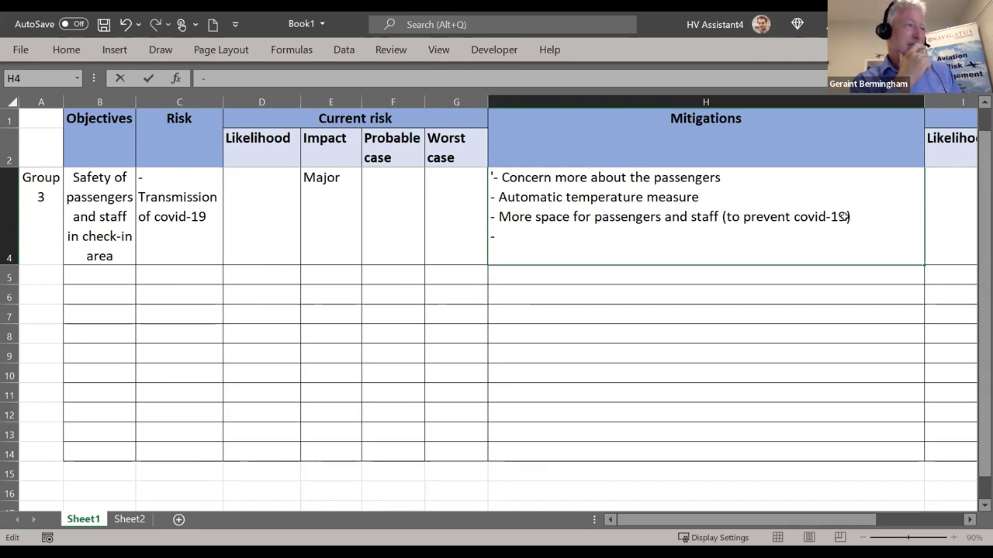
{"action": "left_click", "coordinate": [873, 218]}
{"action": "type", "text": "in"}
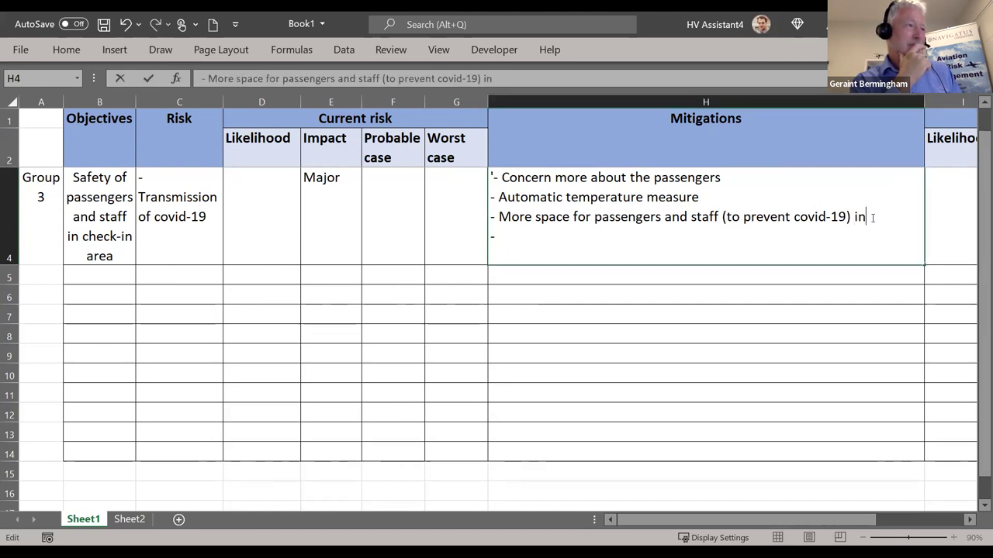
{"action": "type", "text": " the check-in area"}
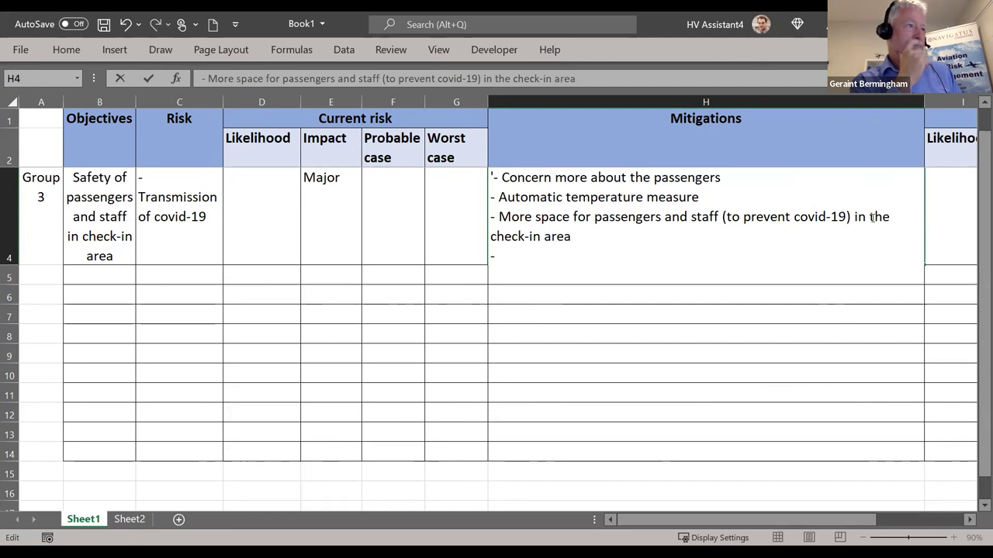
{"action": "key", "text": "Down"}
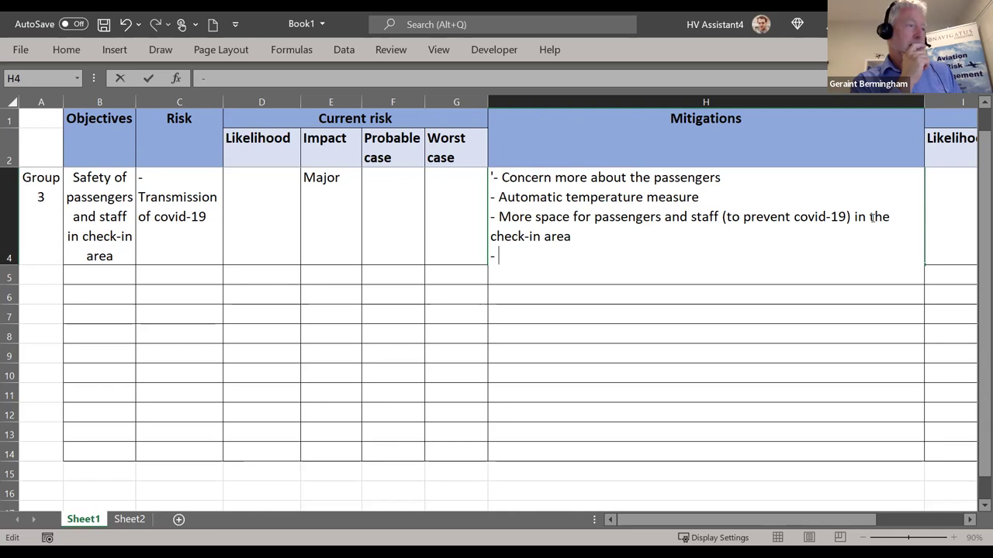
Extend H4's third mitigation line by ending it with a period and adding the sentence "Longer area for the queue"
{"action": "left_click", "coordinate": [582, 239]}
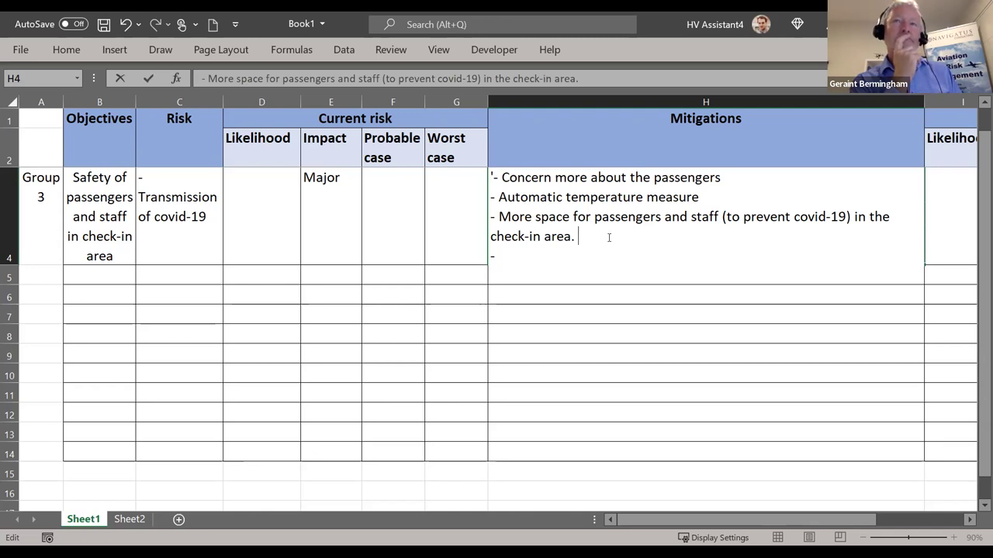
{"action": "type", "text": "Ta"}
{"action": "key", "text": "BackSpace"}
{"action": "key", "text": "BackSpace"}
{"action": "type", "text": "Longer area for the qu"}
{"action": "type", "text": "e"}
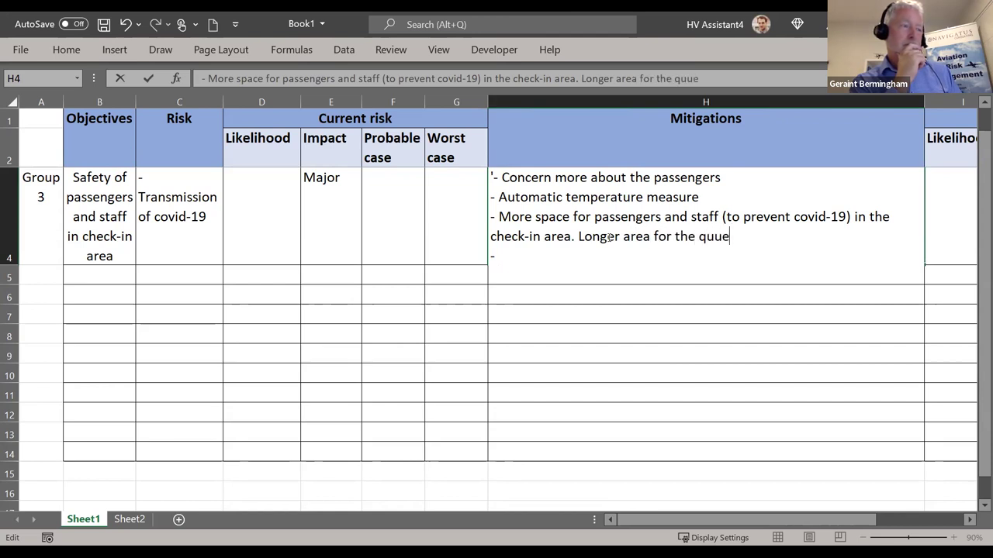
{"action": "key", "text": "BackSpace"}
{"action": "key", "text": "BackSpace"}
{"action": "type", "text": "eue"}
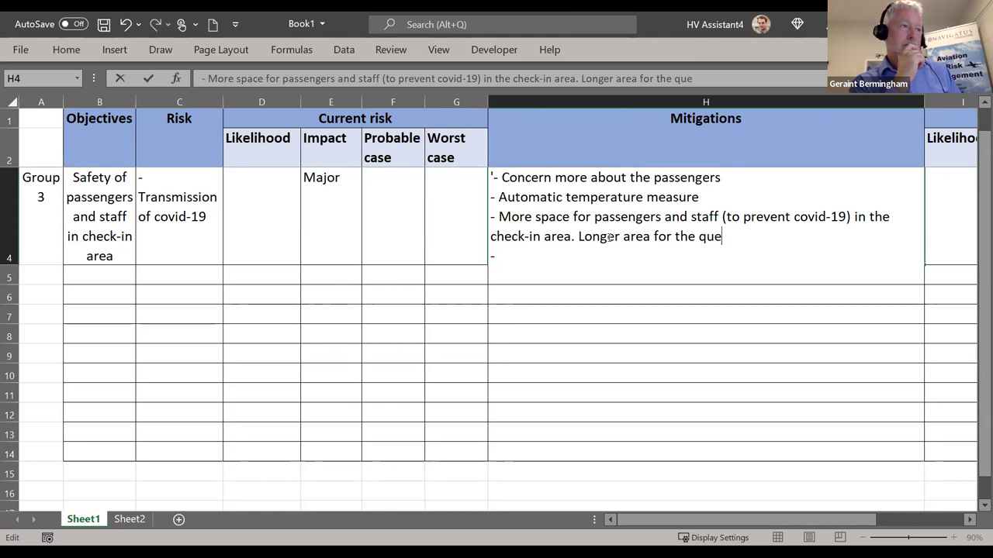
{"action": "key", "text": "BackSpace"}
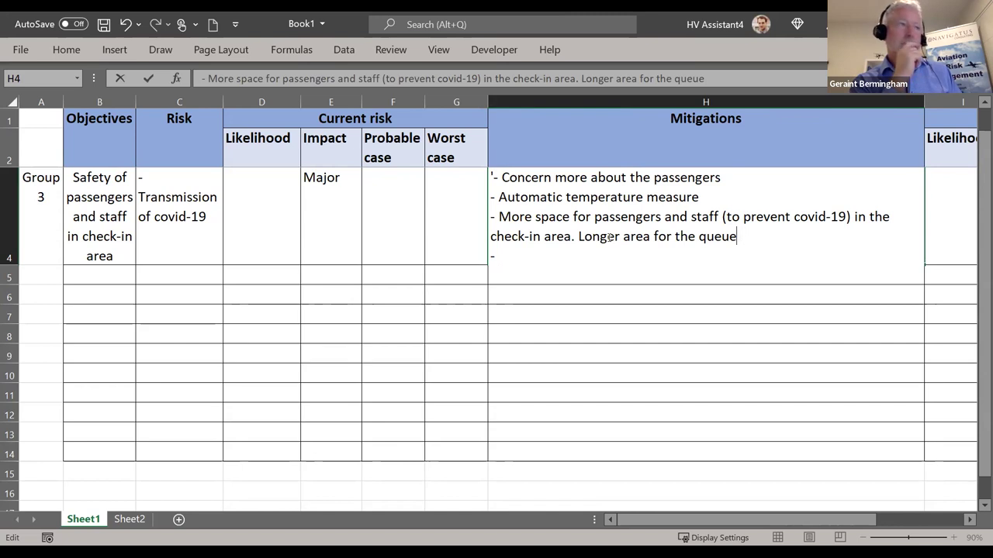
Complete the queue sentence in H4's third mitigation line with ", use 5K method."
{"action": "type", "text": ", use "}
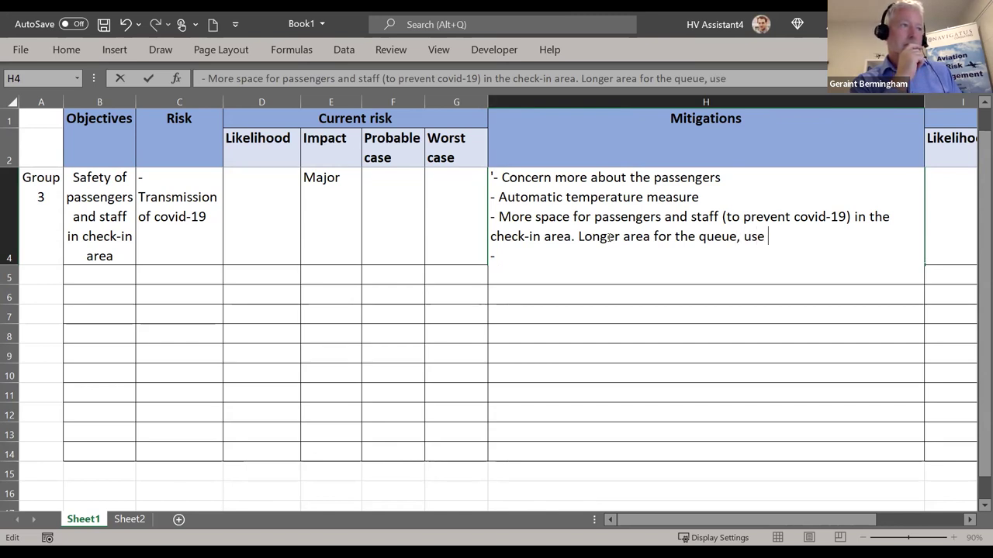
{"action": "type", "text": "5K metod"}
{"action": "key", "text": "BackSpace"}
{"action": "key", "text": "BackSpace"}
{"action": "type", "text": "hod,"}
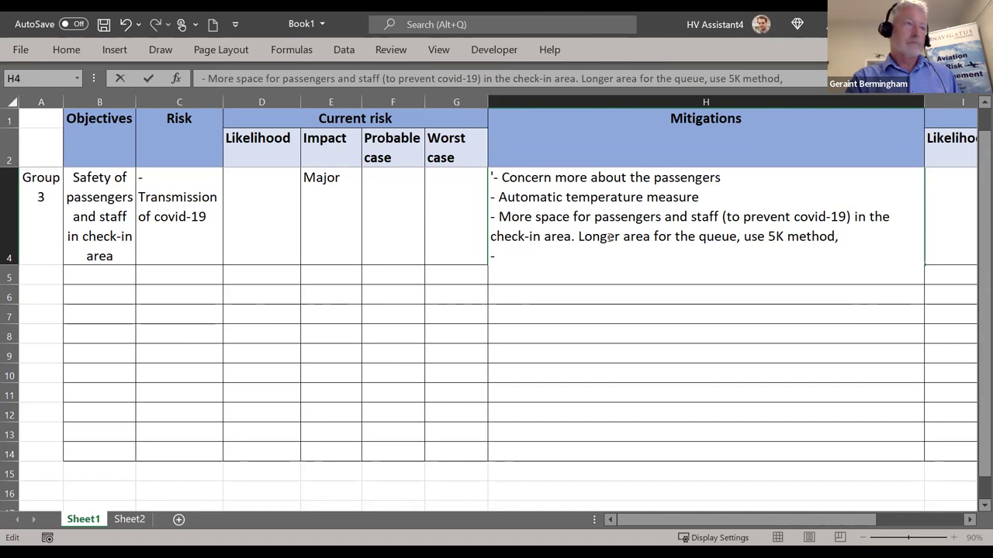
{"action": "key", "text": "BackSpace"}
{"action": "type", "text": "."}
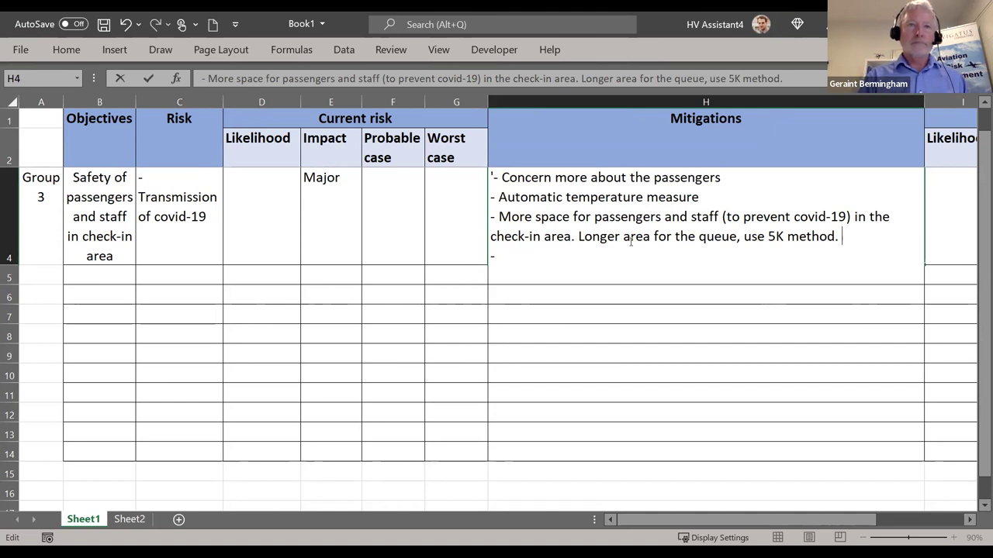
Enter 3B as Group 3's residual likelihood in I4 and Major as its residual impact in J4
{"action": "left_click_drag", "start_coordinate": [721, 517], "coordinate": [816, 521]}
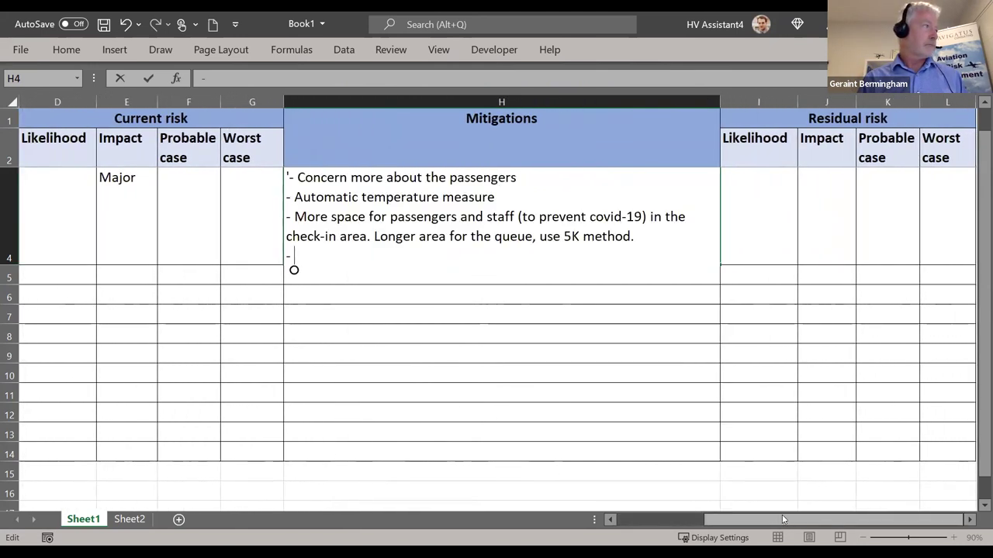
{"action": "left_click", "coordinate": [769, 215]}
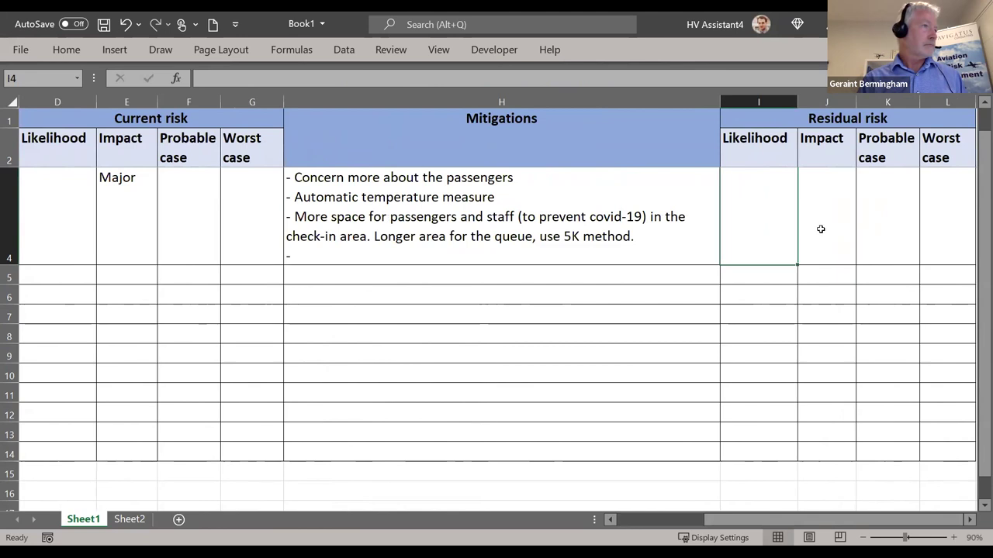
{"action": "type", "text": "3B"}
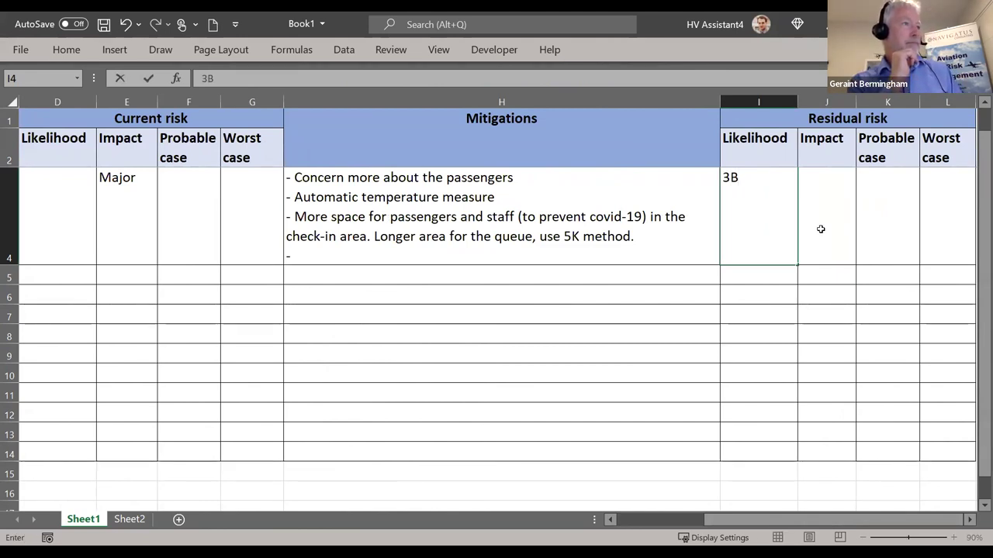
{"action": "left_click", "coordinate": [821, 229]}
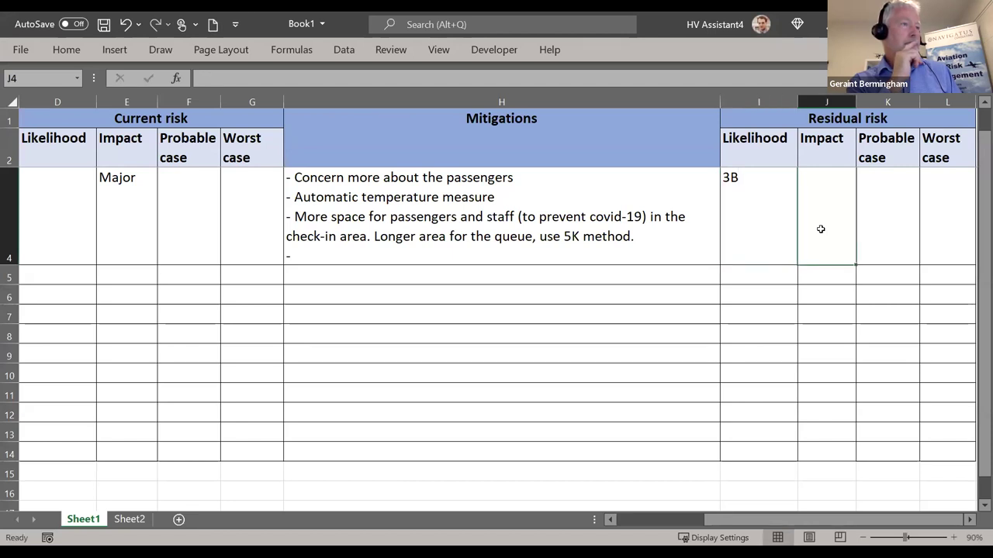
{"action": "type", "text": "Major"}
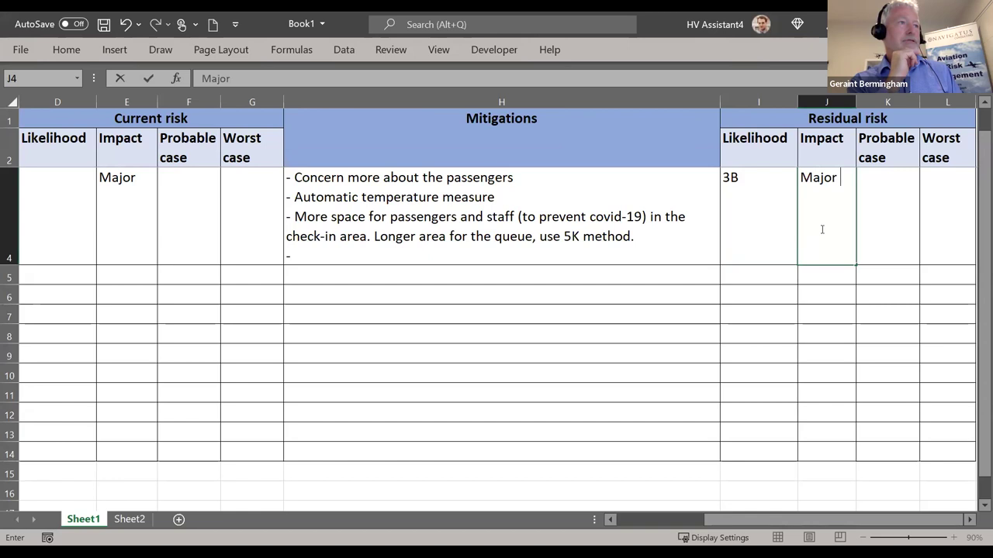
{"action": "left_click", "coordinate": [969, 520]}
{"action": "left_click", "coordinate": [968, 520]}
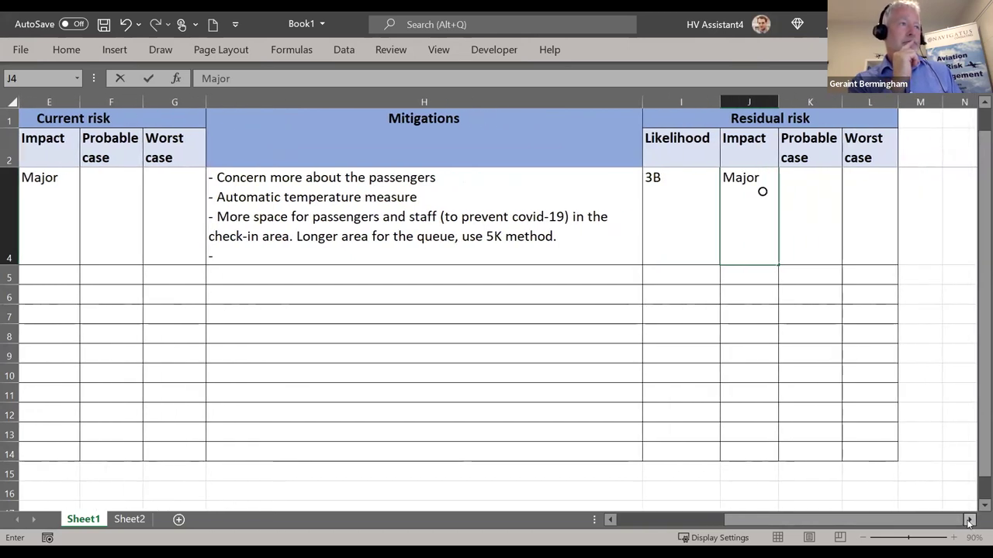
{"action": "left_click", "coordinate": [968, 521]}
{"action": "left_click", "coordinate": [751, 200]}
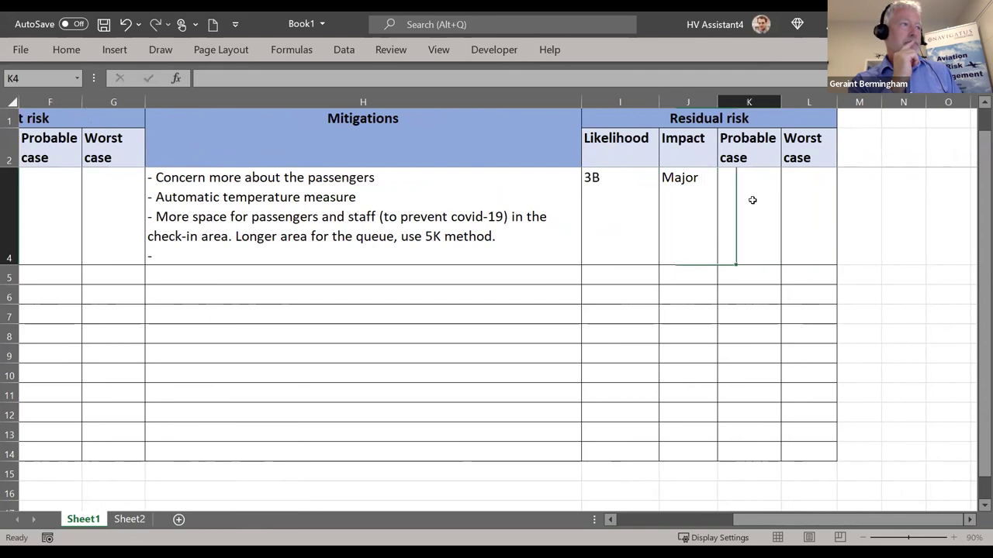
{"action": "left_click", "coordinate": [709, 210]}
{"action": "left_click_drag", "start_coordinate": [649, 210], "coordinate": [681, 212]}
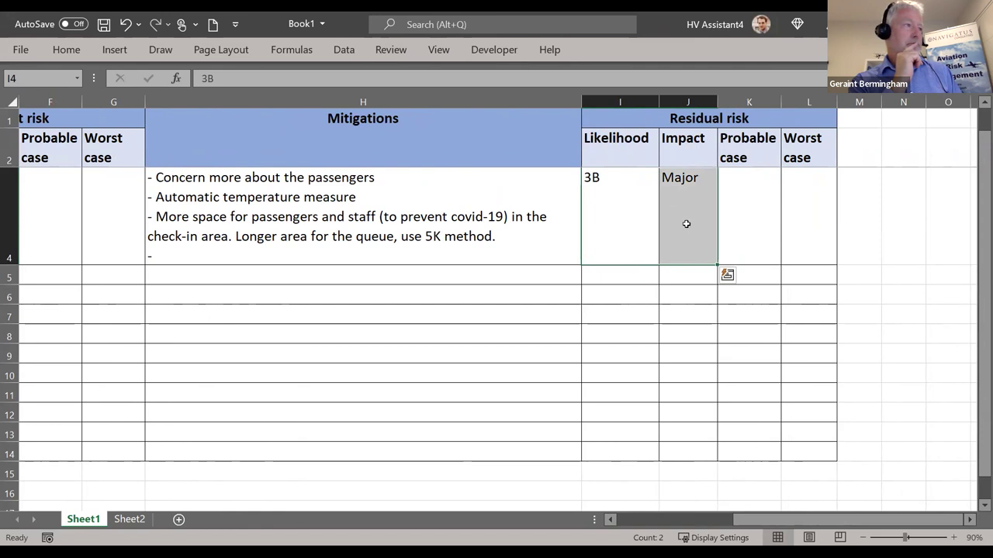
Complete the empty dashed line in H4 as "- Increase online check-in to mitigate the contact"
{"action": "double_click", "coordinate": [290, 256]}
{"action": "type", "text": "Inc"}
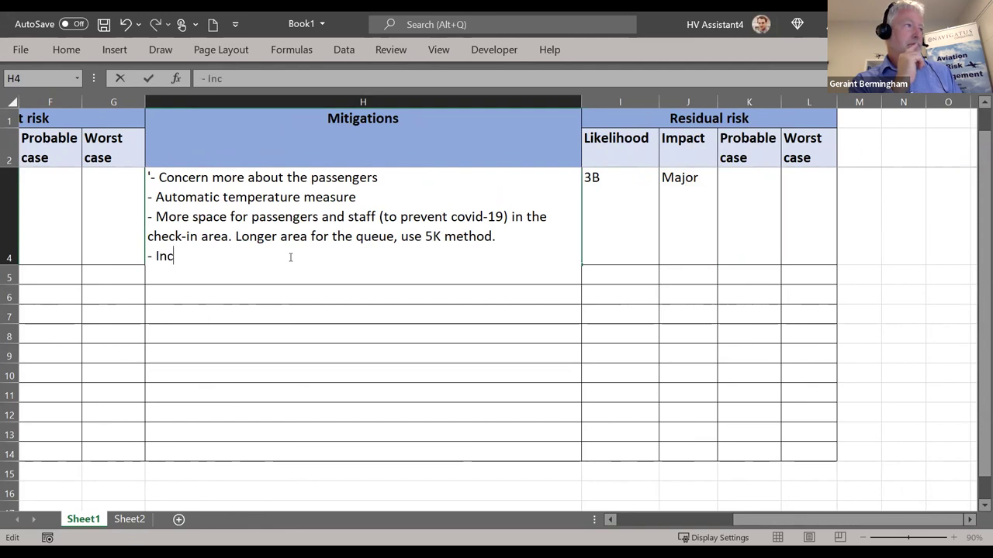
{"action": "type", "text": "rease online "}
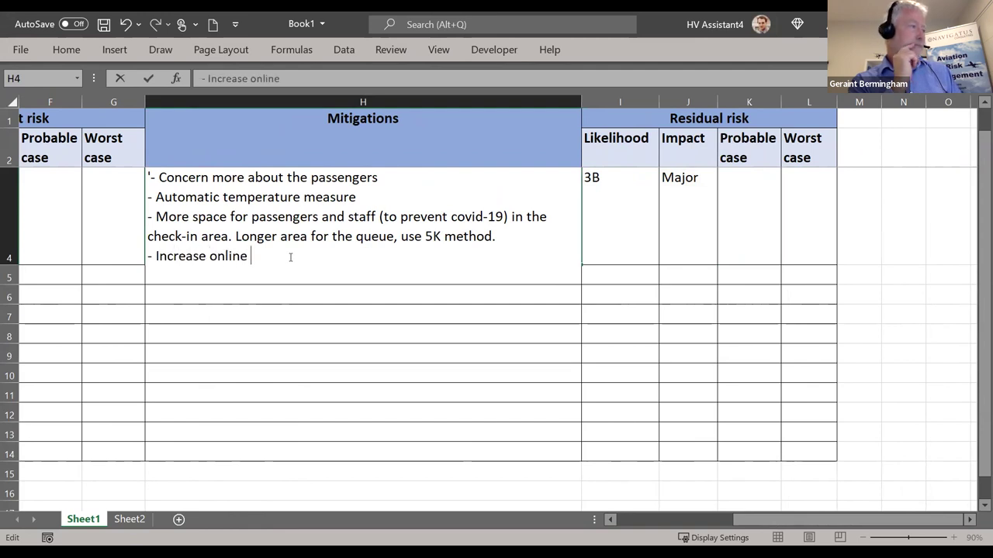
{"action": "type", "text": "check-in"}
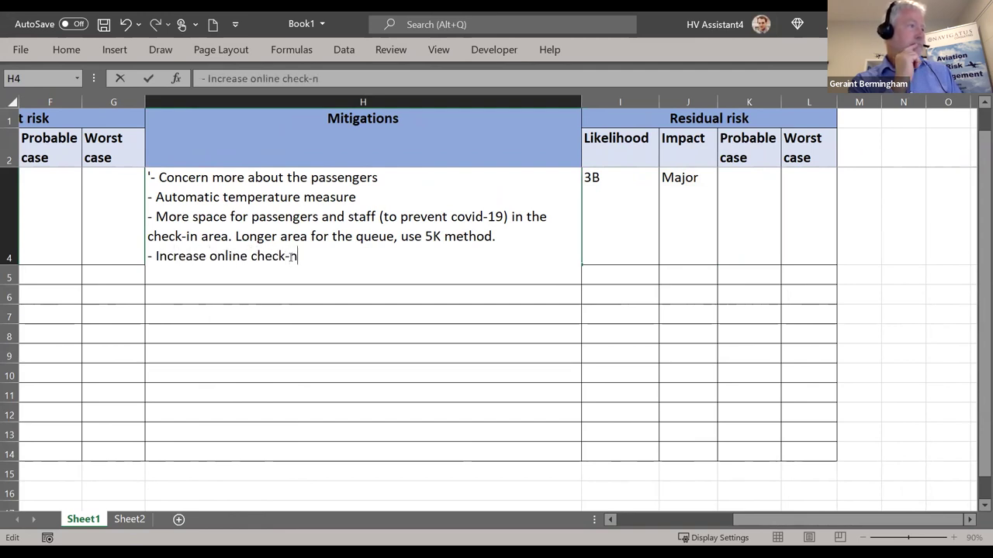
{"action": "type", "text": " to m"}
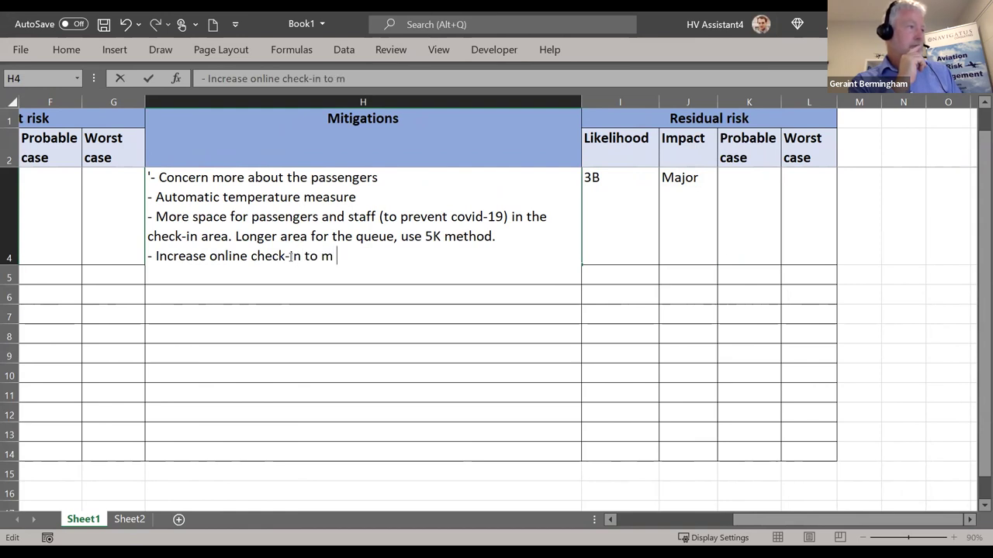
{"action": "type", "text": "itigate the contact"}
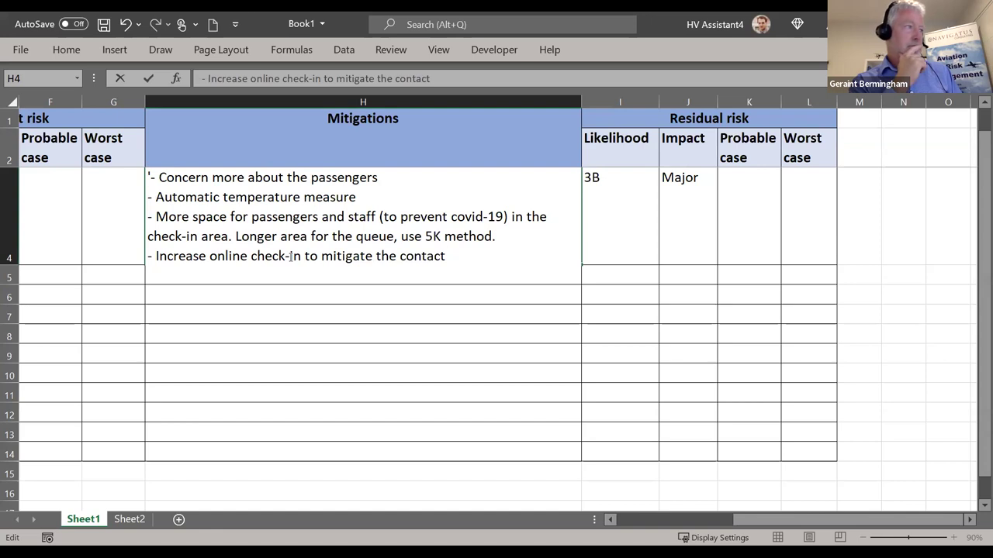
{"action": "left_click", "coordinate": [673, 238]}
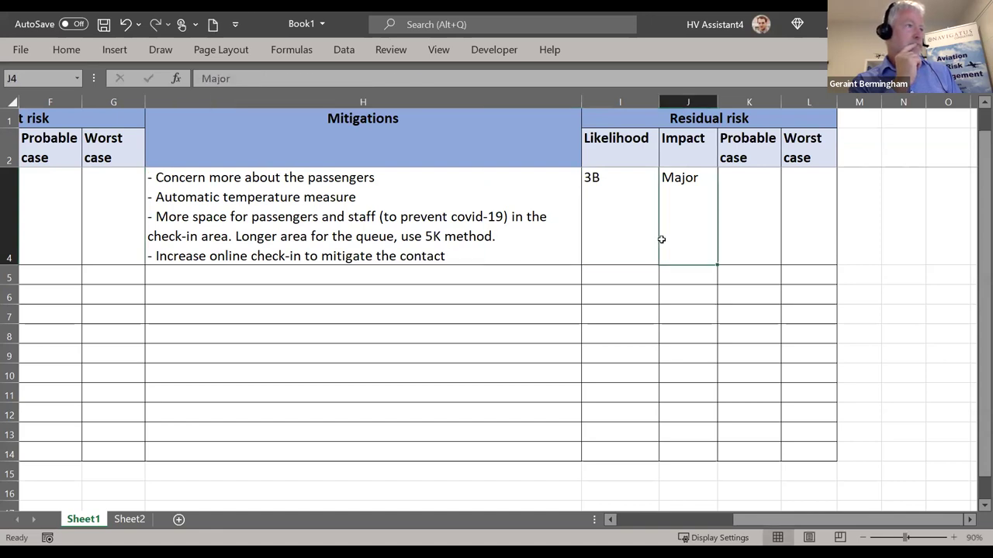
Replace Group 3's residual likelihood in I4 with "Possible ( C)", keeping the space so it is not converted to a copyright sign
{"action": "left_click_drag", "start_coordinate": [636, 228], "coordinate": [716, 254]}
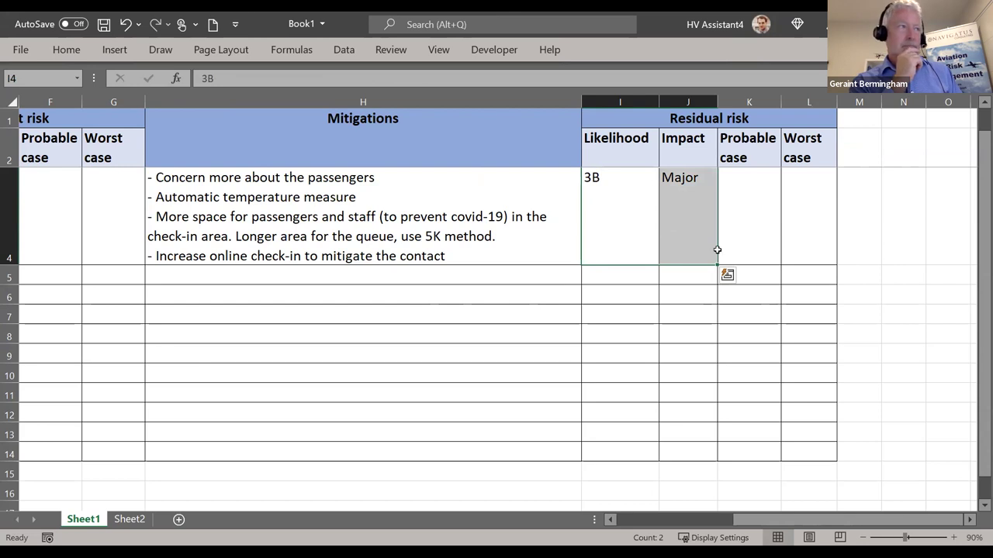
{"action": "left_click", "coordinate": [715, 250]}
{"action": "left_click", "coordinate": [644, 225]}
{"action": "key", "text": "Delete"}
{"action": "type", "text": "Possible "}
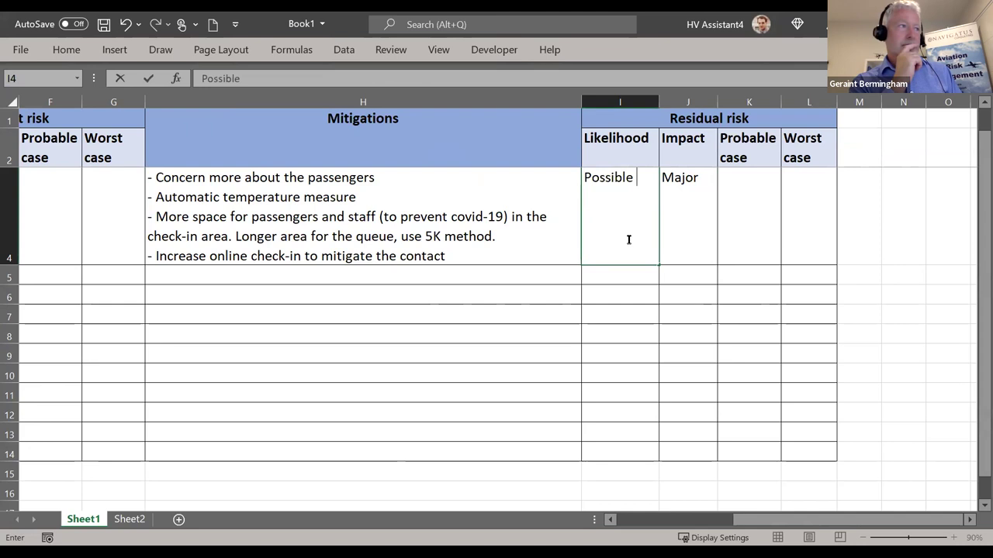
{"action": "type", "text": "(C)"}
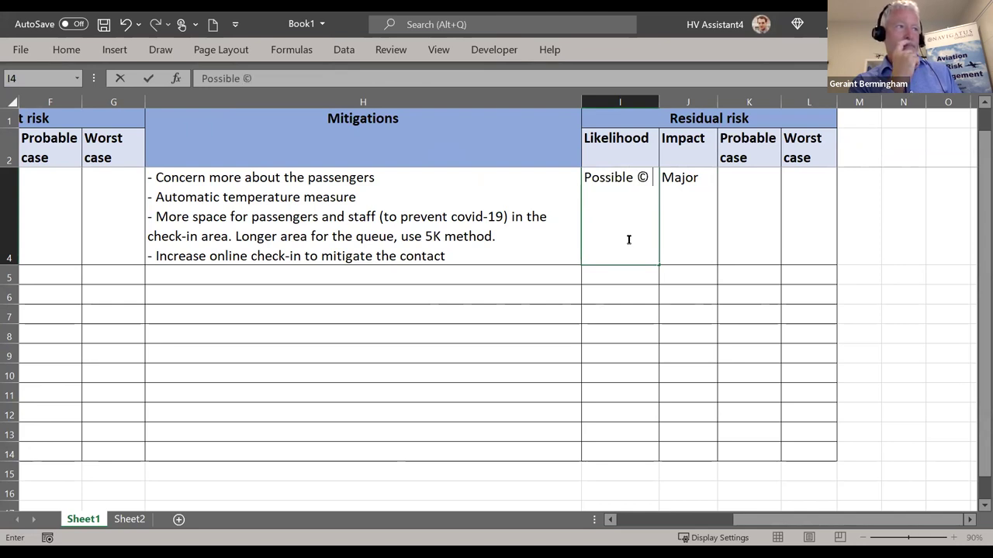
{"action": "key", "text": "F2"}
{"action": "key", "text": "BackSpace"}
{"action": "type", "text": "( C)"}
Change Group 3's residual impact in J4 to Moderate
{"action": "left_click", "coordinate": [705, 194]}
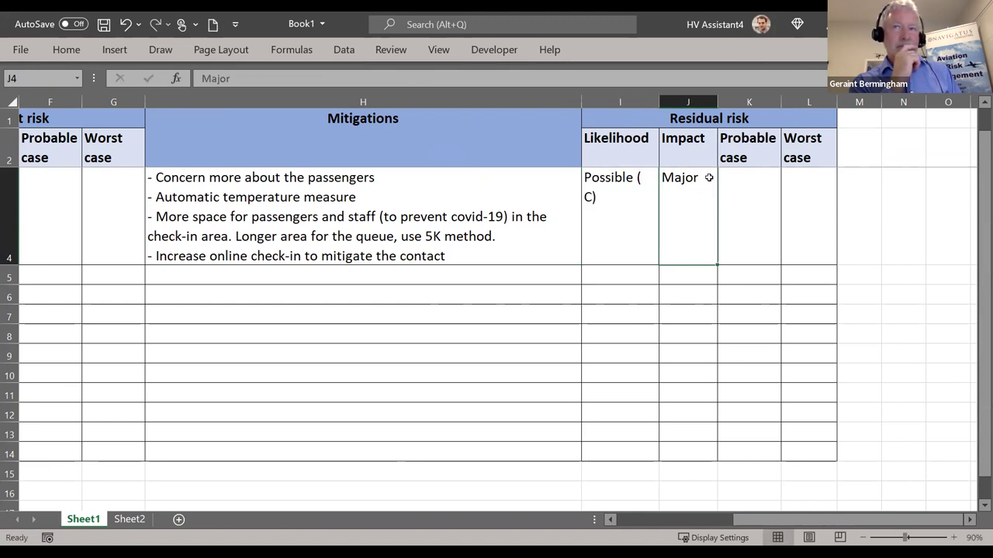
{"action": "double_click", "coordinate": [705, 177]}
{"action": "left_click_drag", "start_coordinate": [704, 178], "coordinate": [666, 179]}
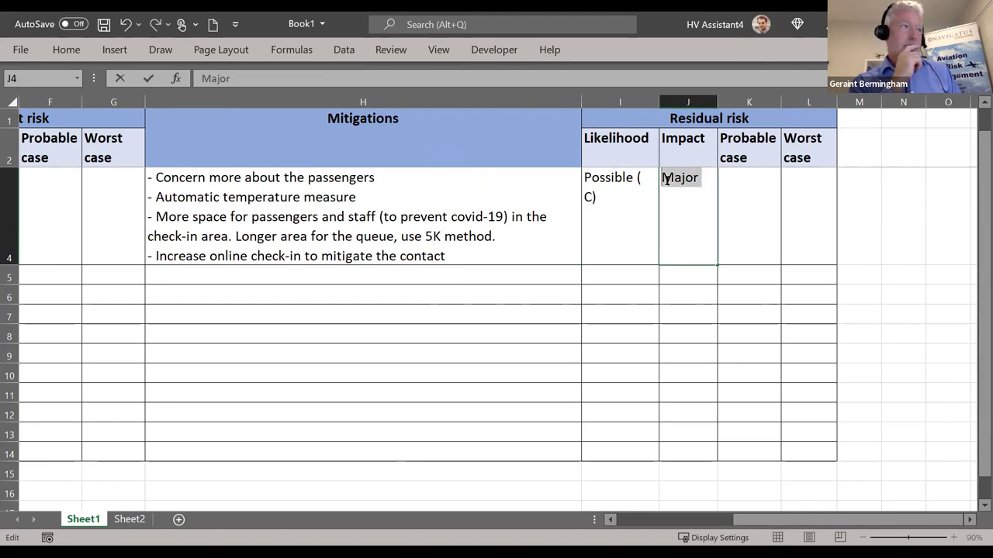
{"action": "type", "text": "Moderate"}
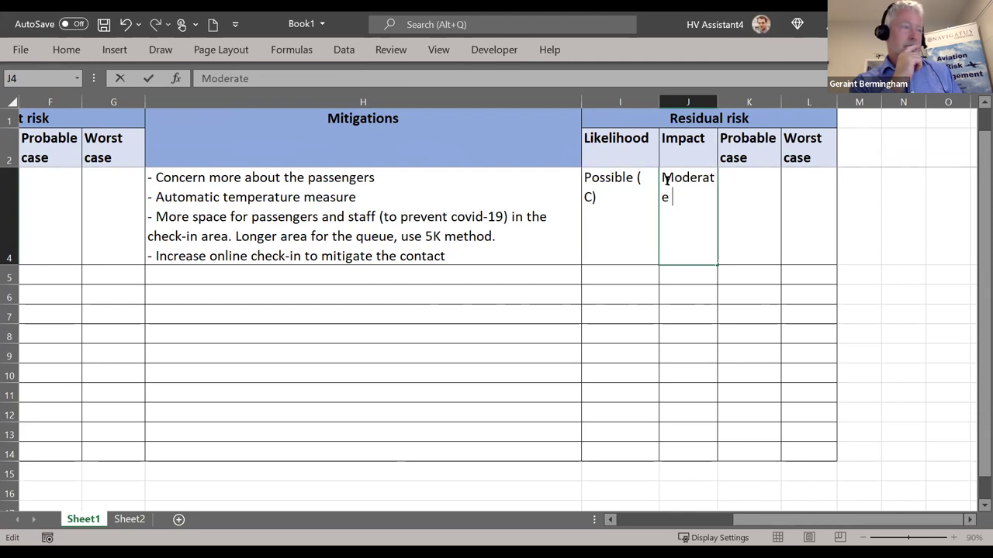
Fill Group 3's residual worst case cell, L4, with yellow
{"action": "left_click", "coordinate": [796, 212]}
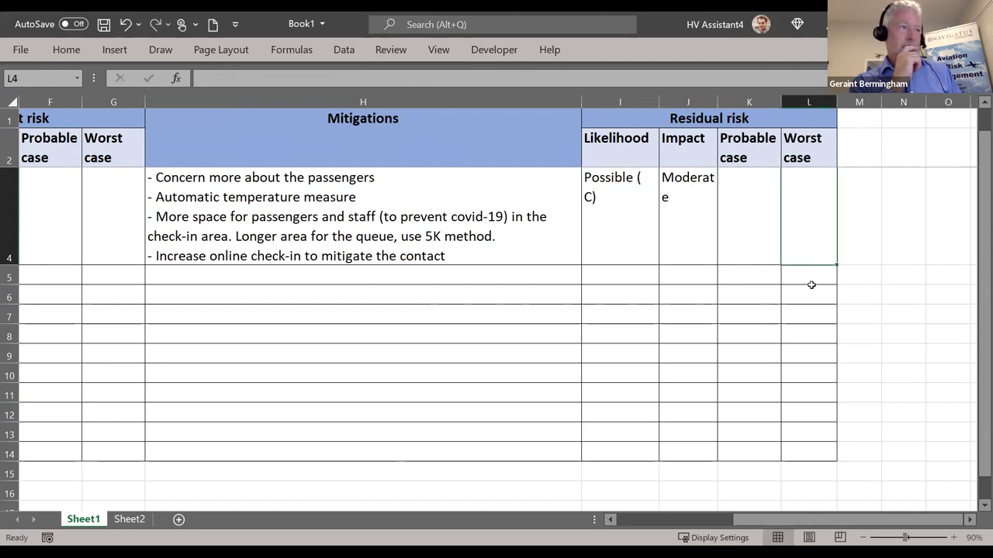
{"action": "left_click", "coordinate": [114, 50]}
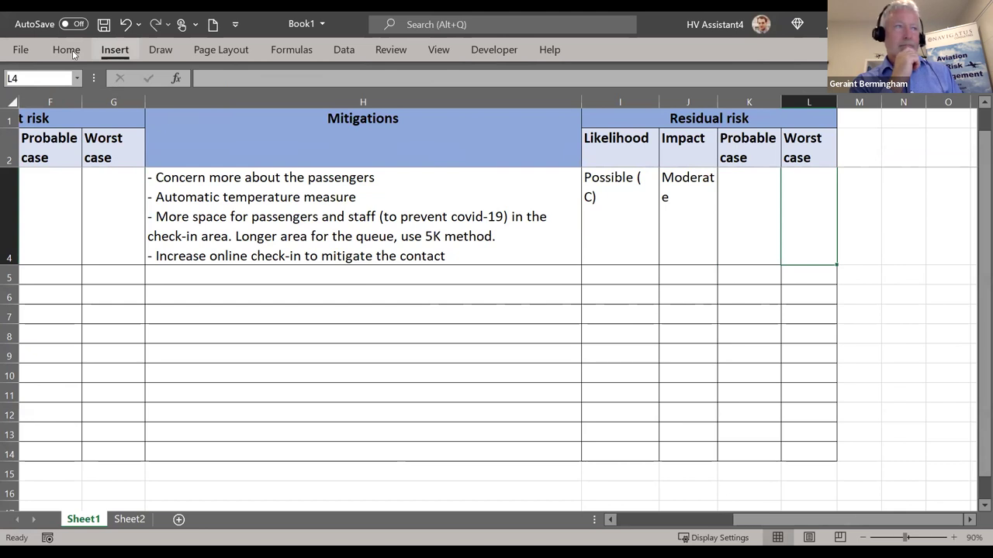
{"action": "left_click", "coordinate": [230, 252]}
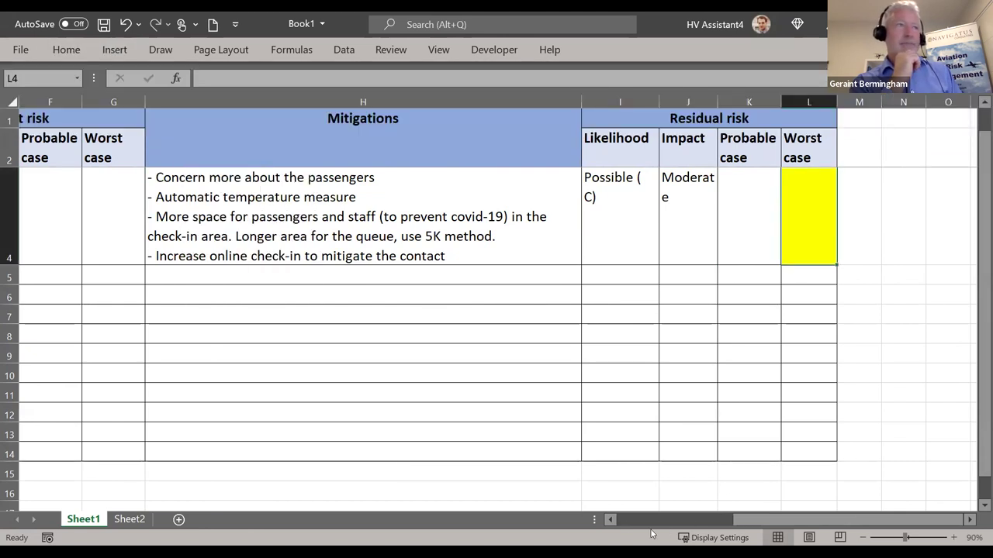
Enter 3B as Group 3's current risk likelihood in D4
{"action": "left_click", "coordinate": [616, 523]}
{"action": "left_click", "coordinate": [616, 522]}
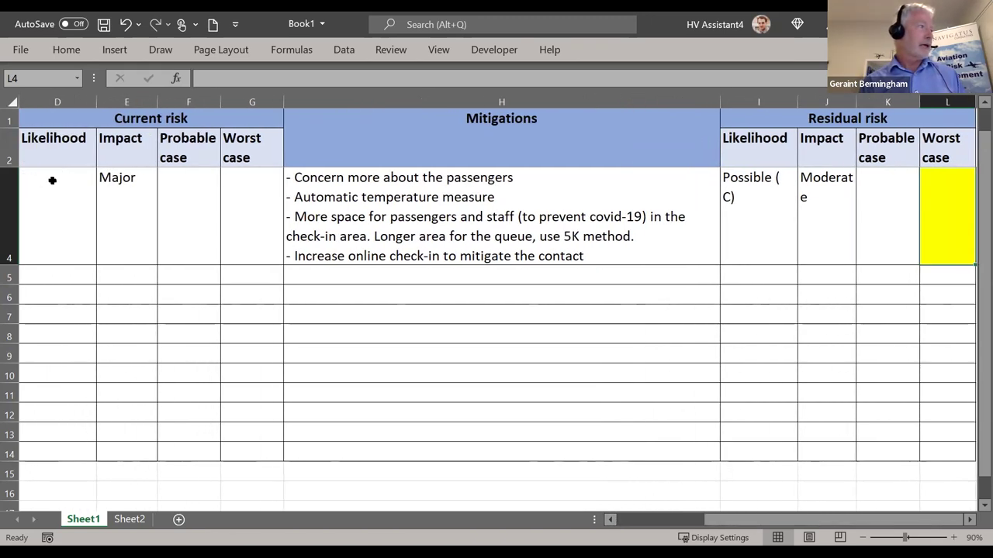
{"action": "left_click", "coordinate": [80, 222]}
{"action": "type", "text": "3B"}
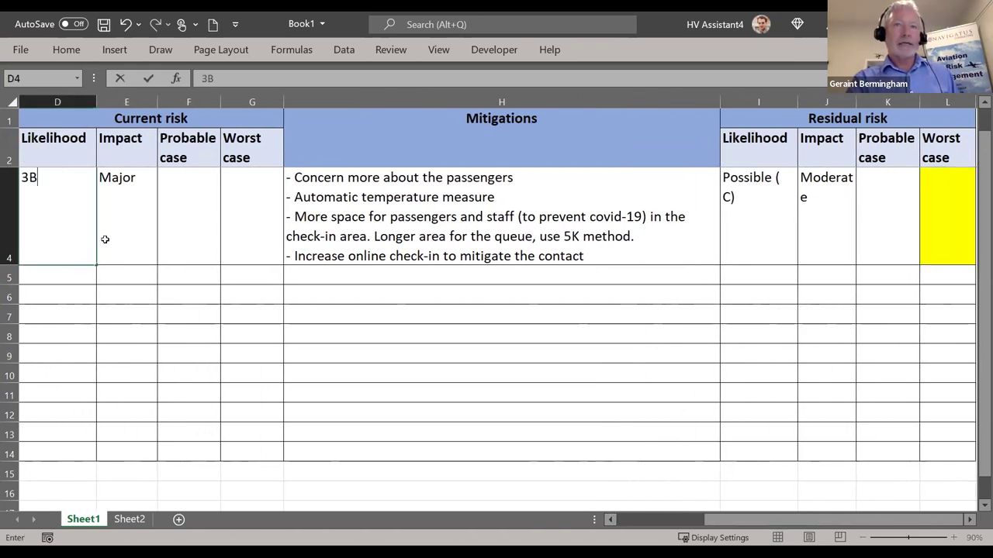
{"action": "left_click", "coordinate": [133, 237]}
Set Group 3's current risk likelihood in D4 to Likely
{"action": "left_click", "coordinate": [31, 216]}
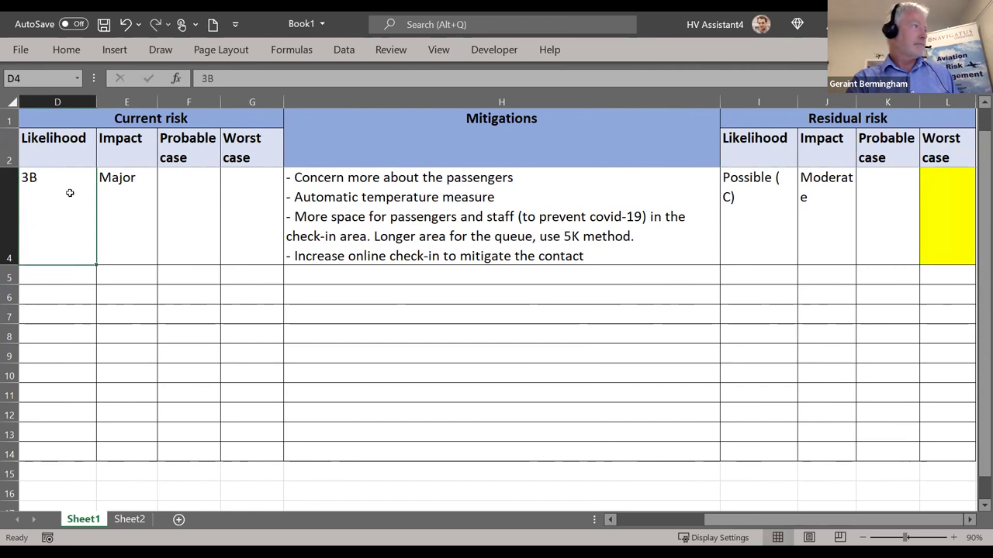
{"action": "type", "text": "Likeli"}
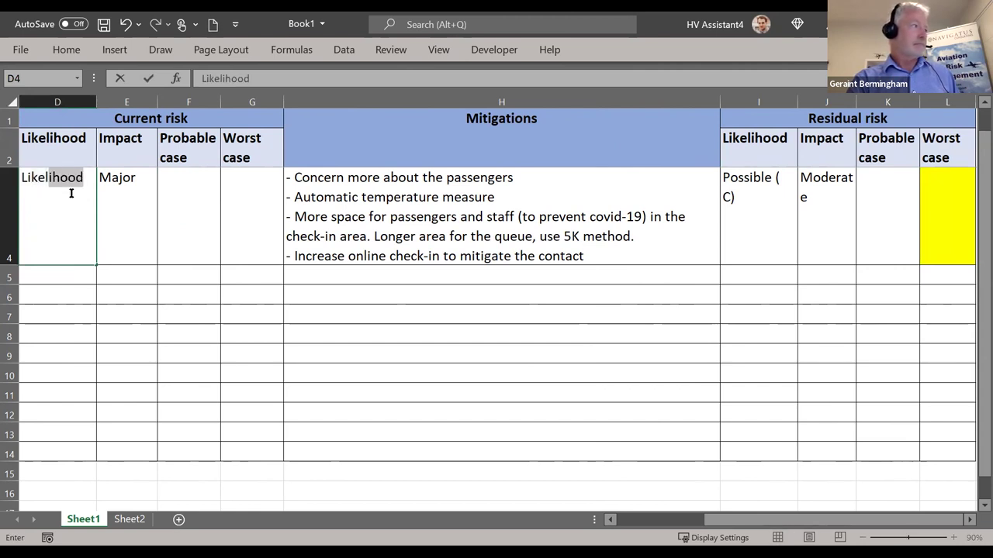
{"action": "type", "text": "y"}
{"action": "left_click", "coordinate": [245, 298]}
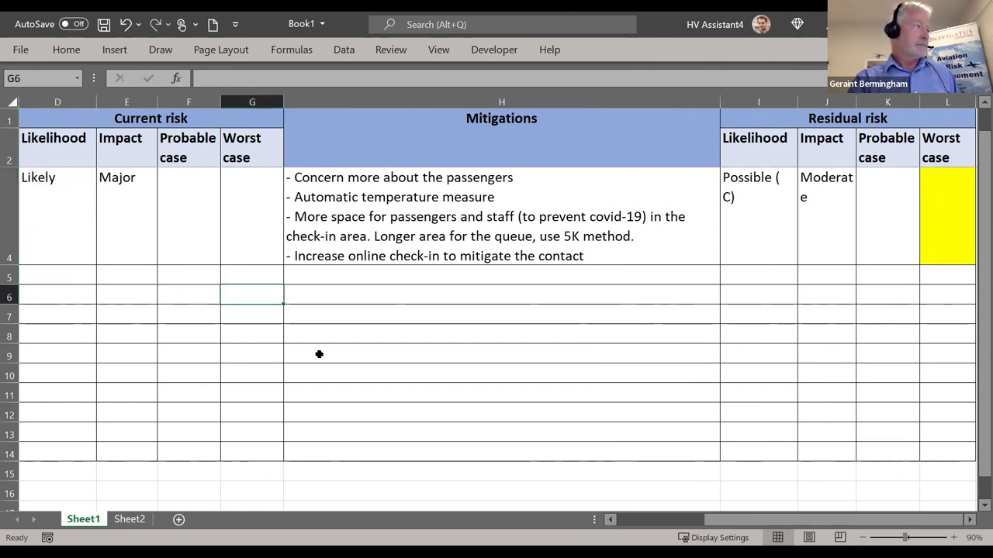
Fill Group 3's current worst case cell, G4, with red
{"action": "left_click", "coordinate": [611, 521]}
{"action": "left_click", "coordinate": [335, 198]}
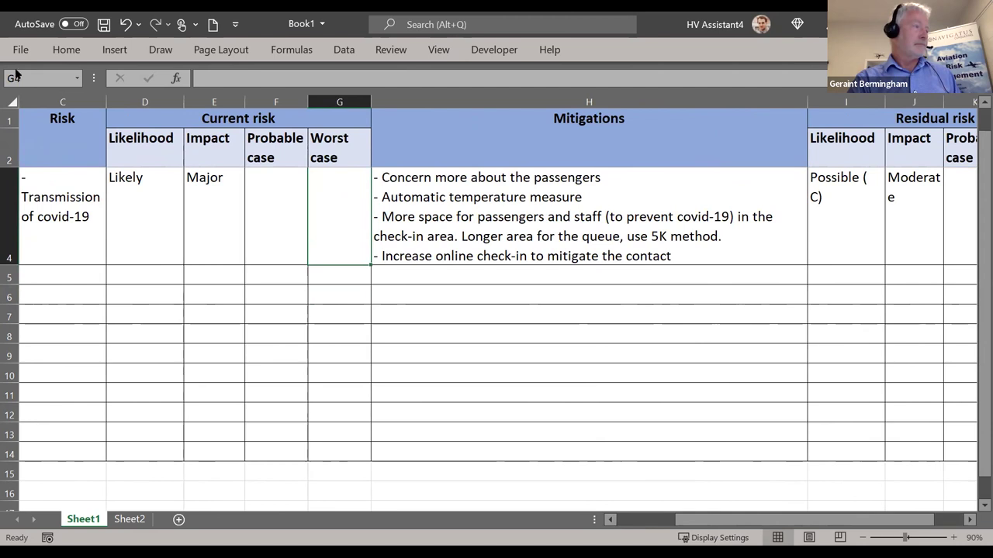
{"action": "left_click", "coordinate": [69, 53]}
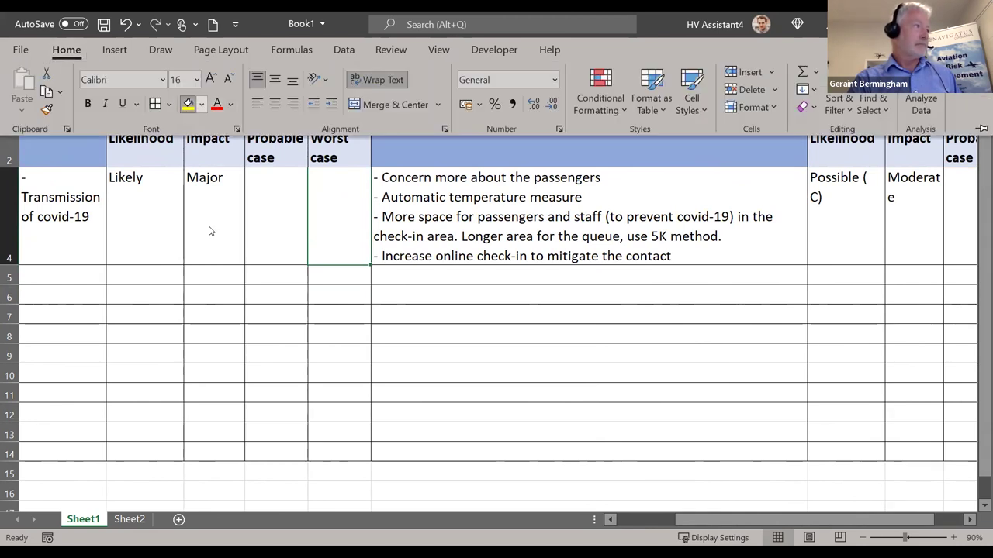
{"action": "key", "text": "alt+h"}
{"action": "key", "text": "h"}
{"action": "left_click", "coordinate": [405, 342]}
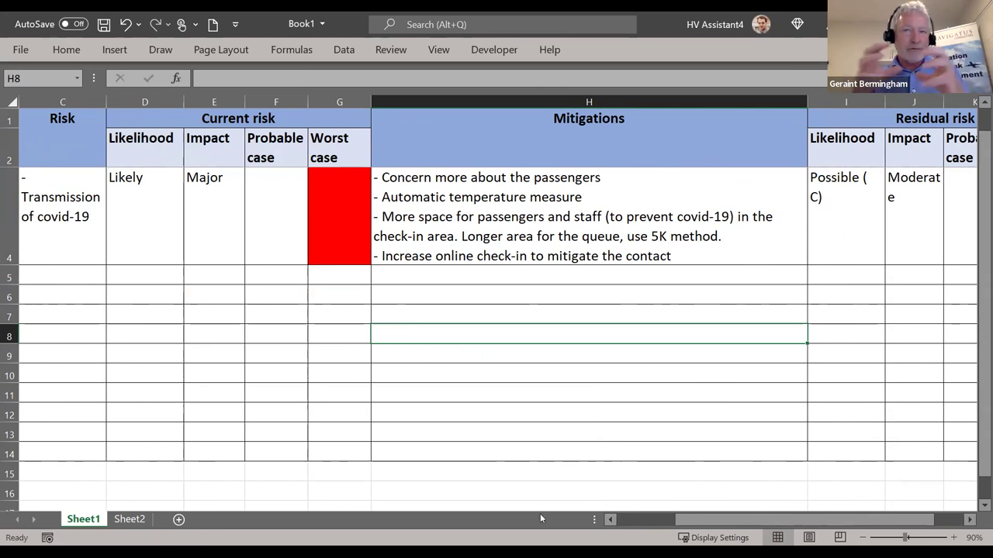
{"action": "left_click", "coordinate": [528, 429]}
{"action": "scroll", "coordinate": [462, 417], "scroll_direction": "up", "scroll_amount": 3}
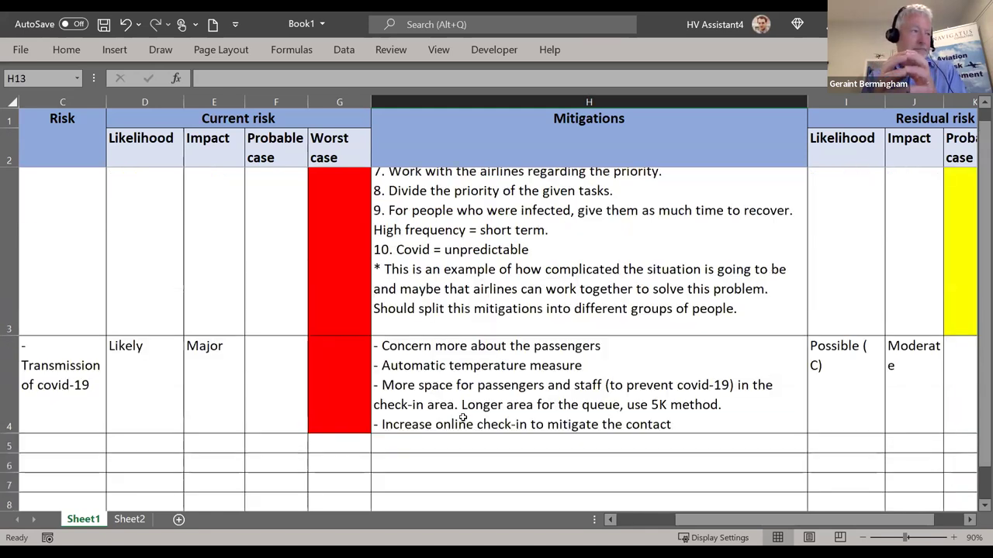
{"action": "scroll", "coordinate": [709, 310], "scroll_direction": "down", "scroll_amount": 5}
{"action": "scroll", "coordinate": [743, 308], "scroll_direction": "up", "scroll_amount": 3}
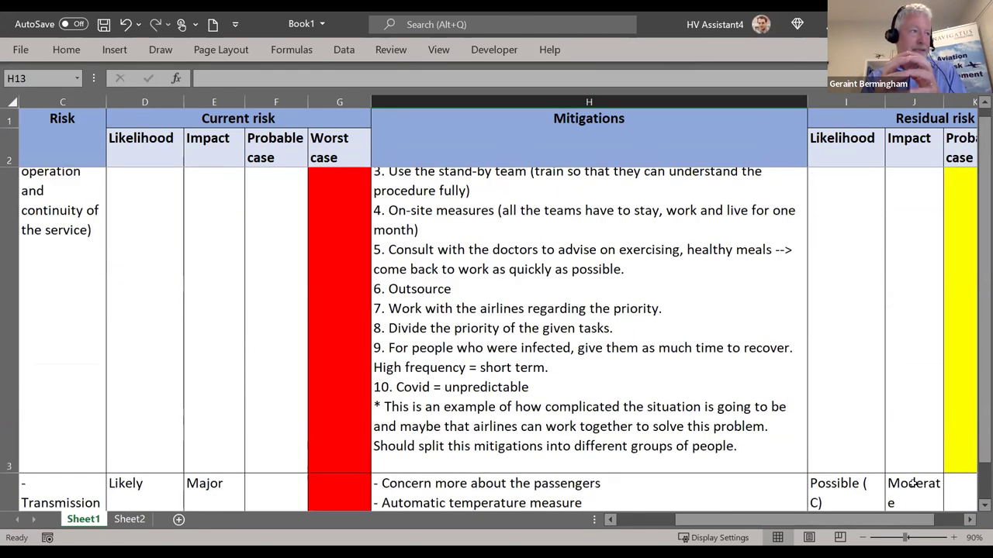
{"action": "left_click", "coordinate": [982, 506]}
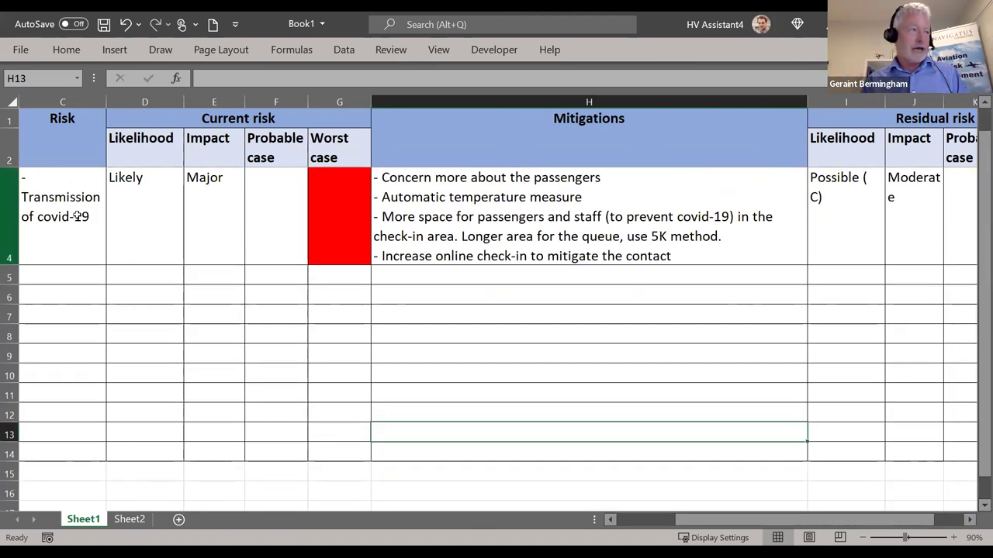
Remove the leading dash from Group 3's risk in C4 so it reads "Transmission of covid-19"
{"action": "double_click", "coordinate": [23, 194]}
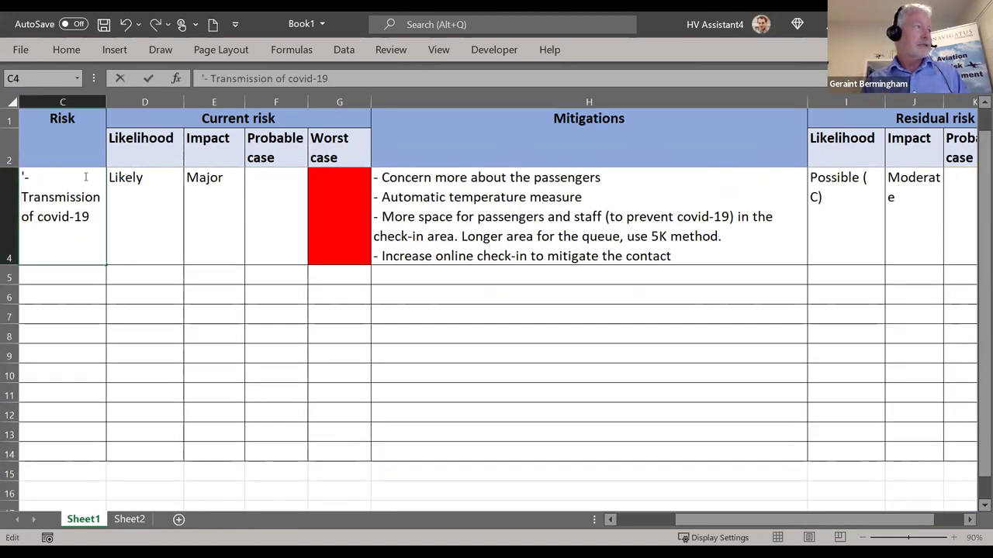
{"action": "key", "text": "BackSpace"}
{"action": "key", "text": "BackSpace"}
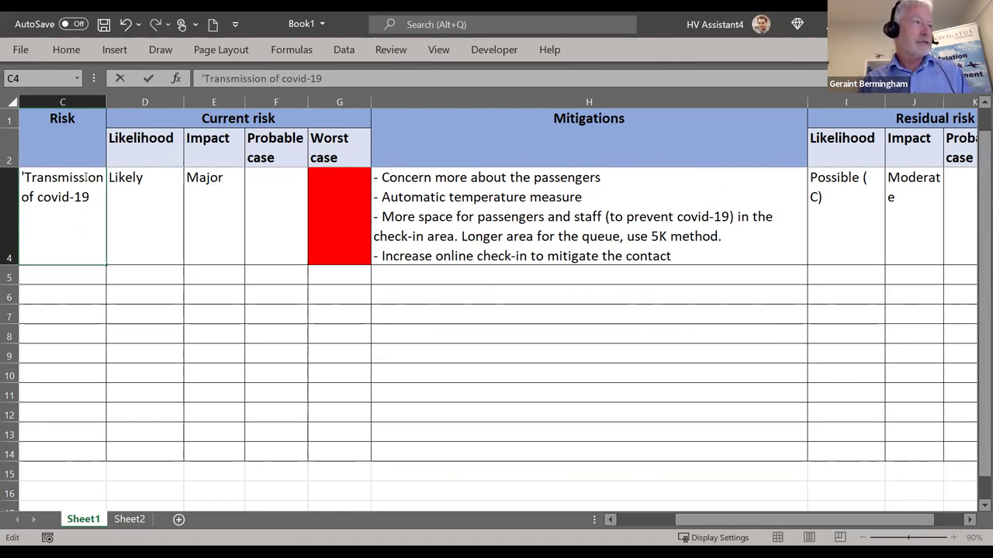
{"action": "left_click", "coordinate": [147, 292]}
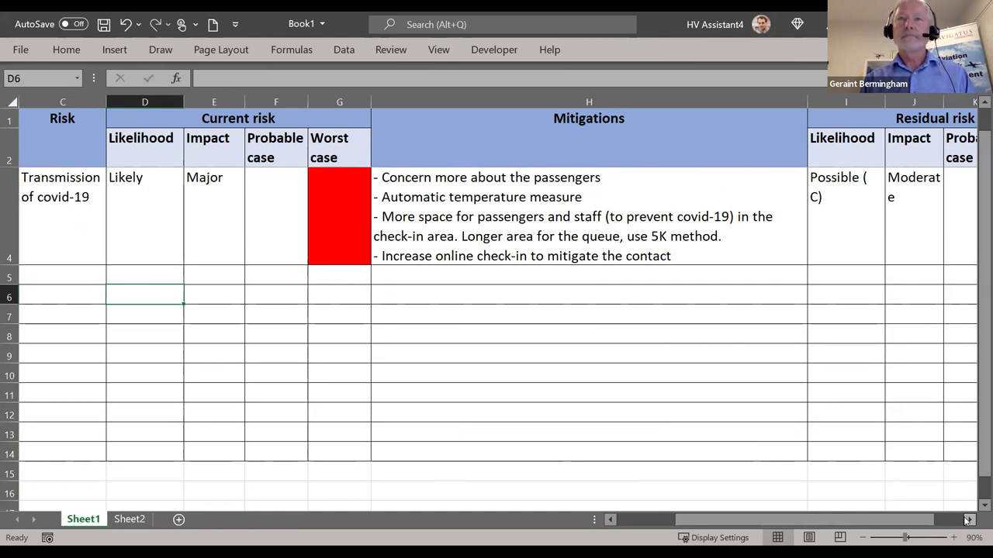
Add the line "- Encourage passengers to use mobile check-in" at the end of Group 3's mitigations in H4
{"action": "double_click", "coordinate": [709, 258]}
{"action": "key", "text": "alt+Return"}
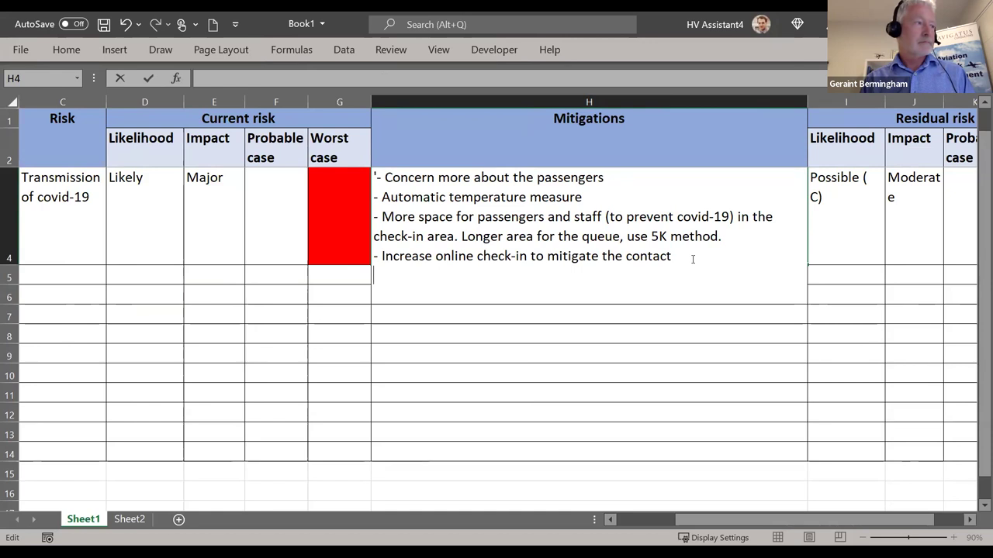
{"action": "type", "text": "- En"}
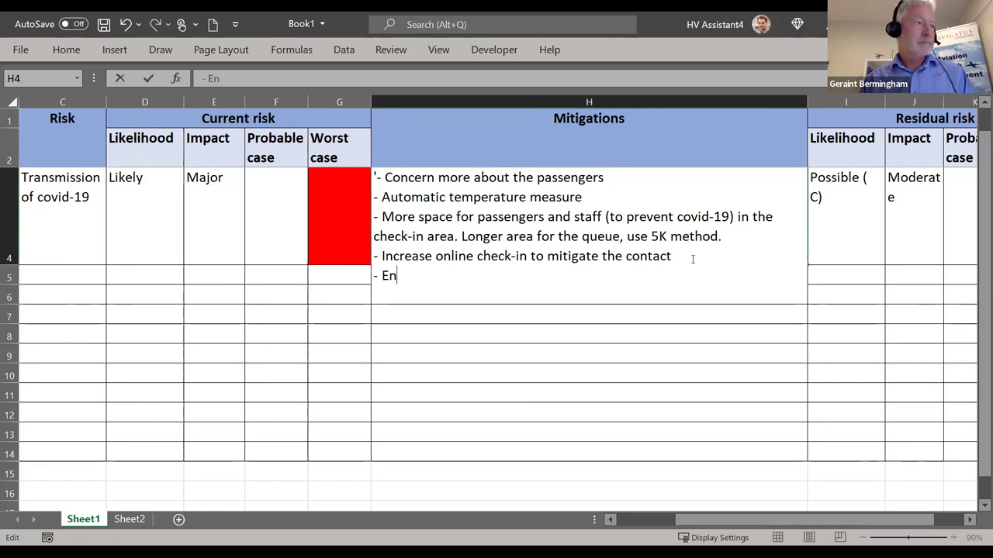
{"action": "type", "text": "co urage pa"}
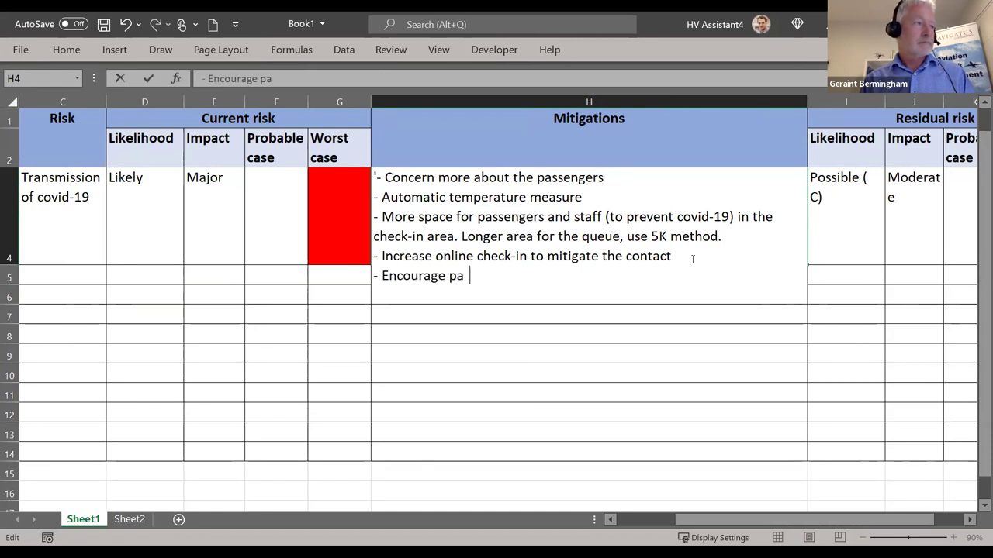
{"action": "type", "text": "ssage"}
{"action": "key", "text": "BackSpace"}
{"action": "key", "text": "BackSpace"}
{"action": "key", "text": "BackSpace"}
{"action": "type", "text": "engers to"}
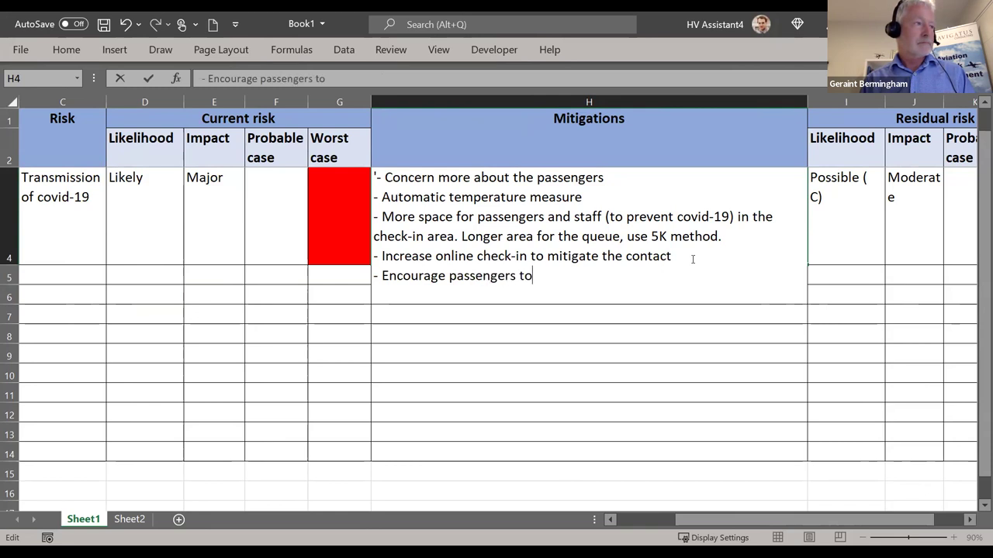
{"action": "type", "text": " use mobile che"}
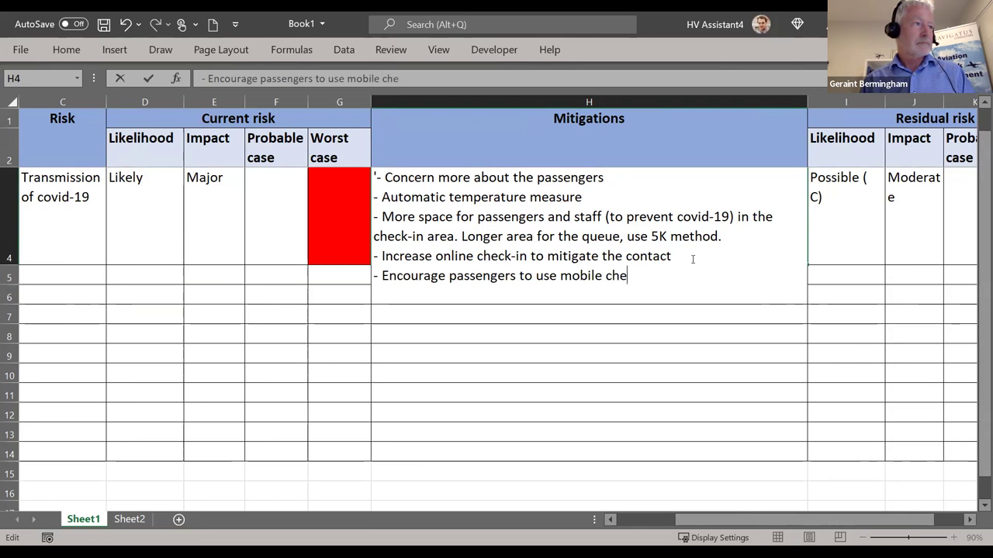
{"action": "type", "text": "ck-in"}
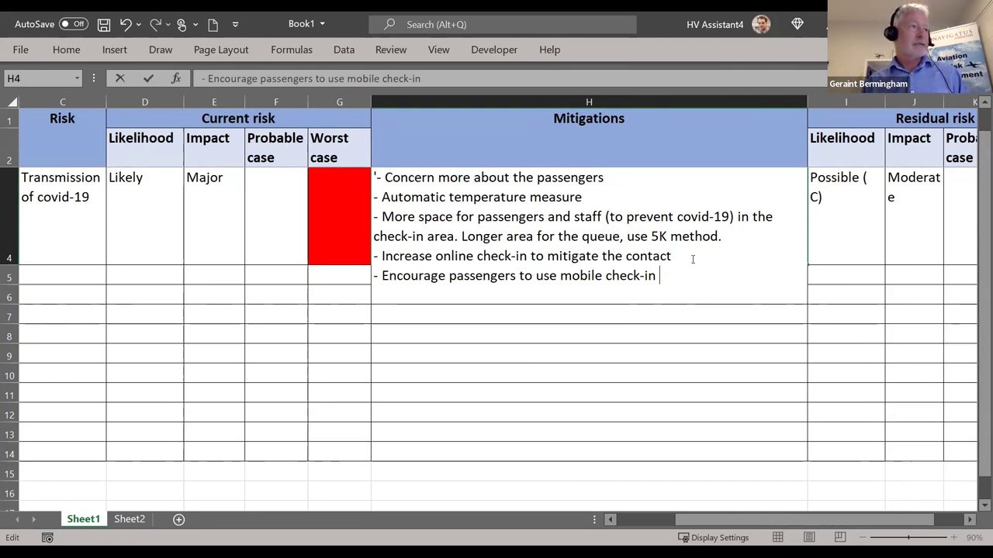
{"action": "key", "text": "Return"}
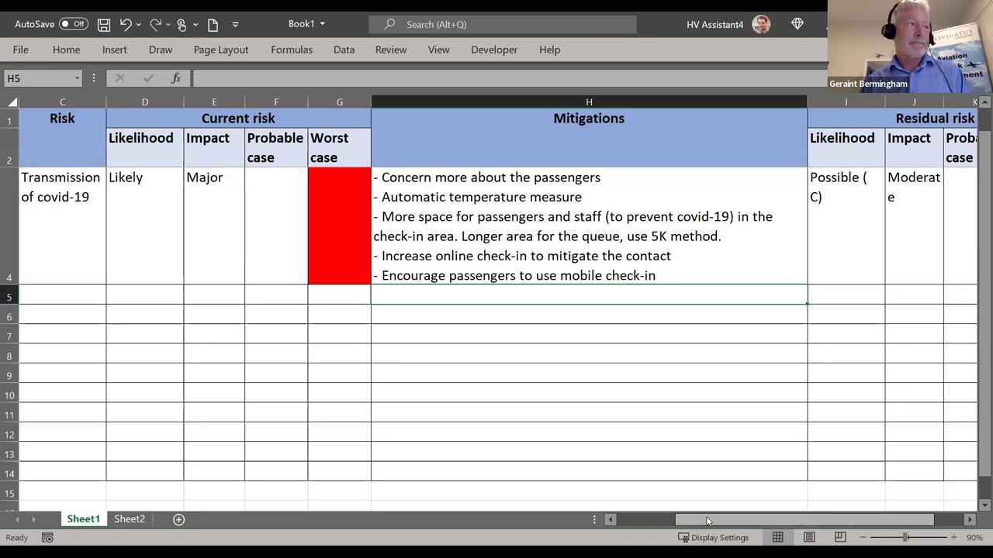
Append a new line "- Coordinate closely with security check" to Group 3's mitigations in H4
{"action": "left_click", "coordinate": [696, 268]}
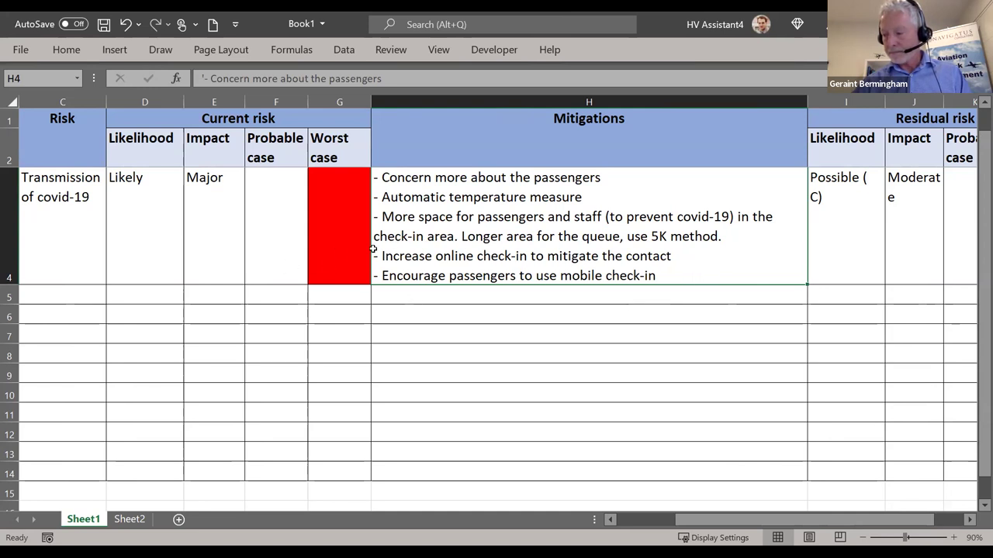
{"action": "left_click", "coordinate": [138, 214]}
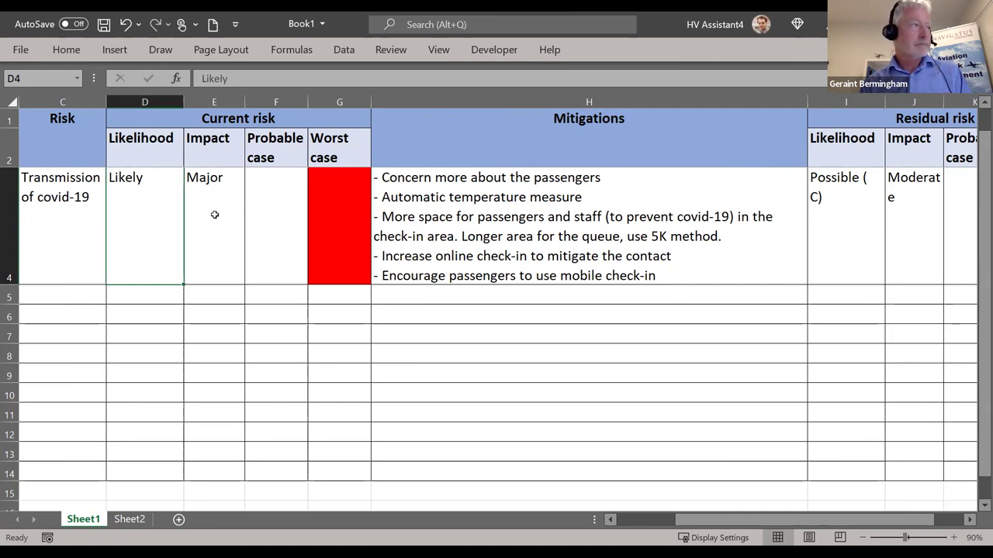
{"action": "left_click", "coordinate": [614, 252]}
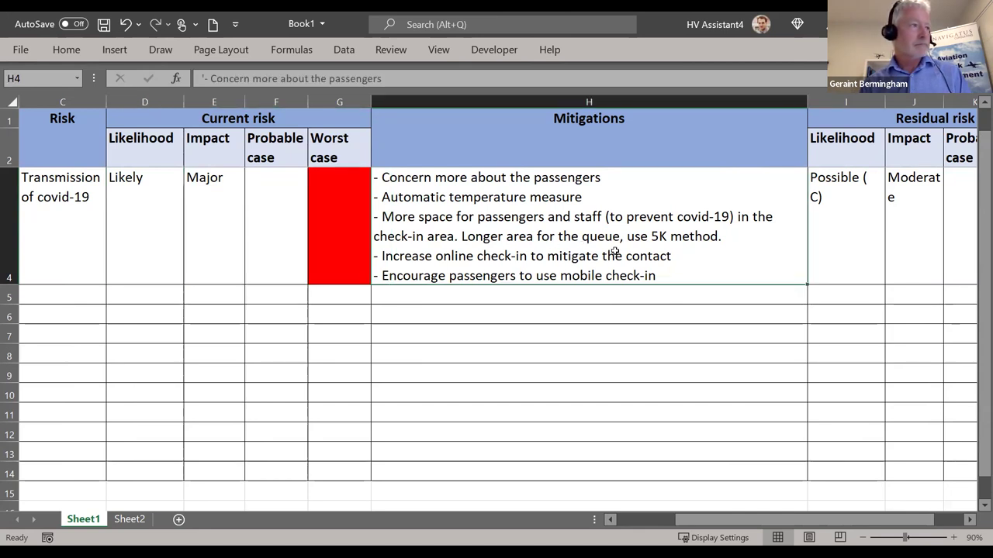
{"action": "double_click", "coordinate": [676, 275]}
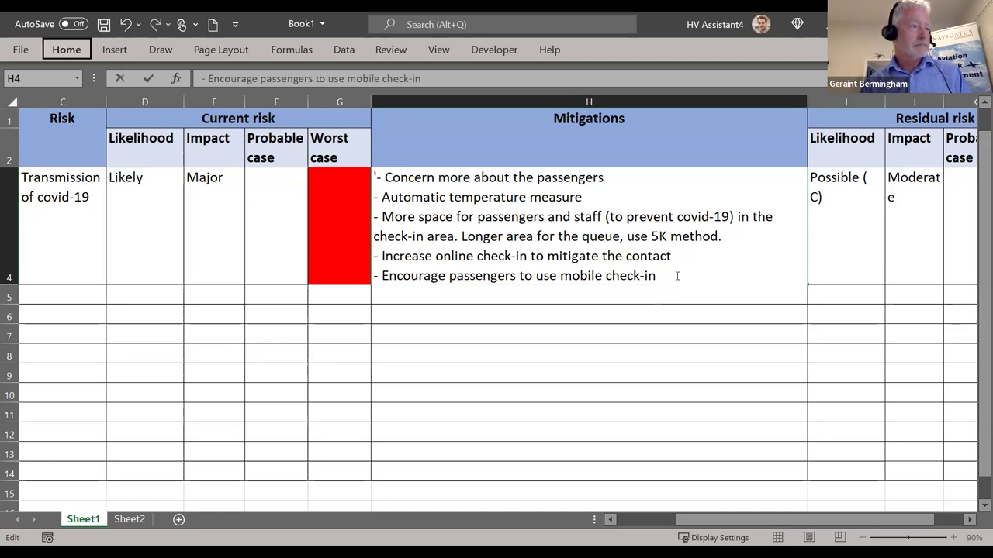
{"action": "key", "text": "alt+Return"}
{"action": "type", "text": "- Coordin"}
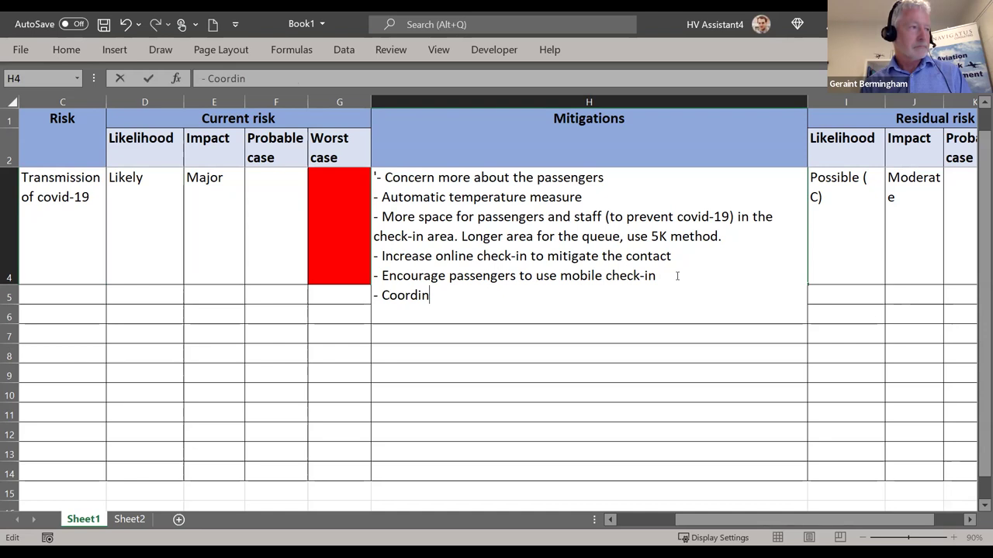
{"action": "type", "text": "ate closely wi"}
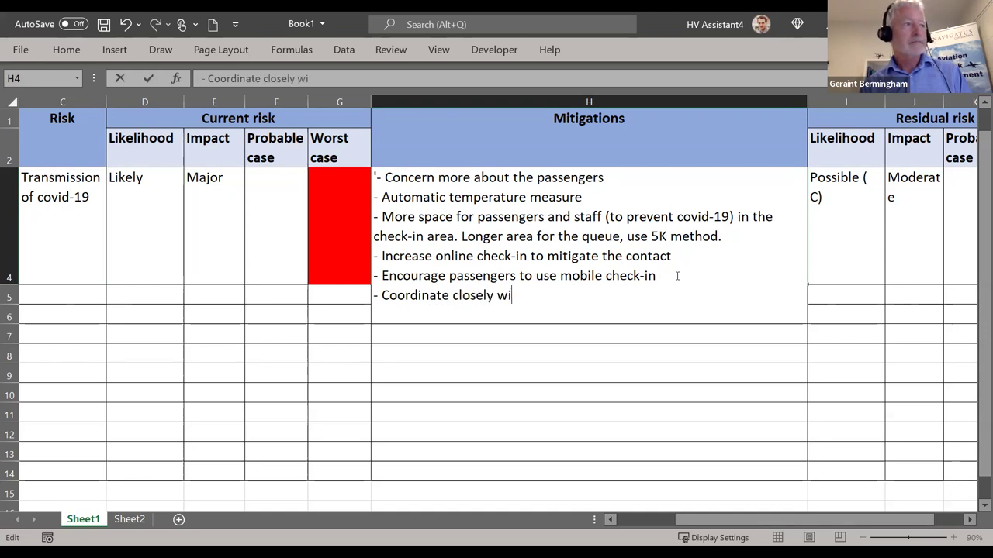
{"action": "type", "text": "th security check"}
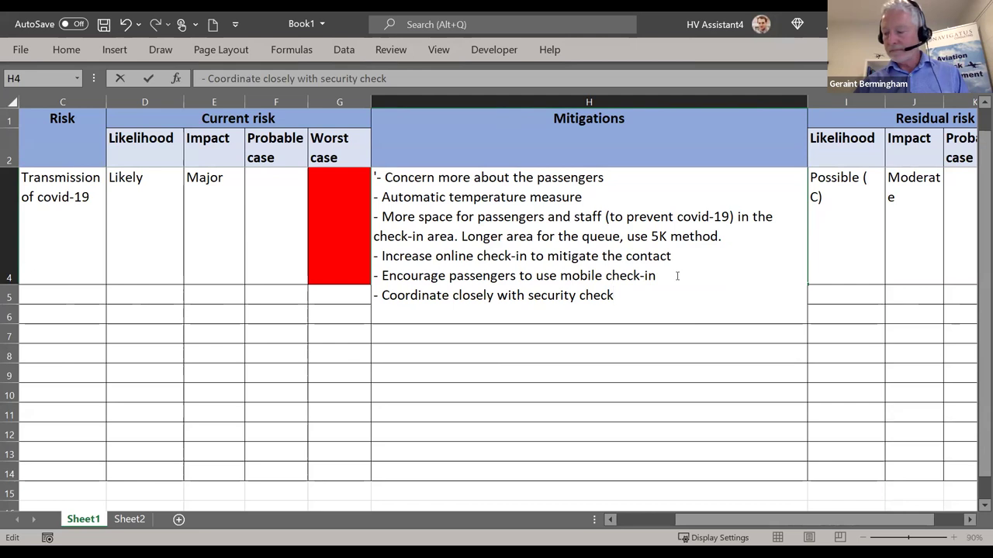
Add "- Demand green pass (vacinated) + negative covid test" as the last line of the mitigations in H4
{"action": "key", "text": "alt+Return"}
{"action": "type", "text": "- De"}
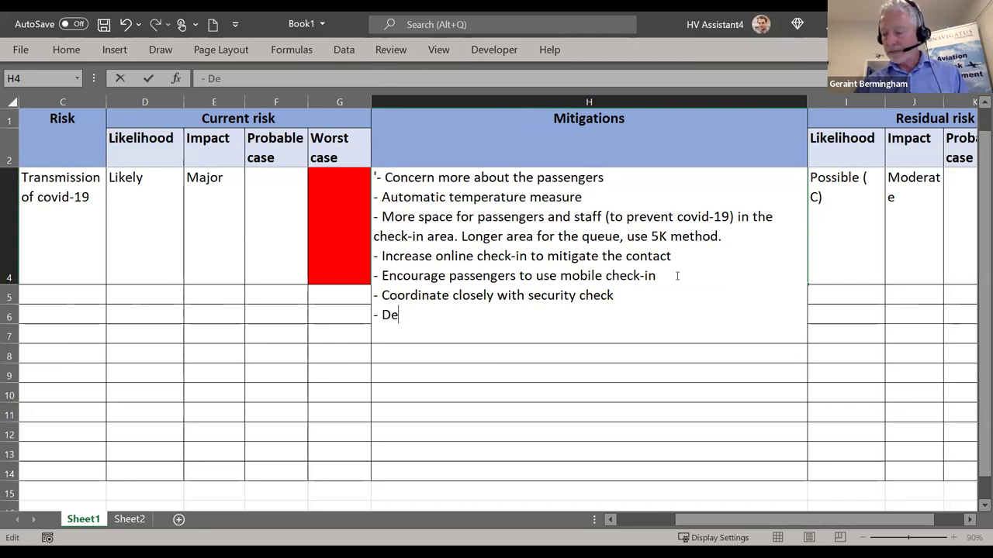
{"action": "type", "text": "mand green passs"}
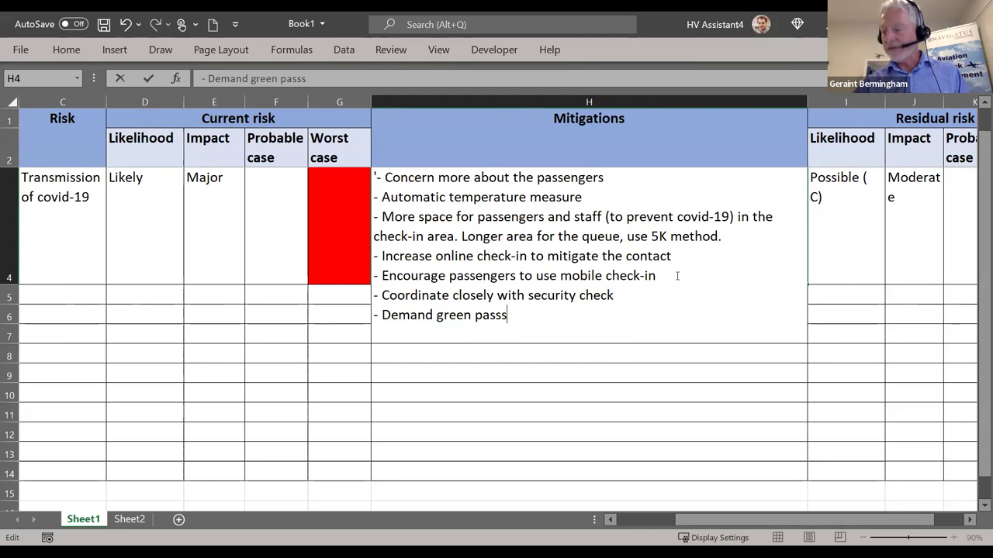
{"action": "key", "text": "BackSpace"}
{"action": "type", "text": "(va"}
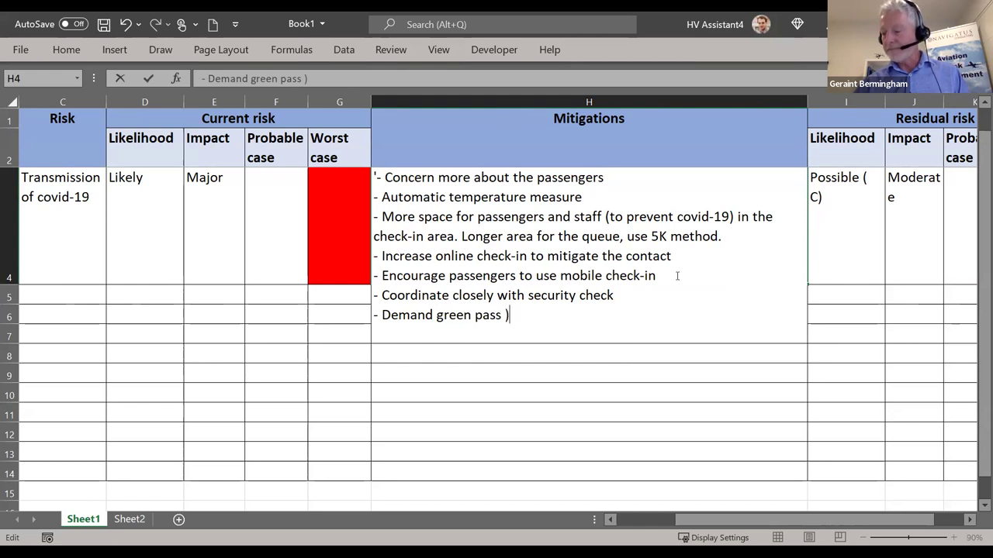
{"action": "type", "text": "c"}
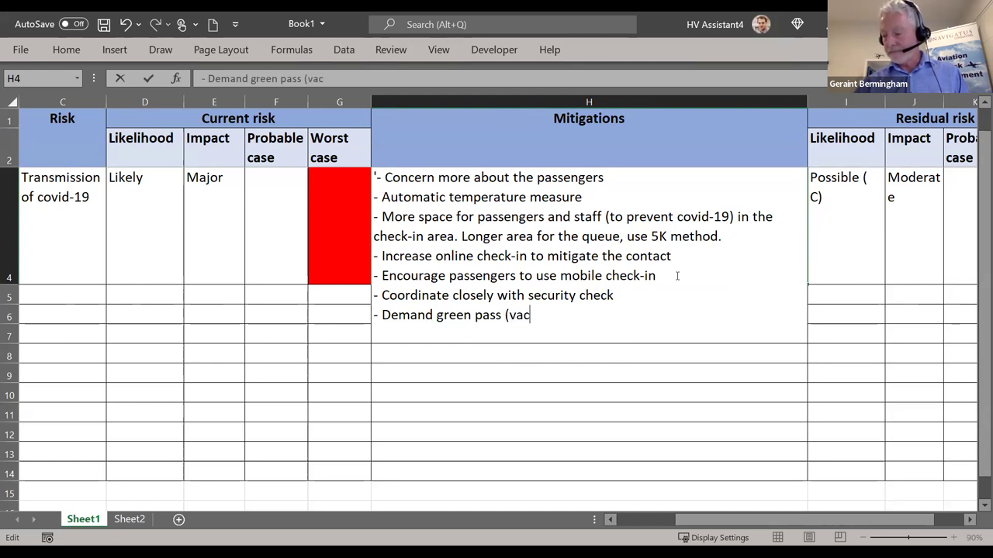
{"action": "type", "text": "inated"}
{"action": "key", "text": "BackSpace"}
{"action": "type", "text": ")"}
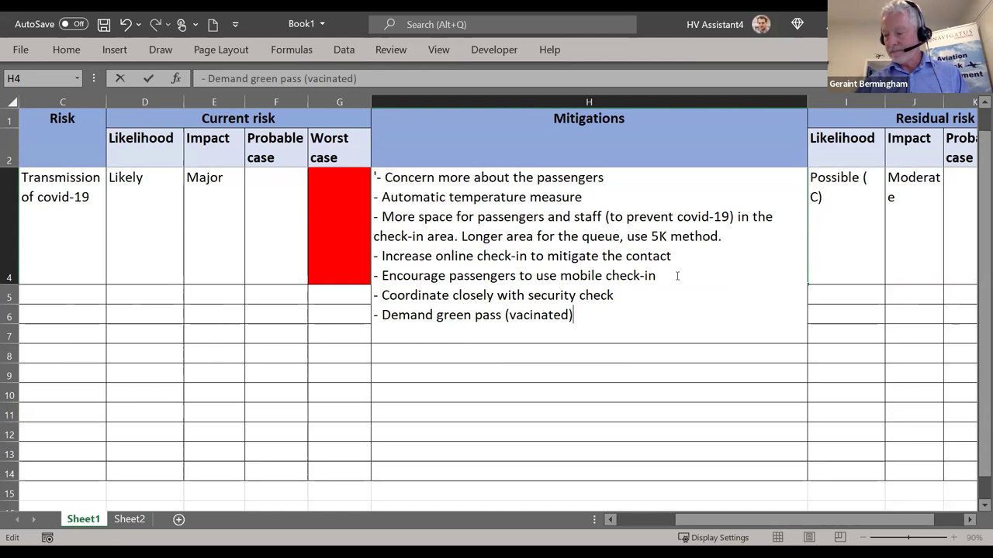
{"action": "type", "text": " + negativ"}
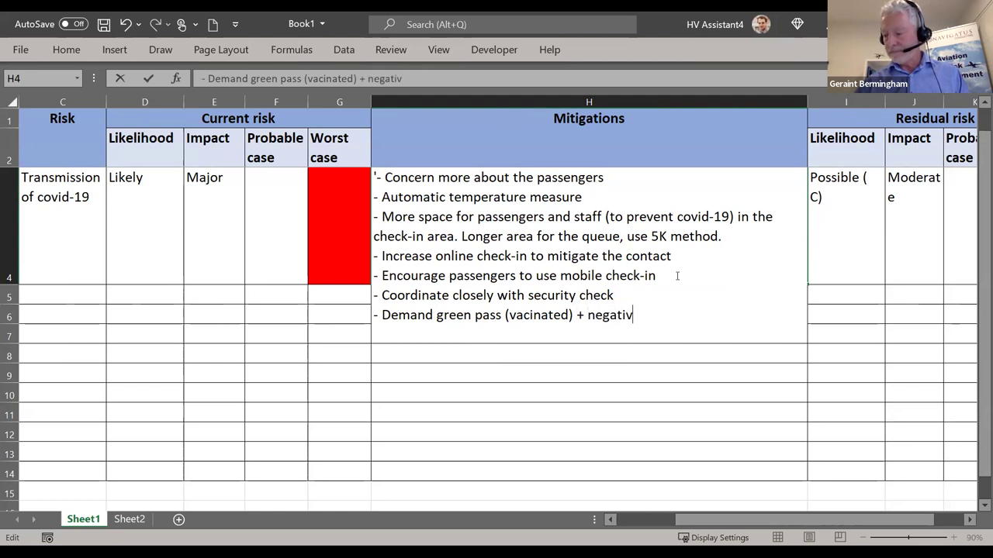
{"action": "type", "text": "e covid"}
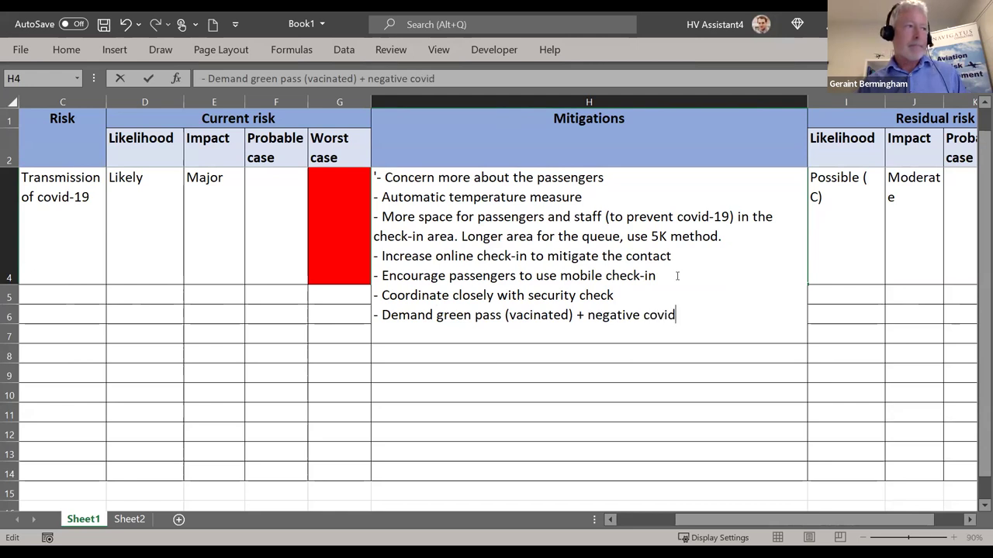
{"action": "type", "text": " test"}
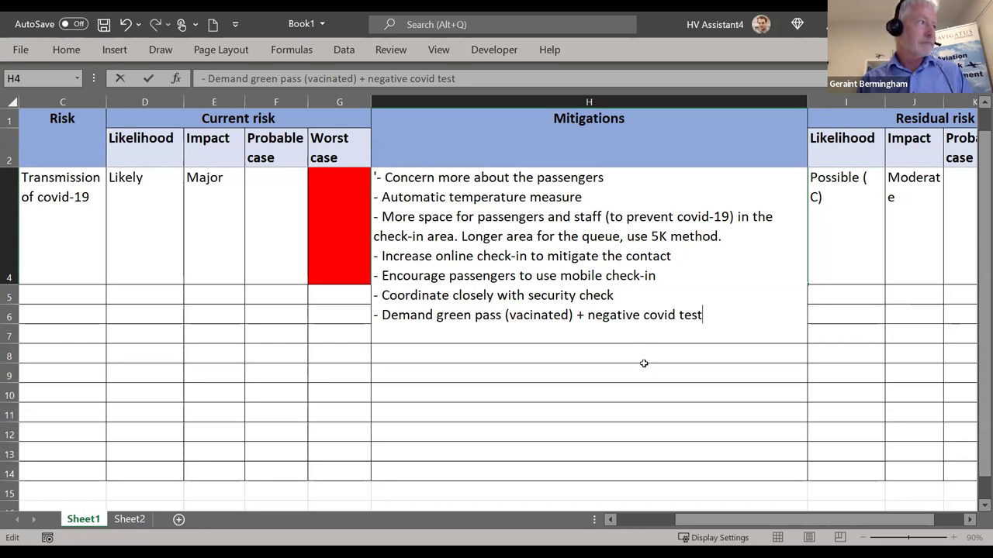
{"action": "left_click", "coordinate": [645, 392]}
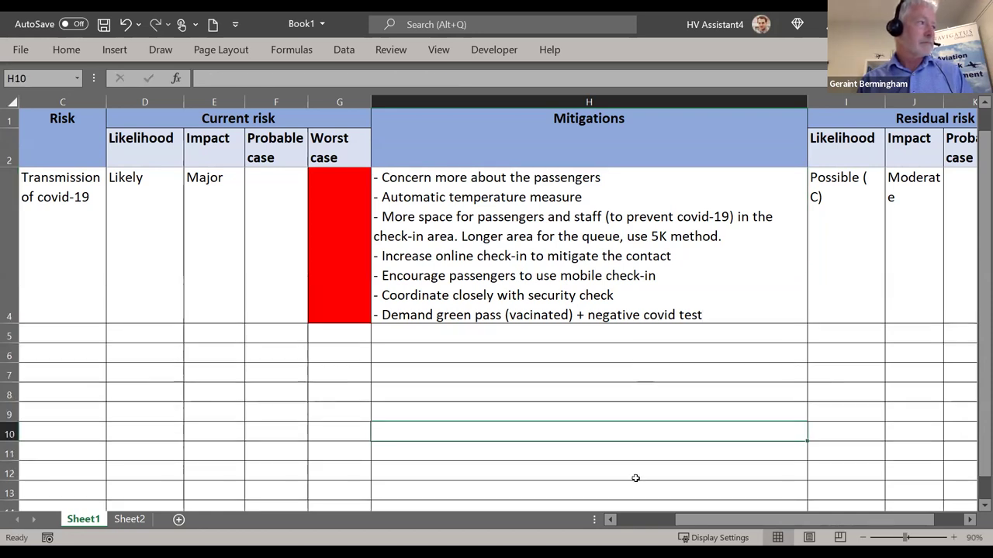
{"action": "left_click", "coordinate": [610, 520]}
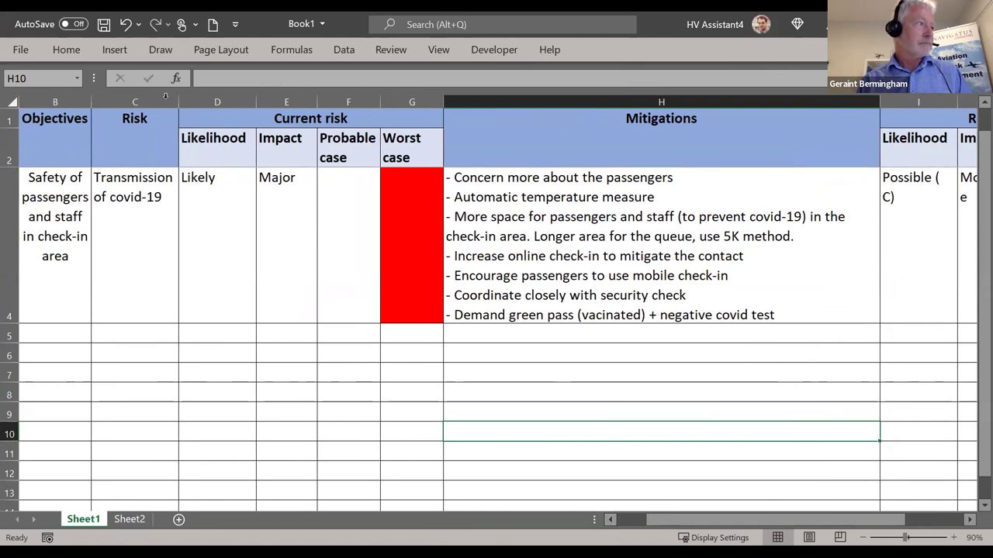
{"action": "double_click", "coordinate": [171, 196]}
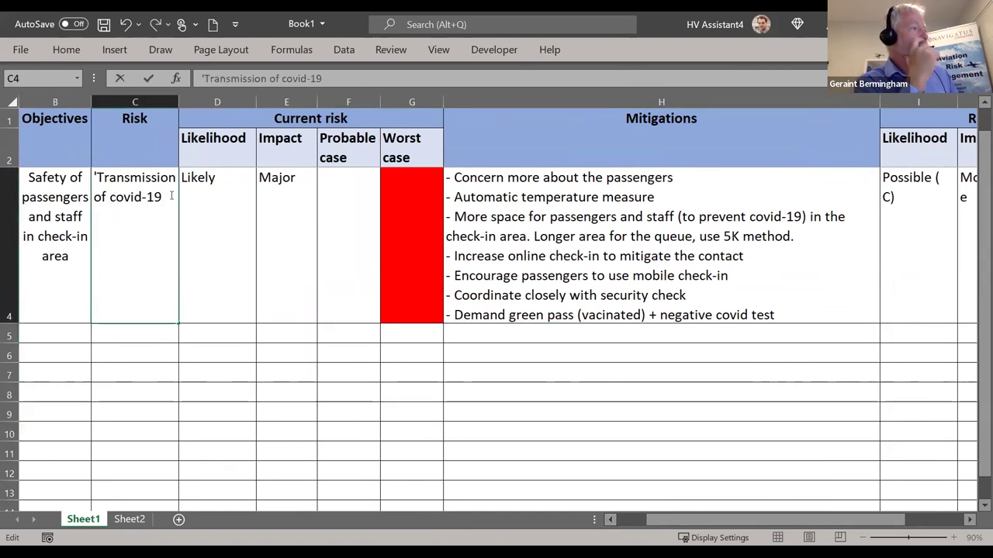
{"action": "key", "text": "alt+Return"}
{"action": "key", "text": "alt+Return"}
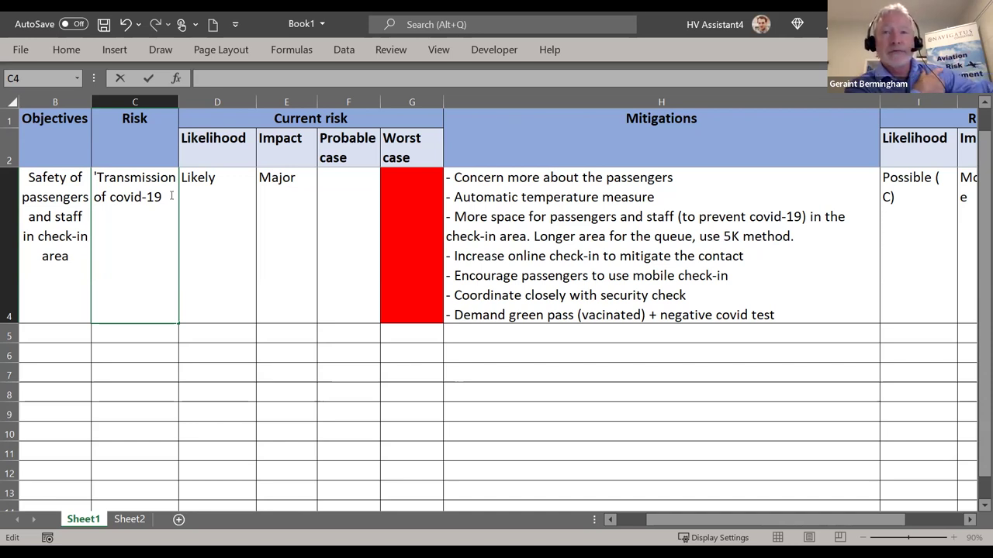
{"action": "left_click", "coordinate": [62, 277]}
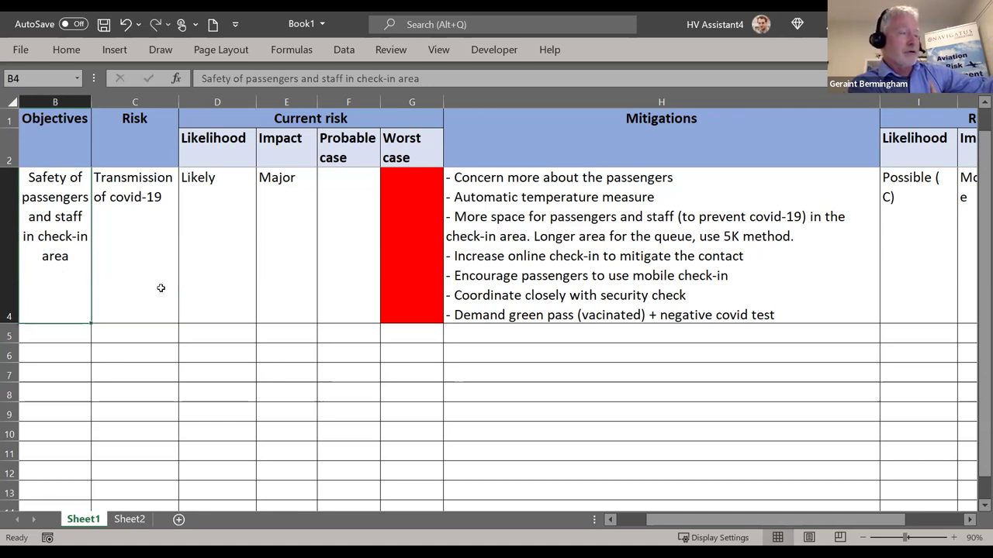
{"action": "left_click", "coordinate": [118, 254]}
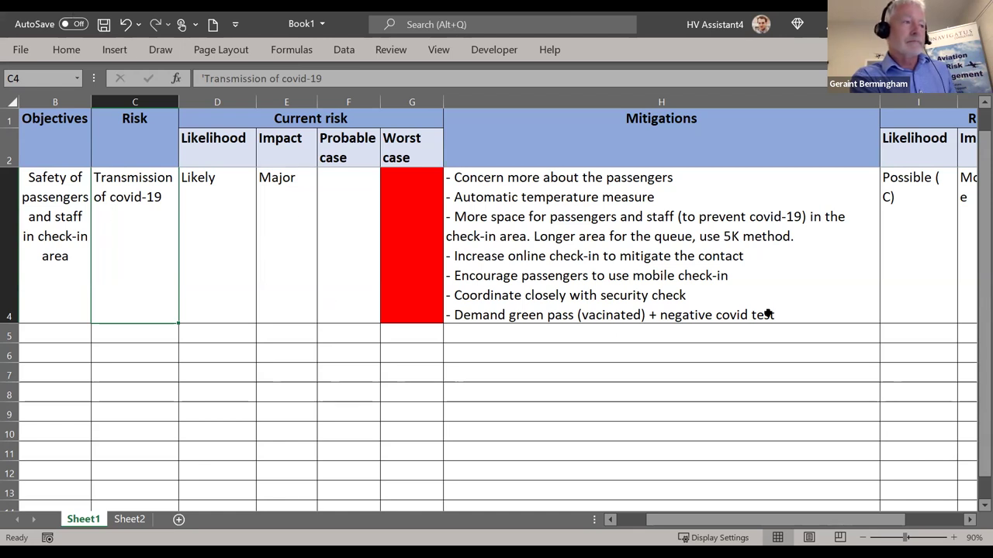
Add the line "- Check for the "real" intention of the passenger" at the end of Group 3's mitigations in H4
{"action": "double_click", "coordinate": [799, 310]}
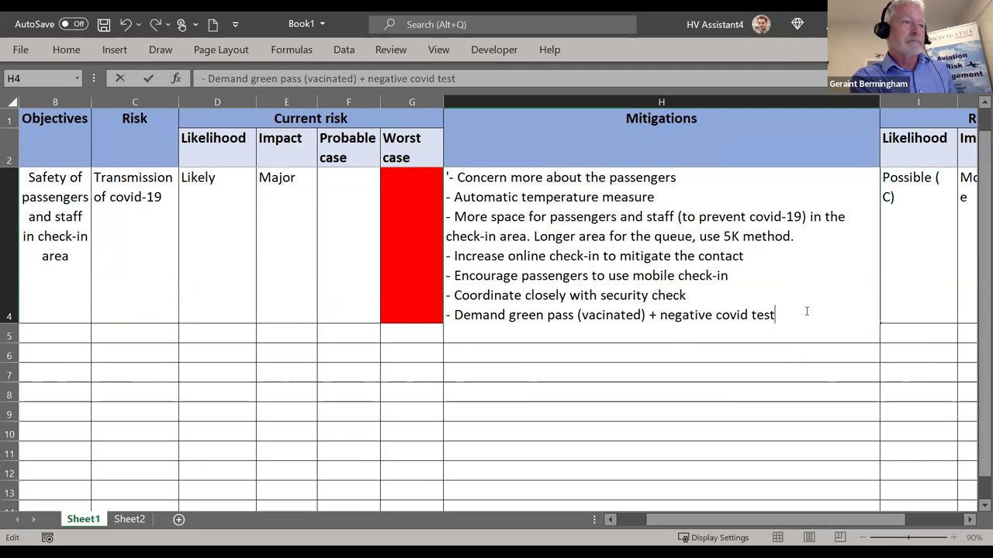
{"action": "key", "text": "alt+Return"}
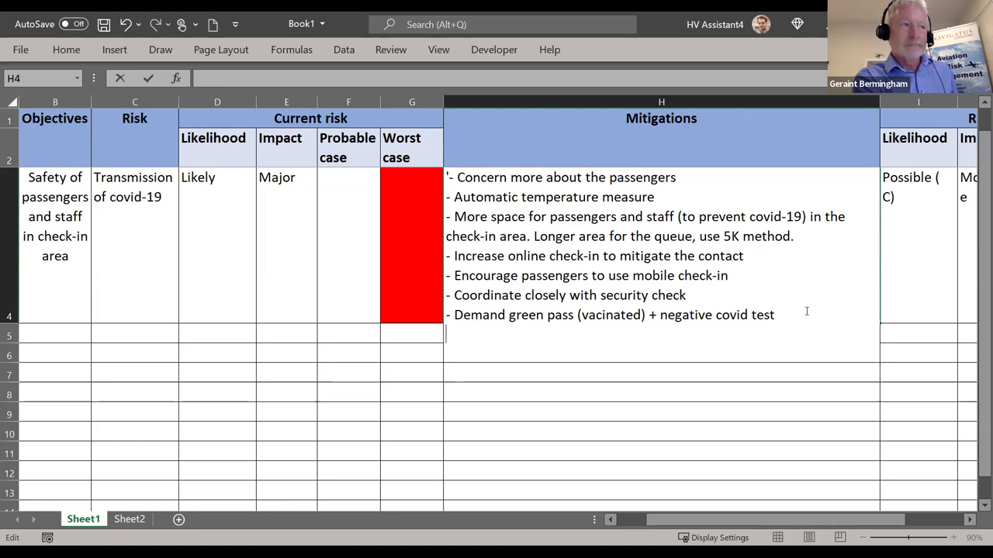
{"action": "type", "text": "-"}
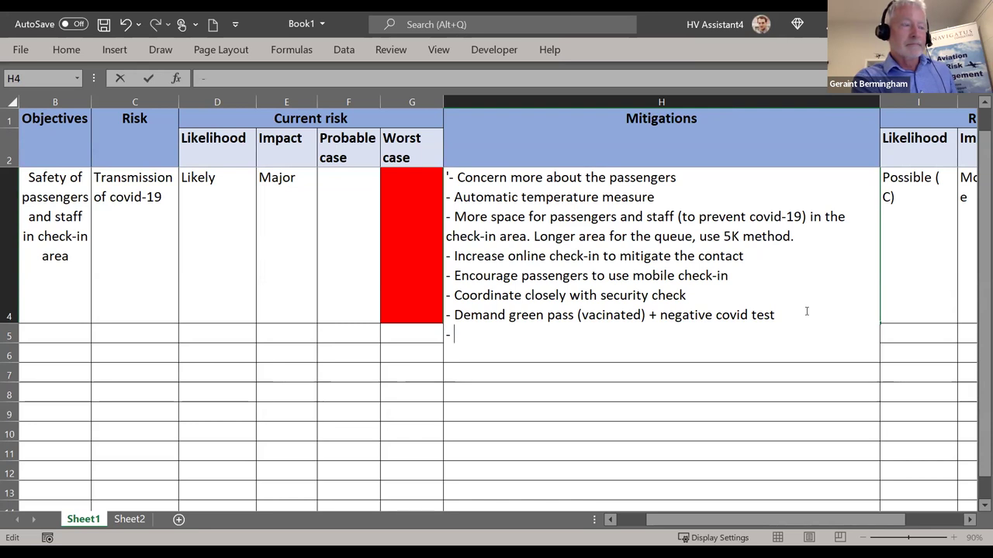
{"action": "type", "text": "Check for the"}
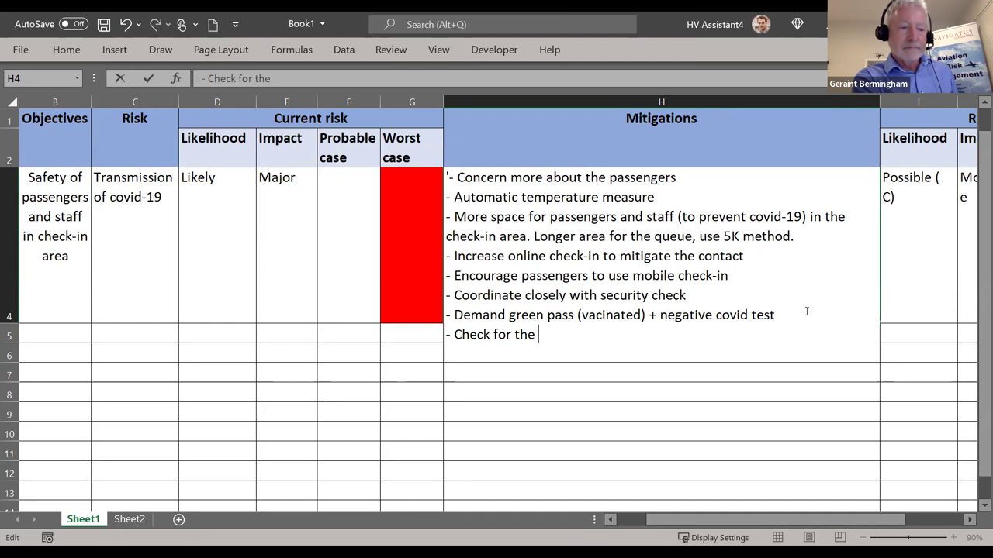
{"action": "type", "text": " \"r"}
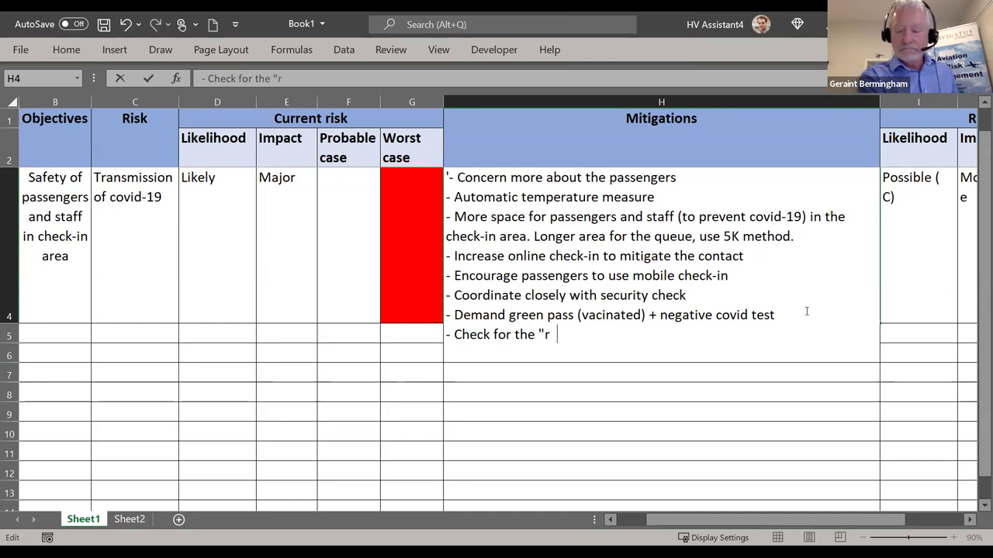
{"action": "type", "text": "eal\" i"}
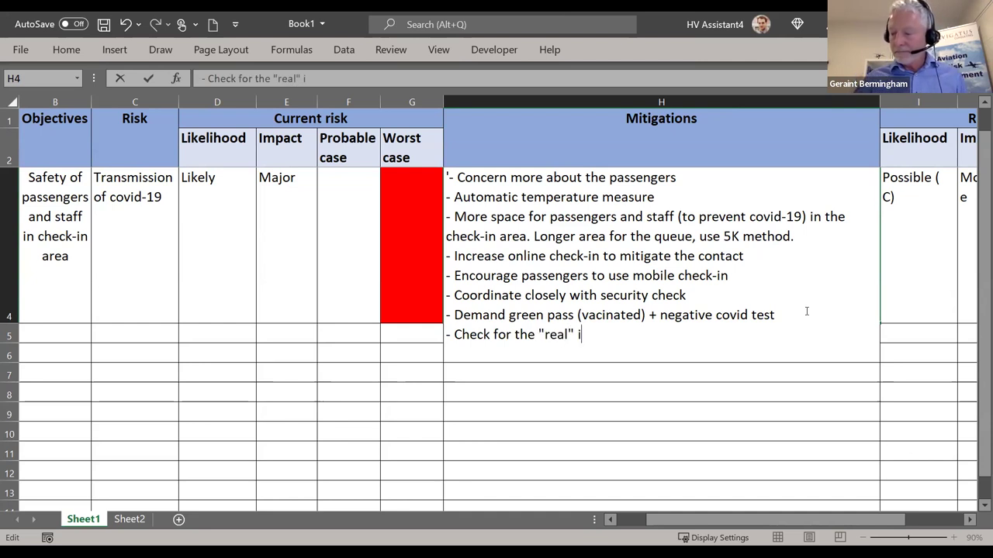
{"action": "type", "text": "ntention of the passenger"}
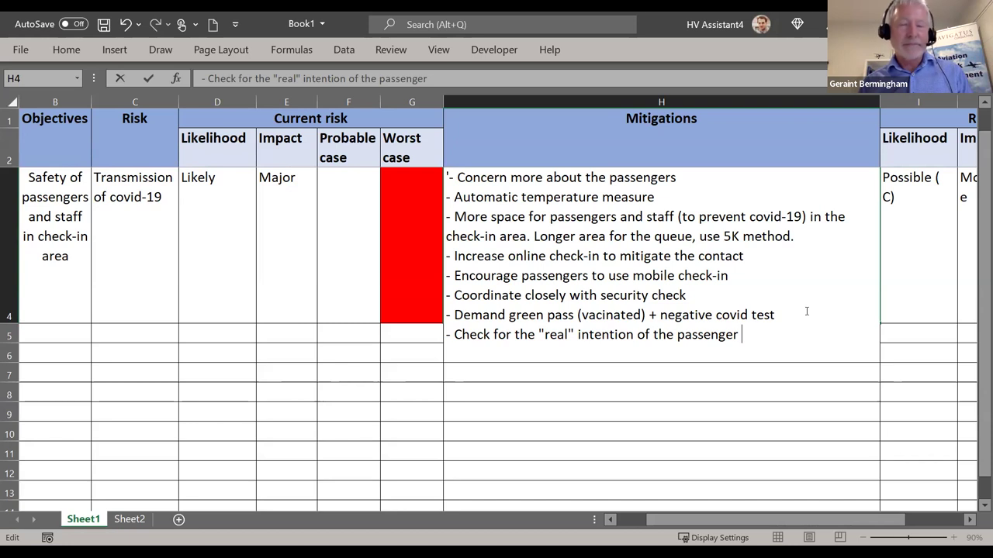
{"action": "key", "text": "Return"}
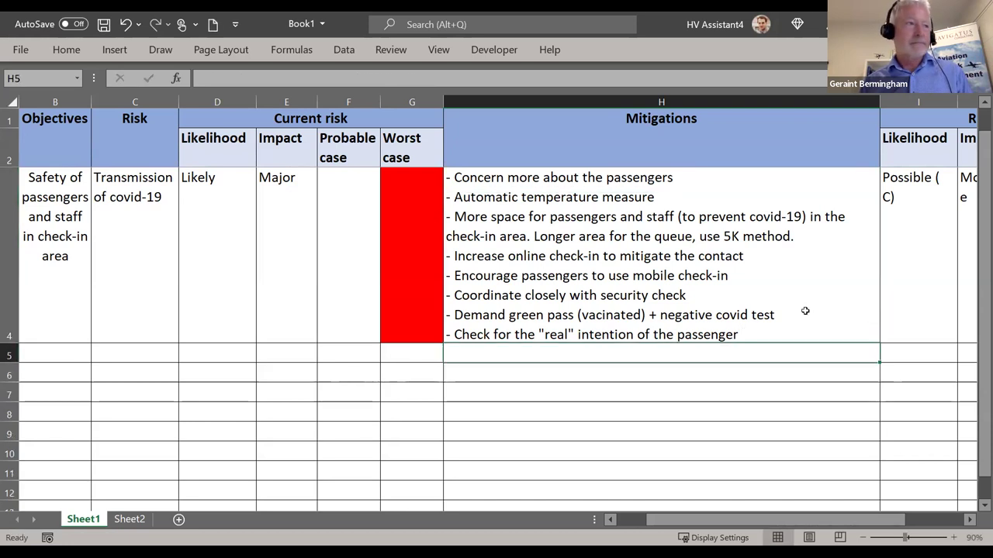